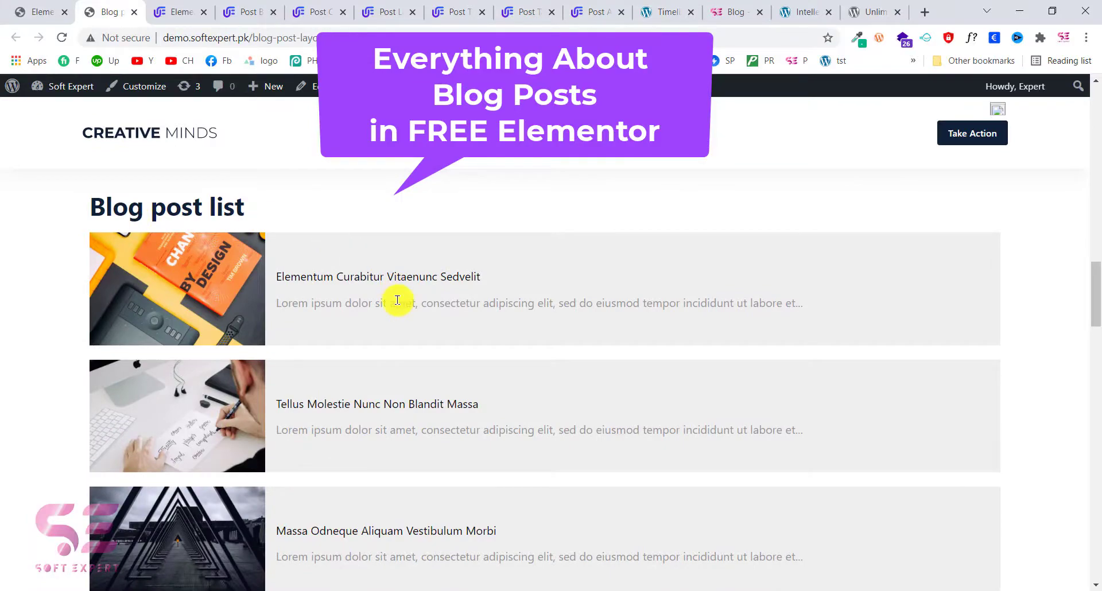
- Find the blog post ticker on the blog post layouts demo page and advance it through the recent posts
{"action": "scroll", "coordinate": [397, 300], "scroll_direction": "down", "scroll_amount": 15}
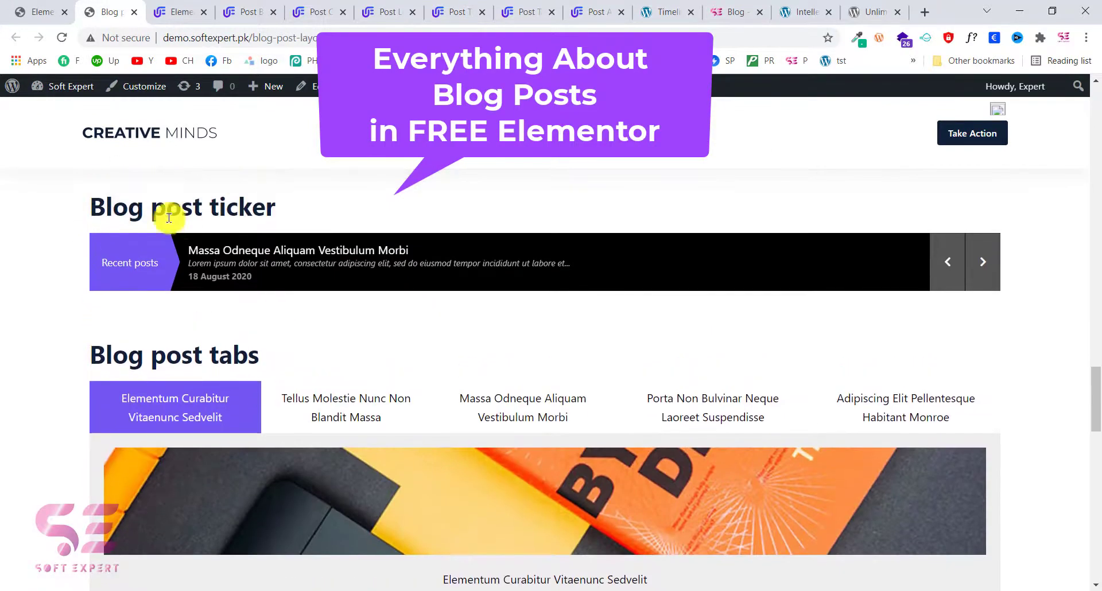
{"action": "left_click", "coordinate": [986, 270]}
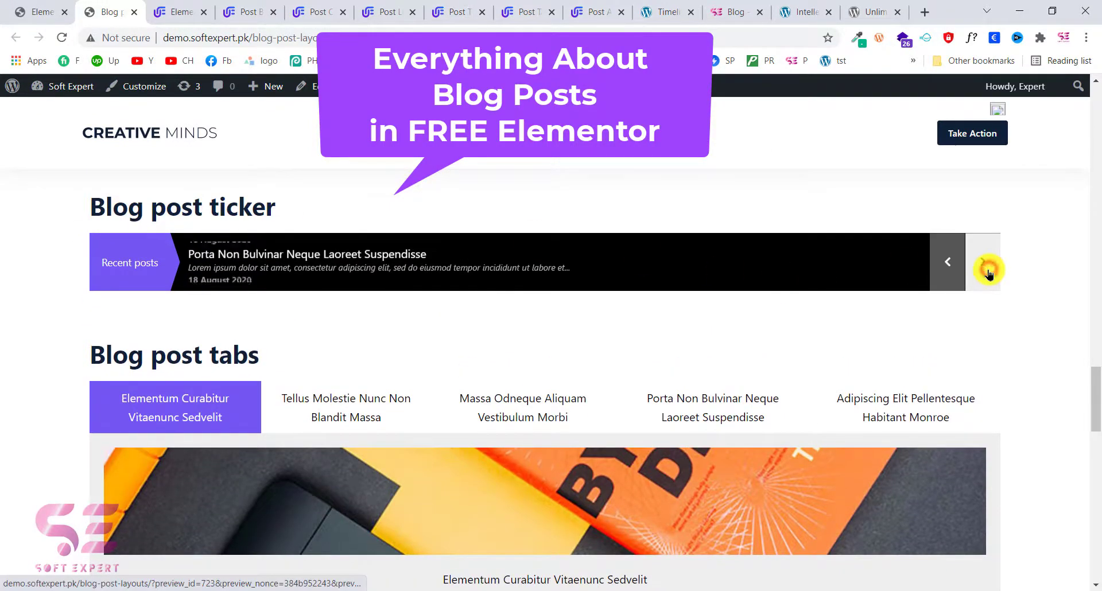
{"action": "left_click", "coordinate": [982, 270]}
{"action": "scroll", "coordinate": [259, 381], "scroll_direction": "down", "scroll_amount": 2}
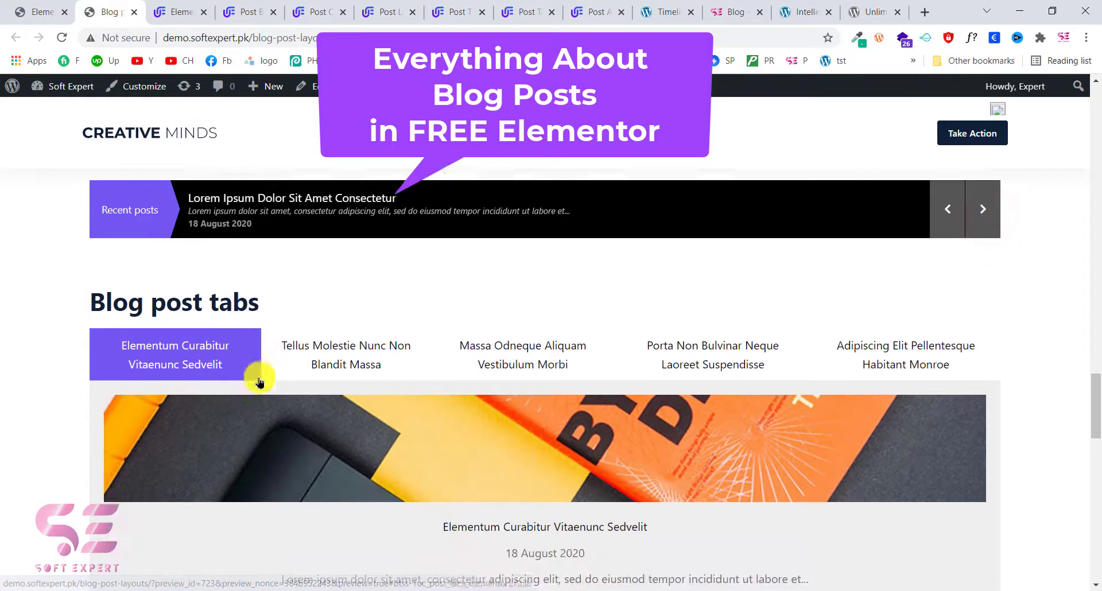
- Preview the second, third and fourth posts in the blog post tabs section of the demo page
{"action": "scroll", "coordinate": [260, 382], "scroll_direction": "down", "scroll_amount": 2}
{"action": "left_click", "coordinate": [322, 278]}
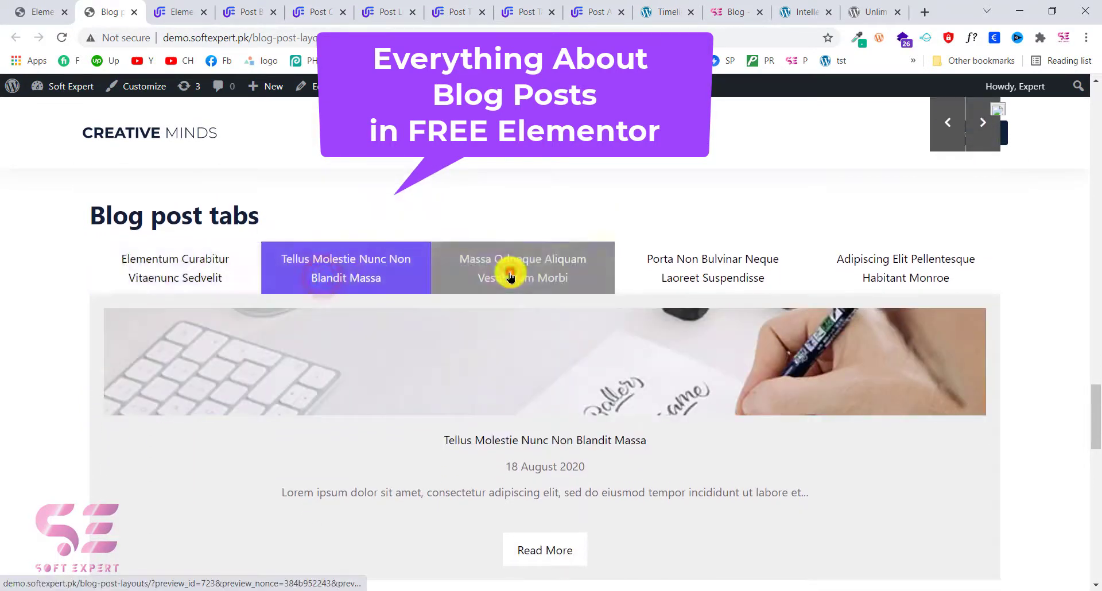
{"action": "left_click", "coordinate": [511, 277]}
{"action": "left_click", "coordinate": [676, 276]}
- Try out the blog post accordion by collapsing the first post and expanding "Tellus Molestie Nunc Non Blandit Massa"
{"action": "scroll", "coordinate": [677, 279], "scroll_direction": "down", "scroll_amount": 7}
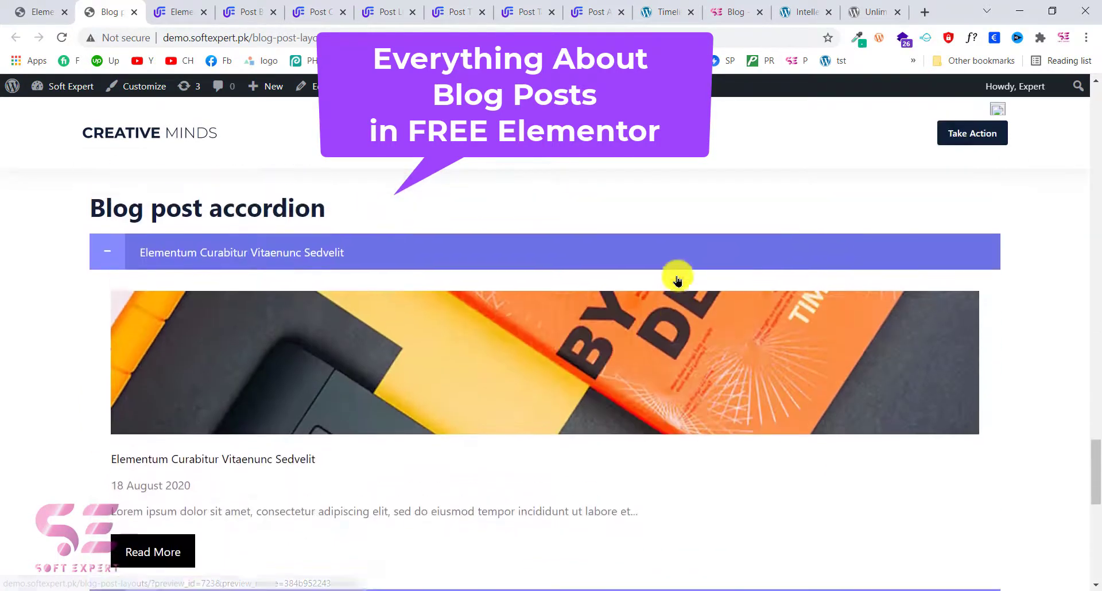
{"action": "left_click", "coordinate": [178, 260]}
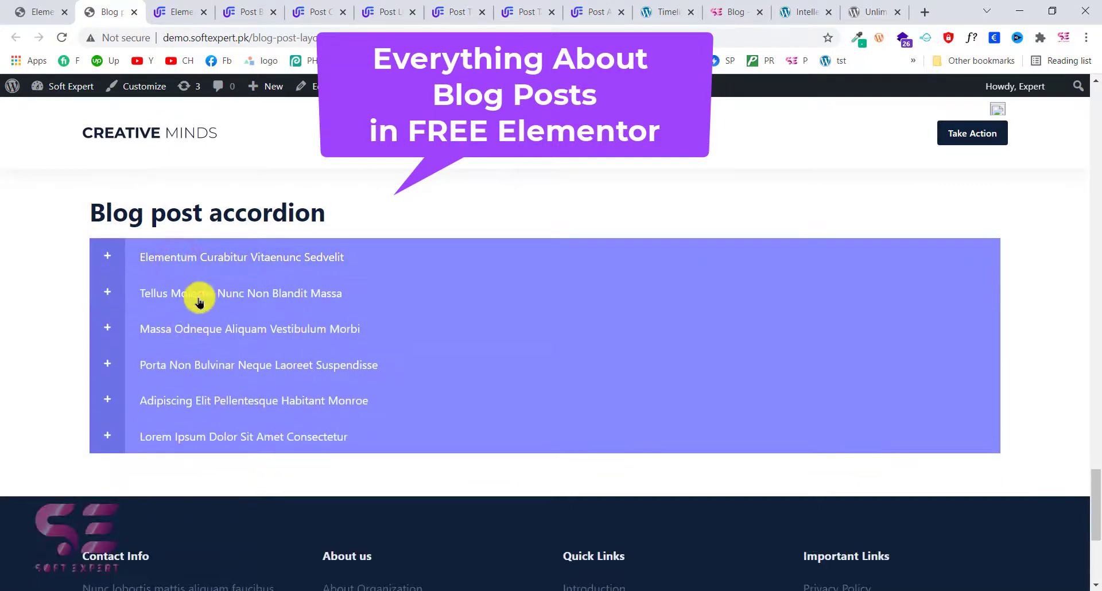
{"action": "left_click", "coordinate": [199, 299]}
{"action": "scroll", "coordinate": [207, 444], "scroll_direction": "down", "scroll_amount": 3}
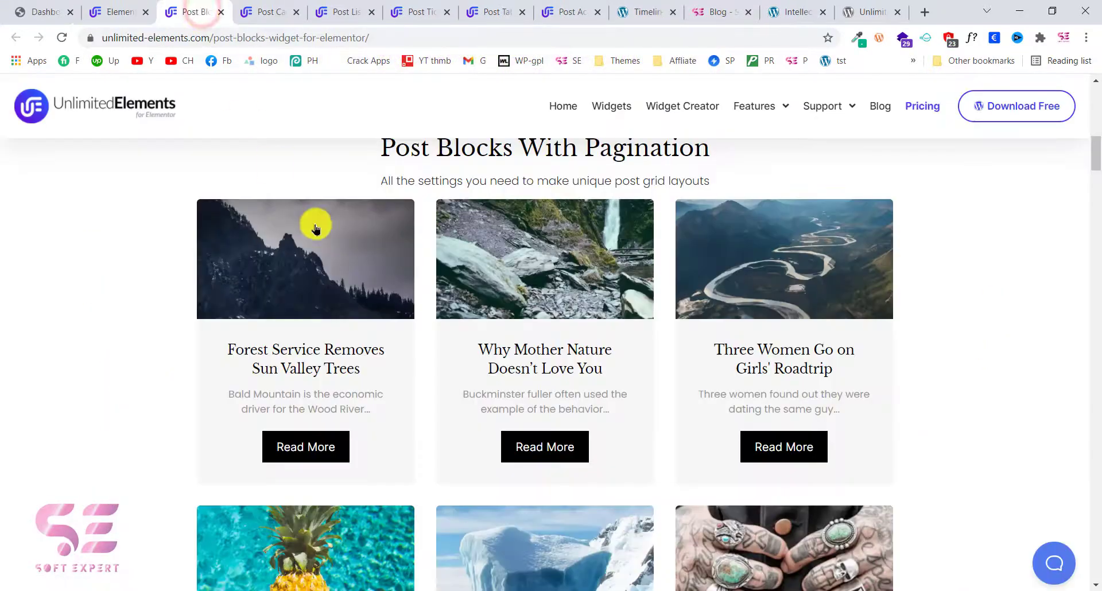
- Review the Unlimited Elements demo pages for the card post carousel, post list and post news ticker widgets
{"action": "left_click", "coordinate": [252, 11]}
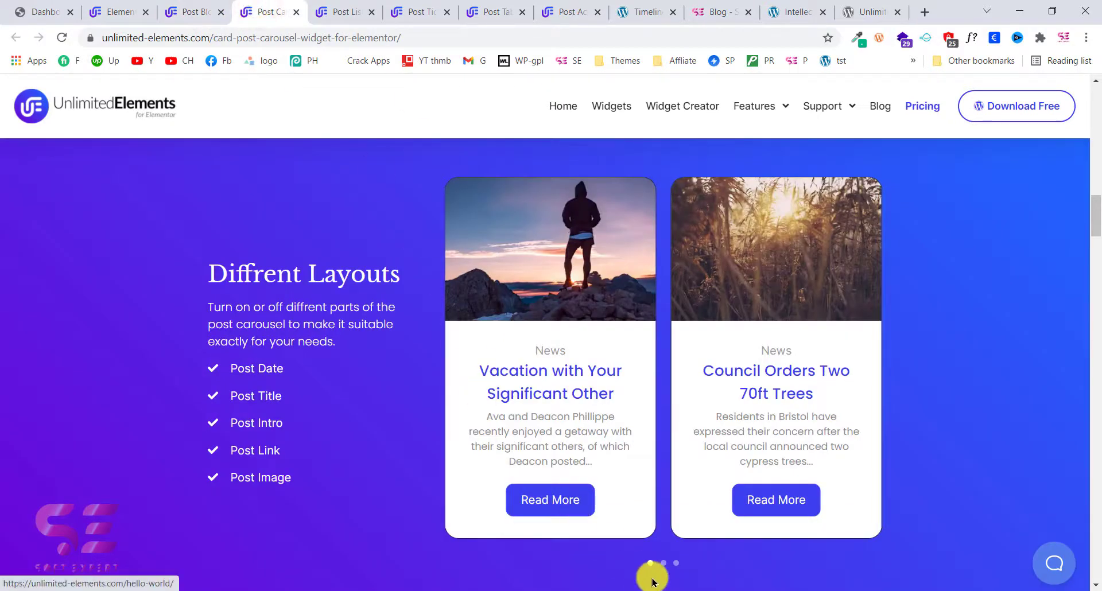
{"action": "left_click", "coordinate": [663, 564]}
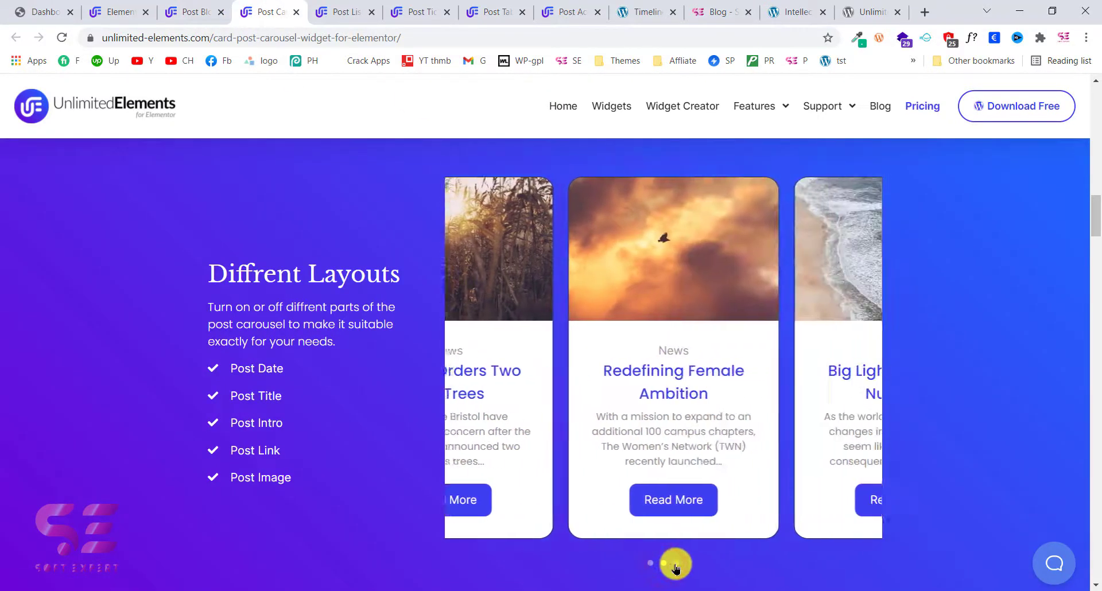
{"action": "left_click", "coordinate": [344, 13]}
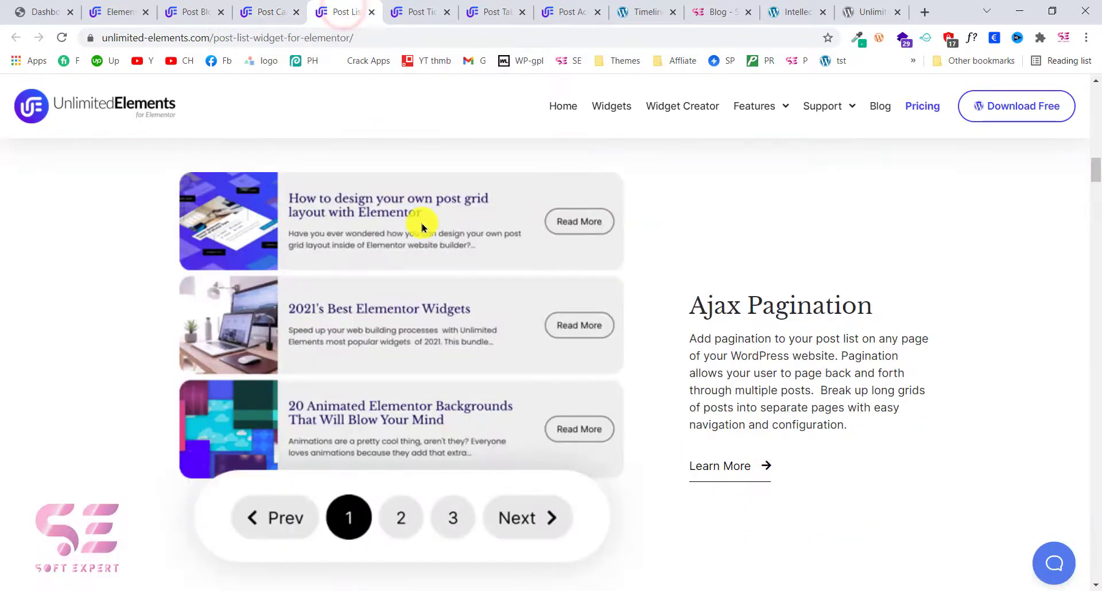
{"action": "left_click", "coordinate": [412, 11]}
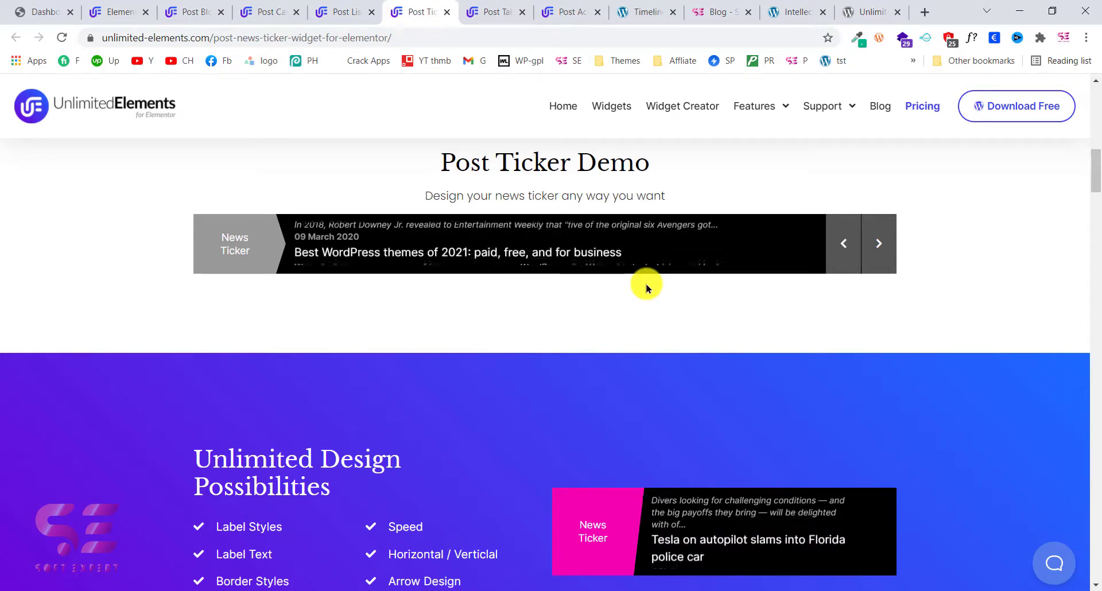
{"action": "left_click", "coordinate": [878, 247]}
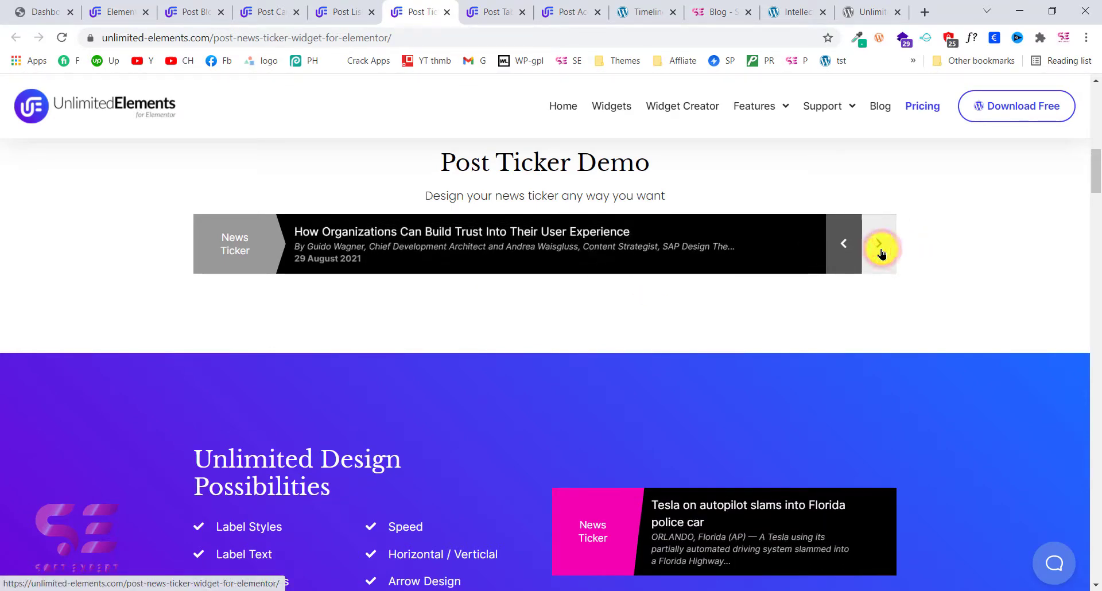
- Open the Post Tabs widget demo page and switch between the sample posts in its tab layouts
{"action": "left_click", "coordinate": [474, 6]}
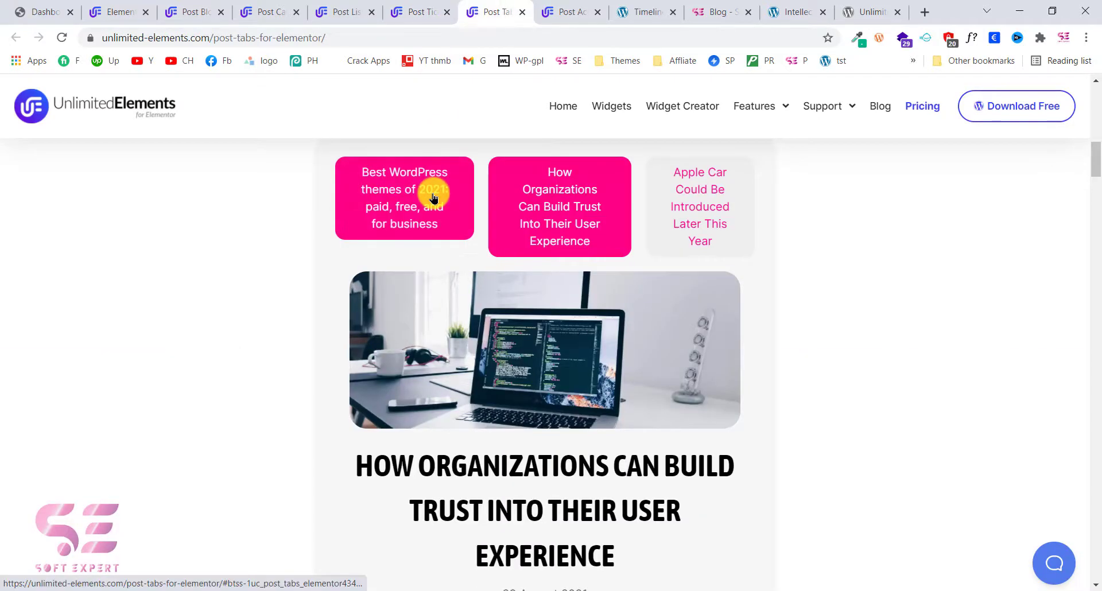
{"action": "left_click", "coordinate": [678, 208]}
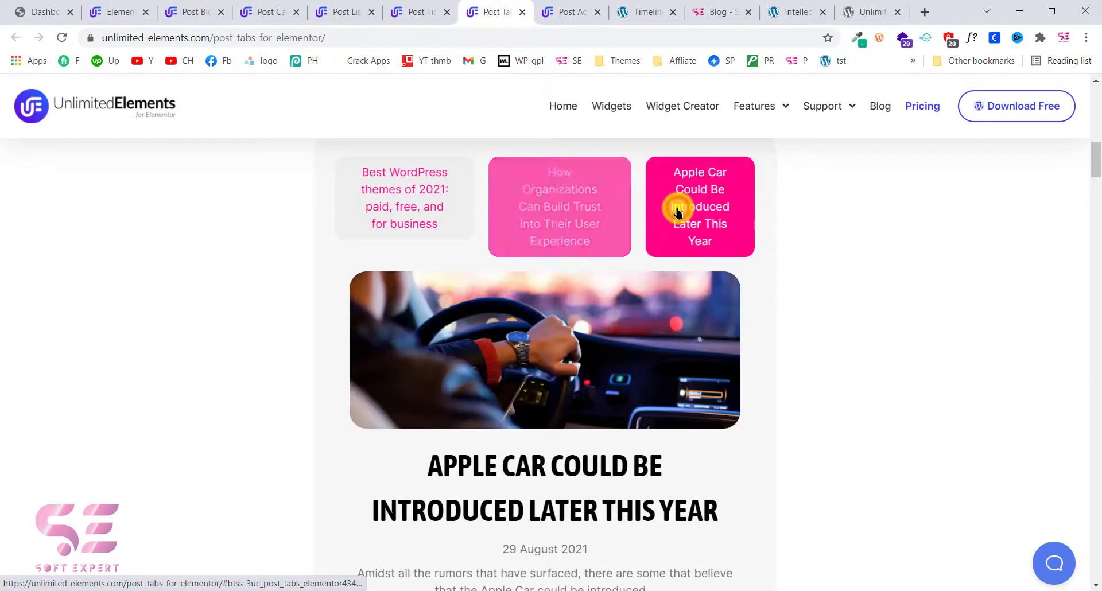
{"action": "left_click", "coordinate": [473, 209]}
{"action": "scroll", "coordinate": [513, 310], "scroll_direction": "down", "scroll_amount": 8}
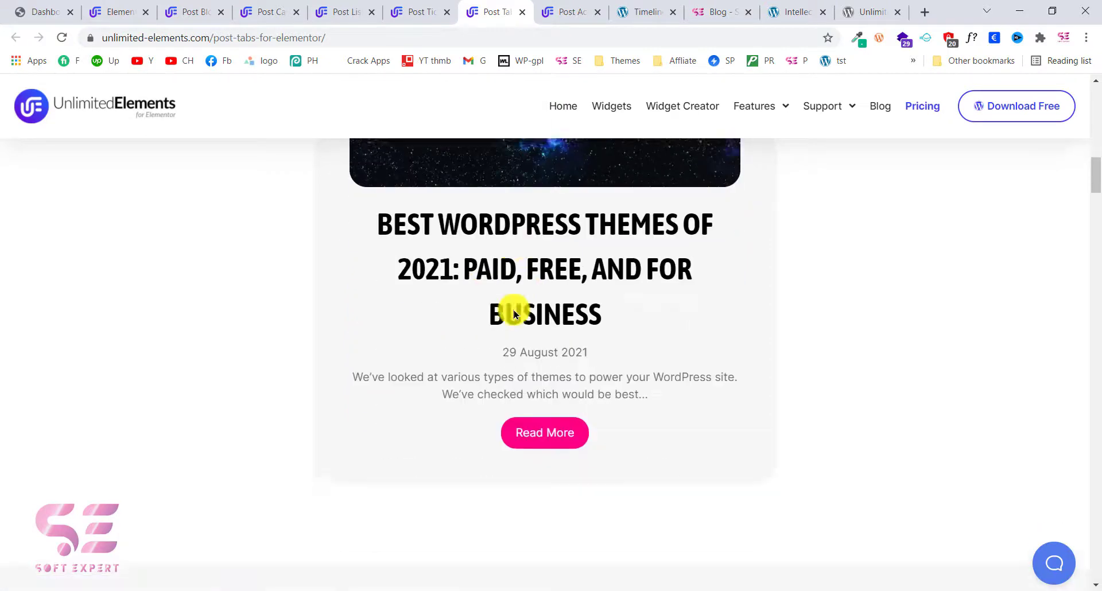
{"action": "left_click", "coordinate": [327, 246]}
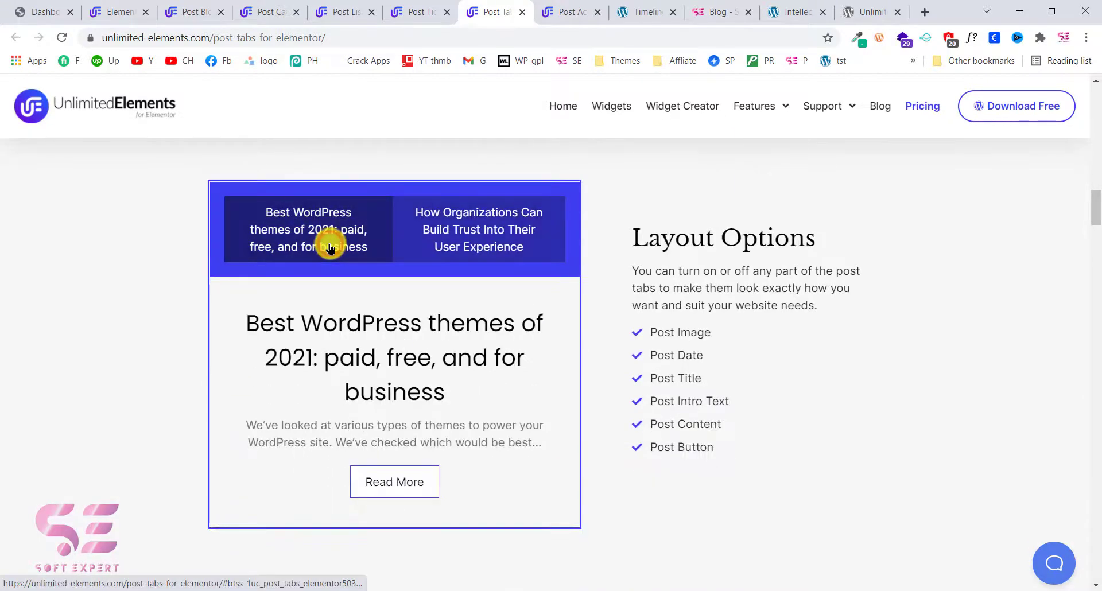
- Open the Post Accordion widget demo page and expand its first two items in turn
{"action": "left_click", "coordinate": [552, 10]}
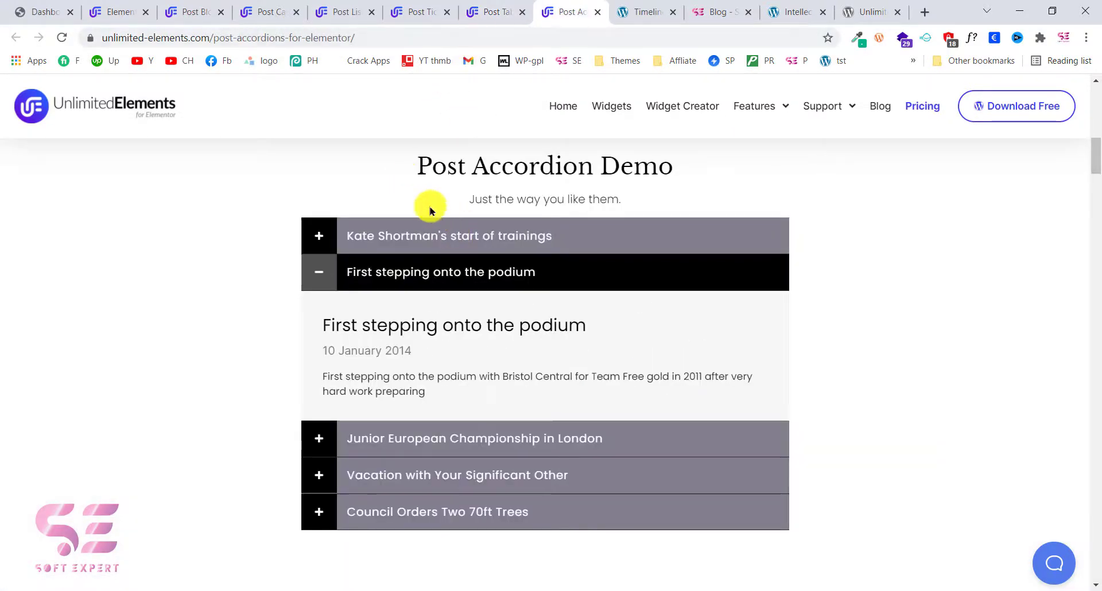
{"action": "left_click", "coordinate": [334, 237]}
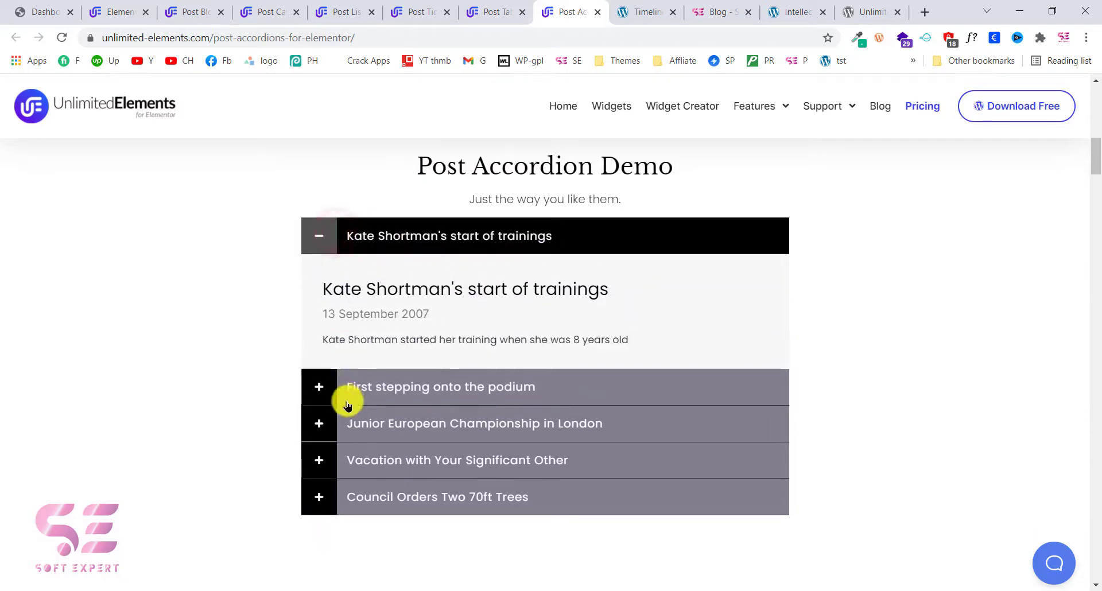
{"action": "left_click", "coordinate": [363, 386]}
- Examine the Content Timeline demo on the Elementor Addon Elements page down to the December 2, 2014 entry
{"action": "left_click", "coordinate": [620, 10]}
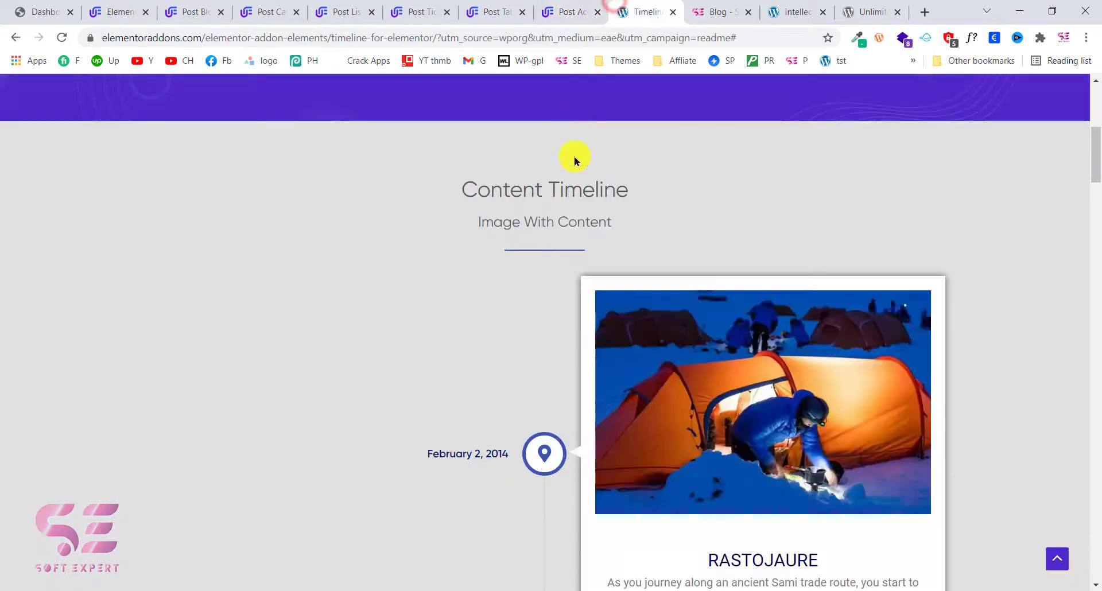
{"action": "scroll", "coordinate": [529, 261], "scroll_direction": "down", "scroll_amount": 8}
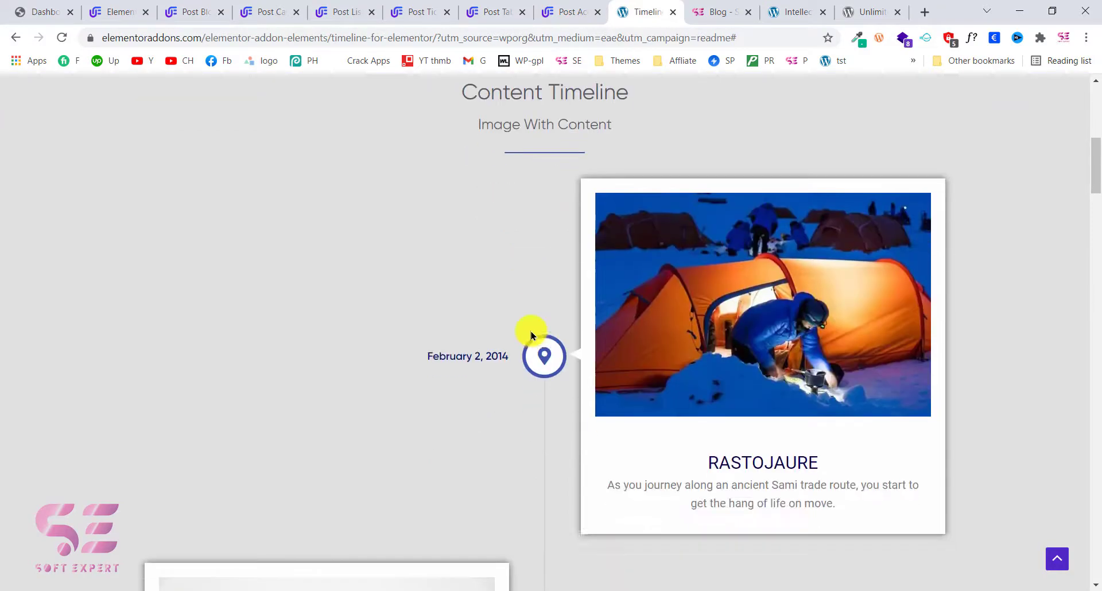
{"action": "scroll", "coordinate": [531, 335], "scroll_direction": "down", "scroll_amount": 8}
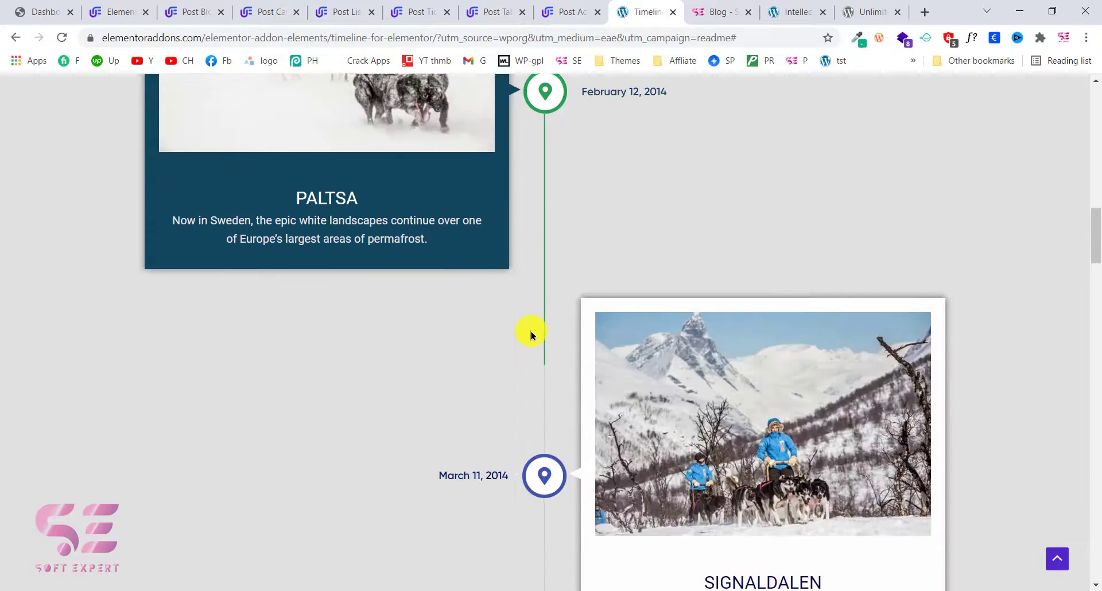
{"action": "scroll", "coordinate": [597, 459], "scroll_direction": "down", "scroll_amount": 9}
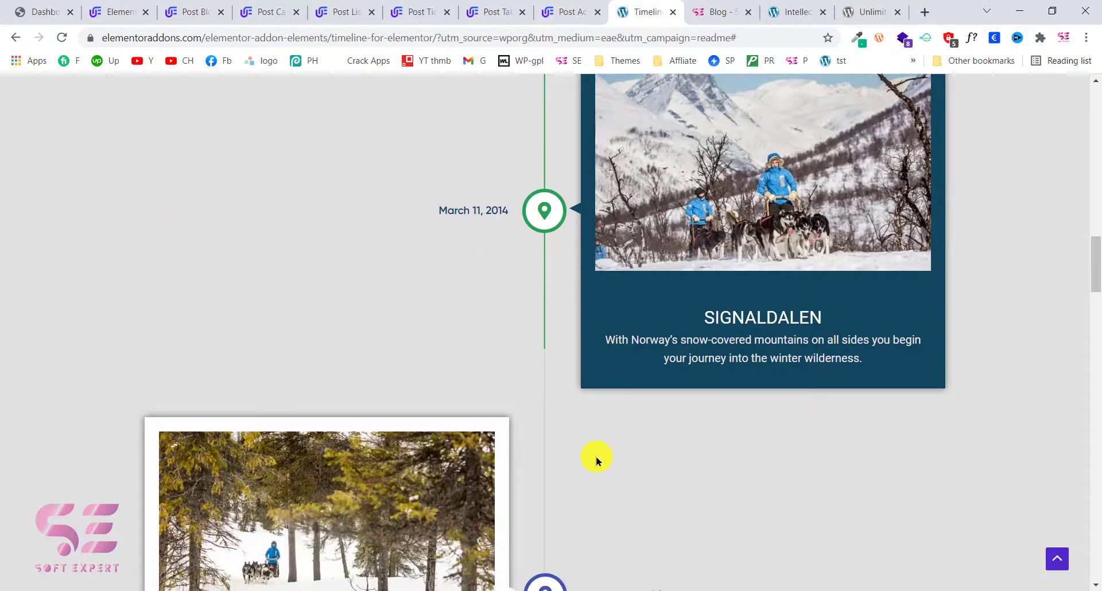
{"action": "scroll", "coordinate": [597, 459], "scroll_direction": "down", "scroll_amount": 3}
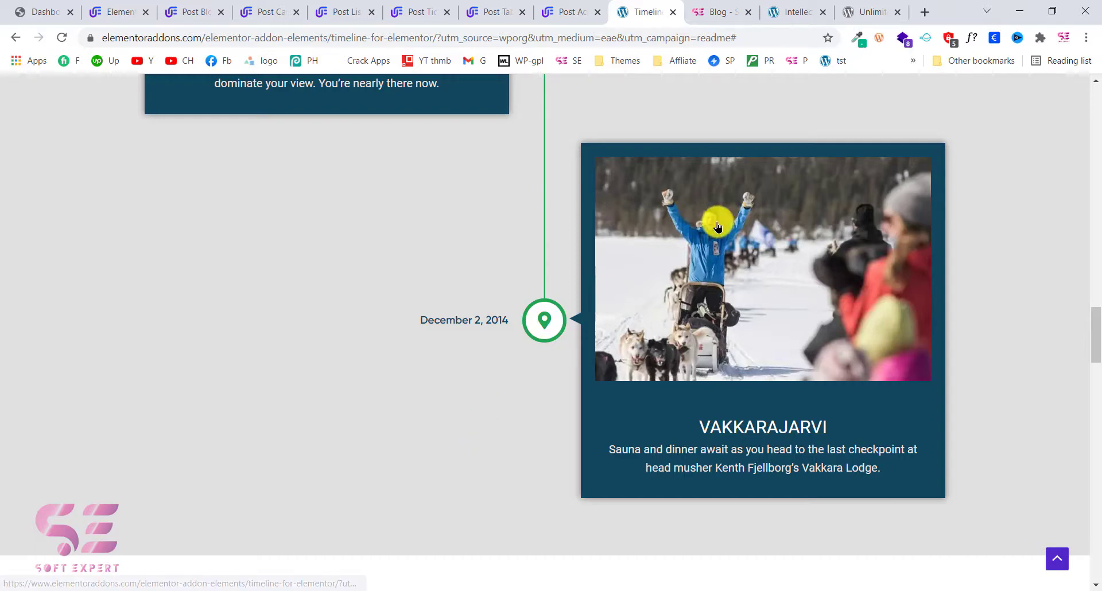
- Copy the full title of the Unlimited Elements For Elementor plugin from its WordPress.org page
{"action": "left_click", "coordinate": [858, 10]}
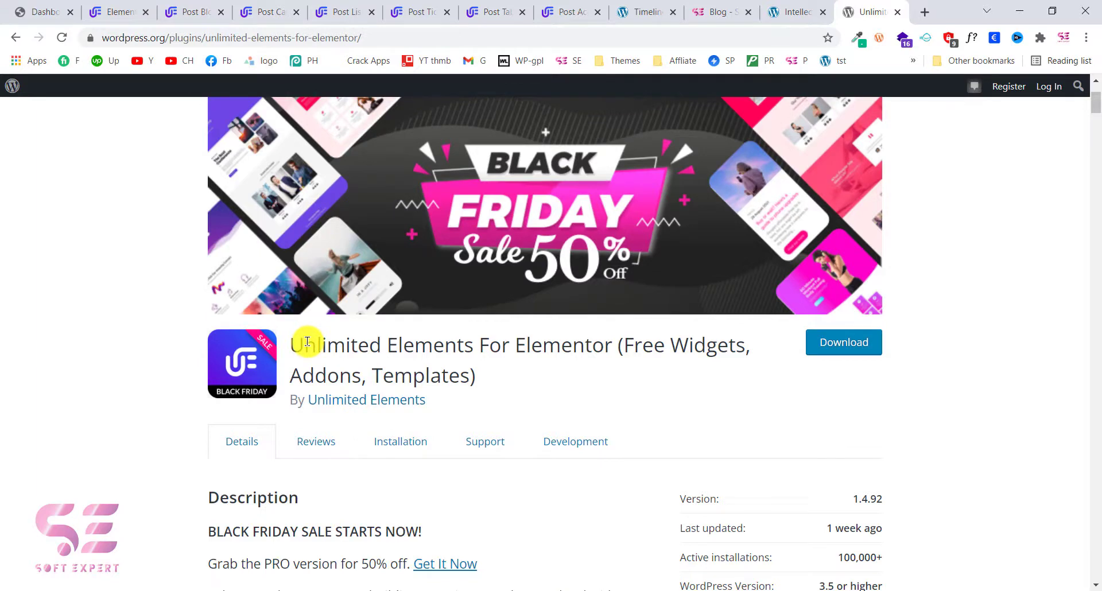
{"action": "key", "text": "ctrl+1"}
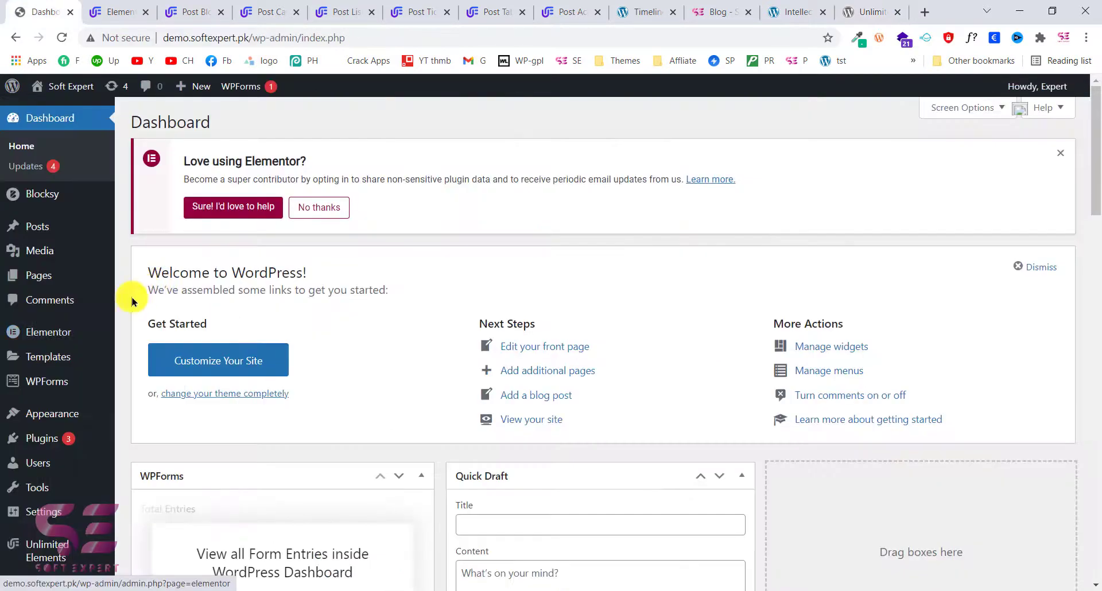
{"action": "mouse_move", "coordinate": [30, 341]}
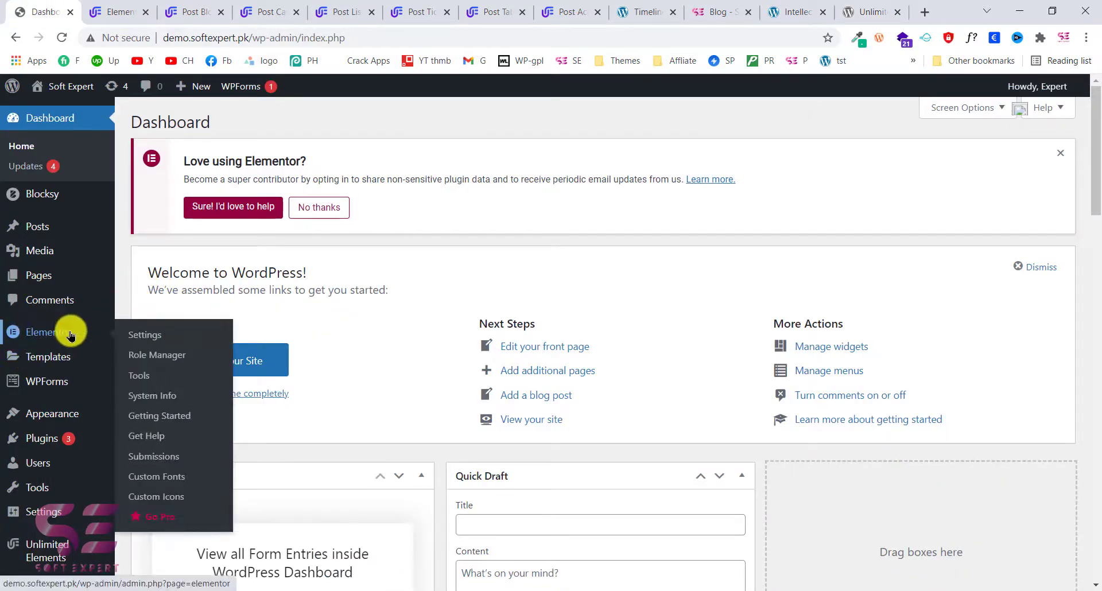
{"action": "left_click", "coordinate": [839, 7]}
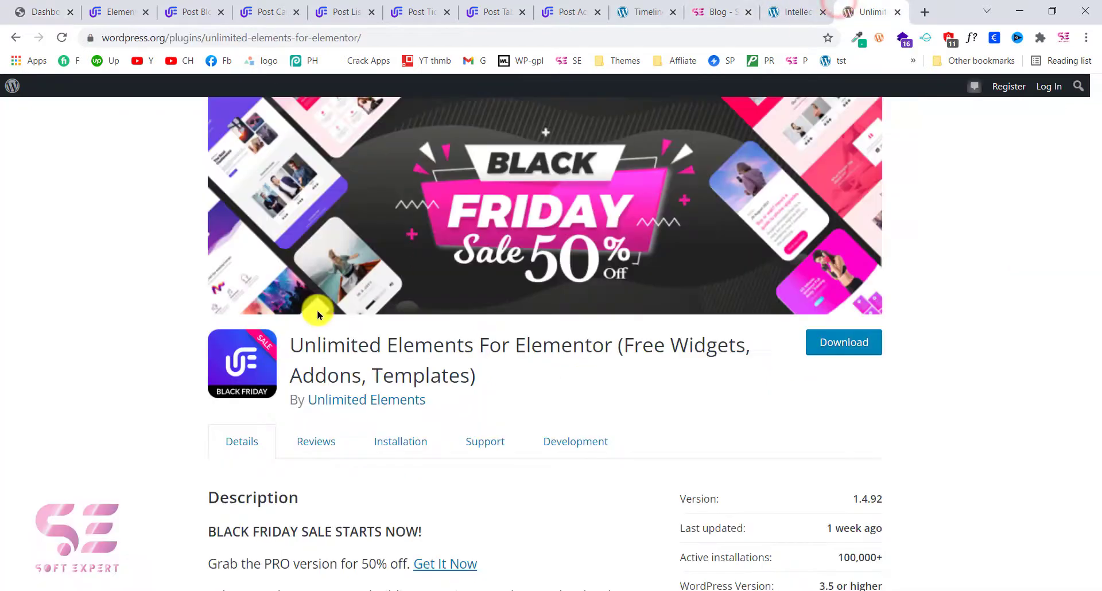
{"action": "left_click_drag", "start_coordinate": [291, 345], "coordinate": [492, 364]}
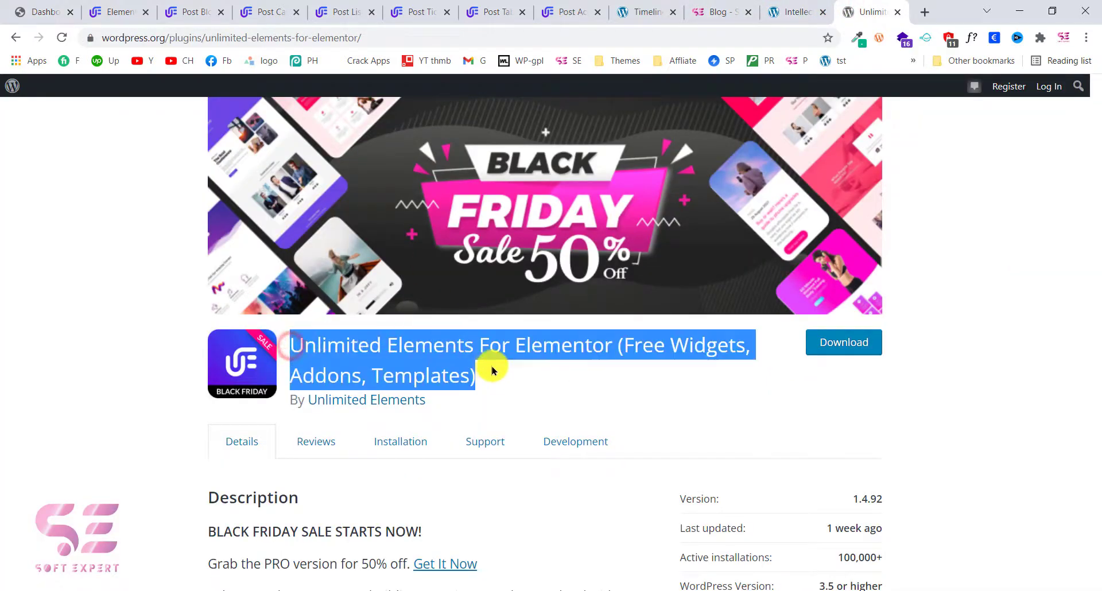
{"action": "right_click", "coordinate": [432, 349]}
{"action": "left_click", "coordinate": [461, 363]}
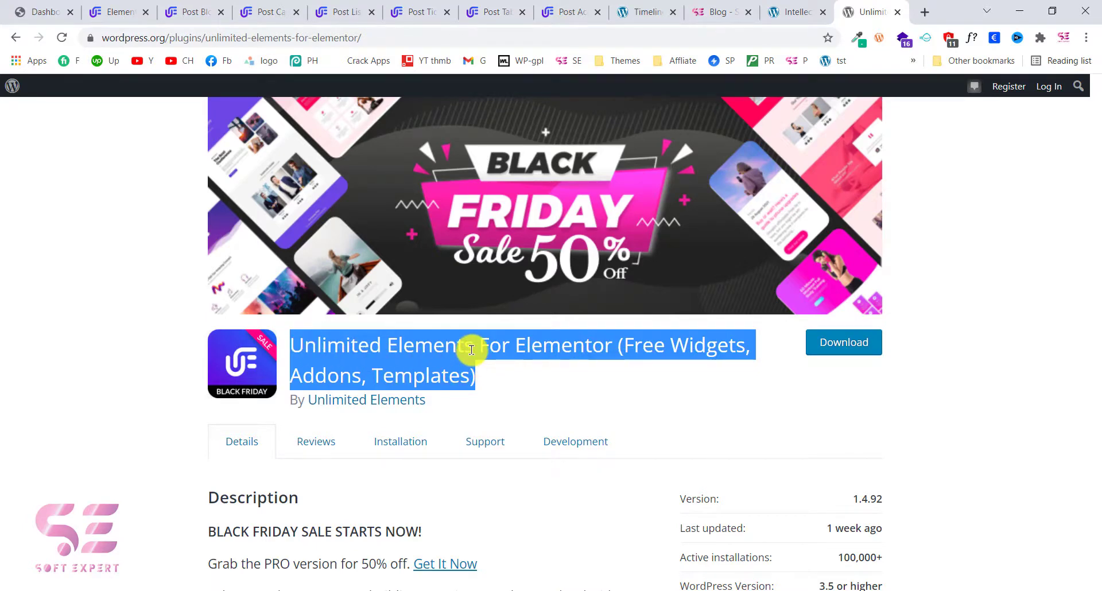
- Search for new plugins on the WordPress site using the copied title and update Unlimited Elements For Elementor
{"action": "left_click", "coordinate": [37, 11]}
{"action": "mouse_move", "coordinate": [36, 434]}
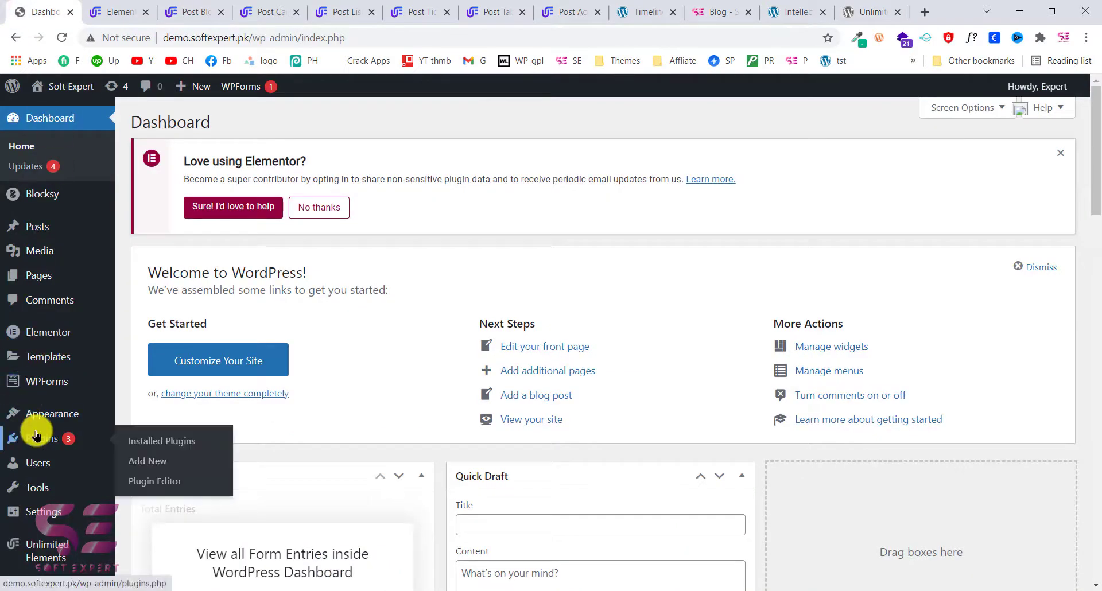
{"action": "left_click", "coordinate": [148, 461]}
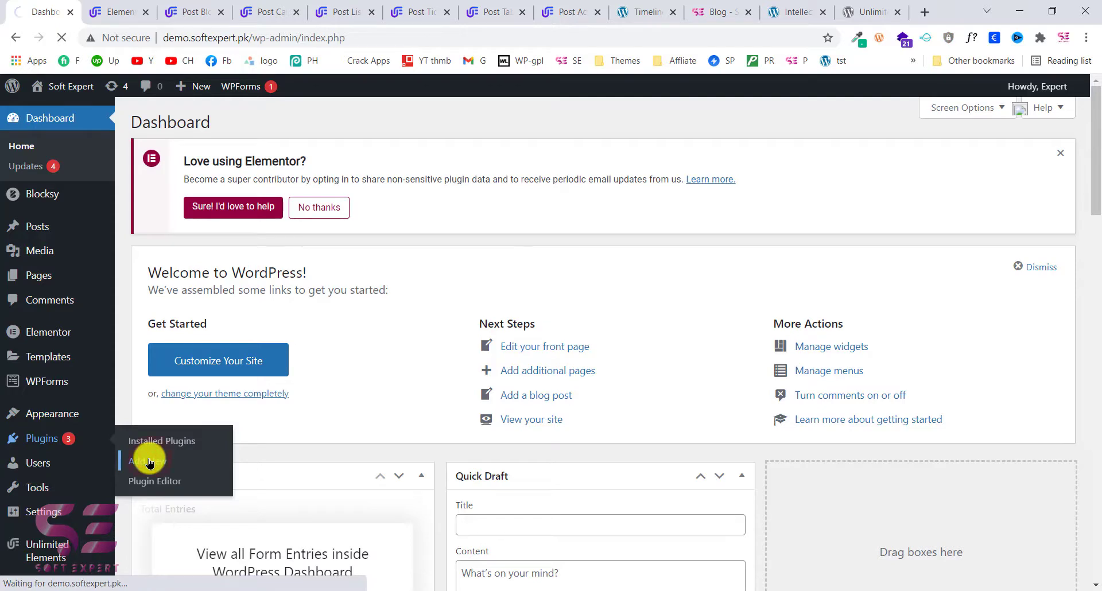
{"action": "left_click", "coordinate": [921, 265]}
{"action": "key", "text": "ctrl+v"}
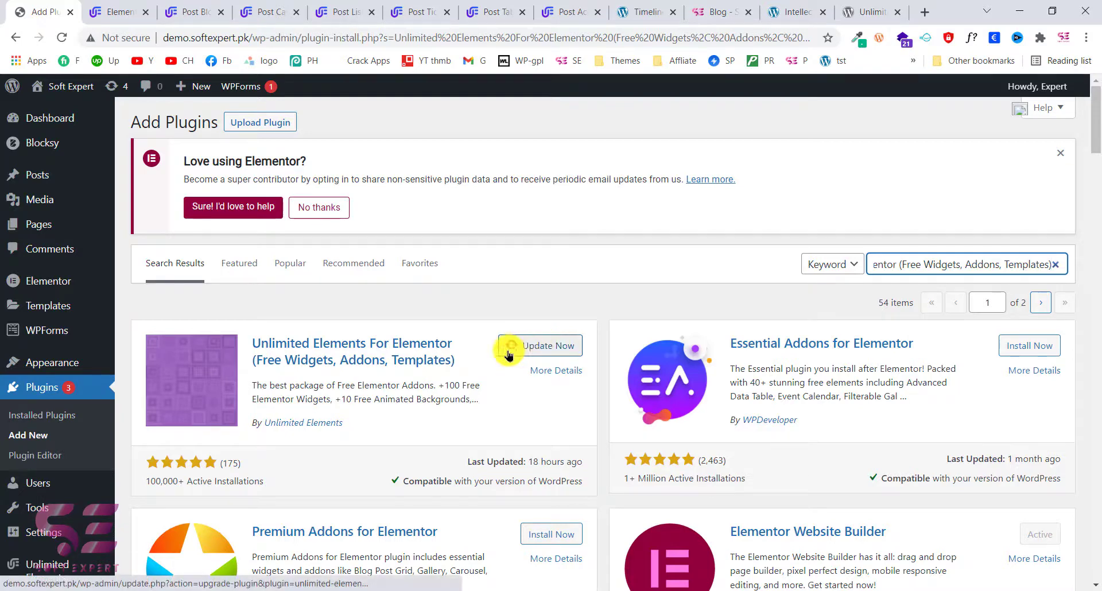
{"action": "left_click", "coordinate": [552, 348]}
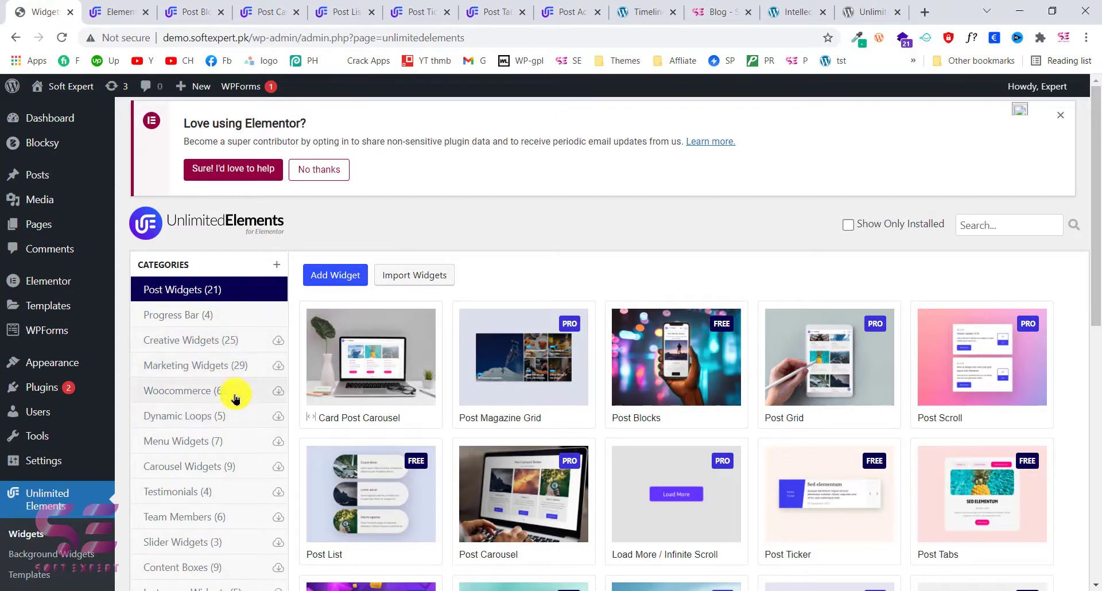
- Look through the Post Widgets category of the Unlimited Elements widget library for free and pro widgets
{"action": "scroll", "coordinate": [217, 374], "scroll_direction": "down", "scroll_amount": 1}
{"action": "scroll", "coordinate": [221, 375], "scroll_direction": "up", "scroll_amount": 1}
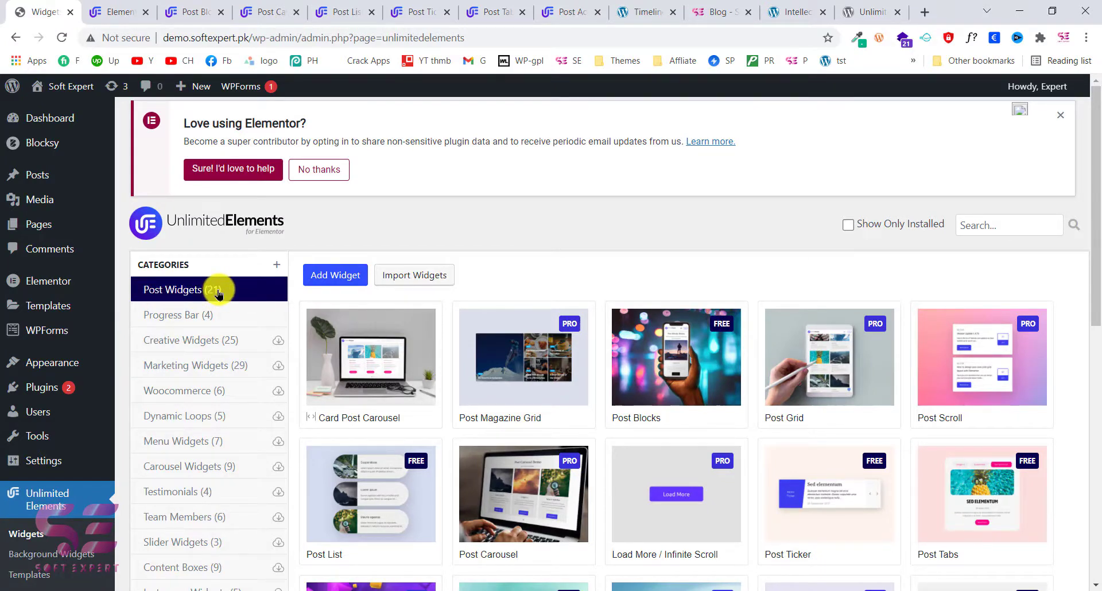
{"action": "scroll", "coordinate": [491, 215], "scroll_direction": "down", "scroll_amount": 1}
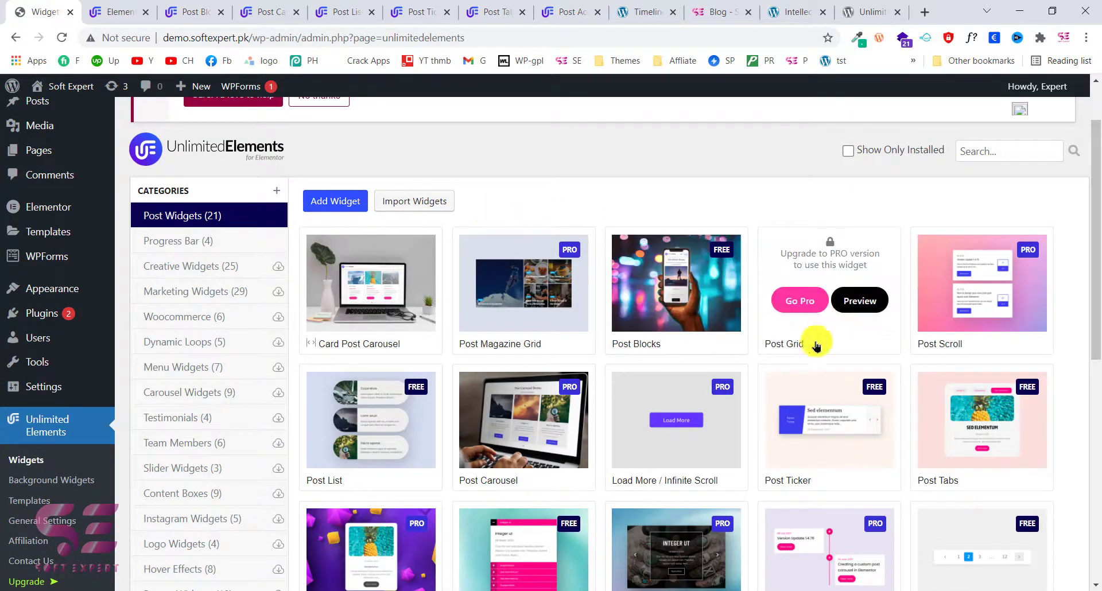
- Check the install and upgrade options on the Post Blocks, Post List and Post Scroll widgets
{"action": "mouse_move", "coordinate": [700, 333]}
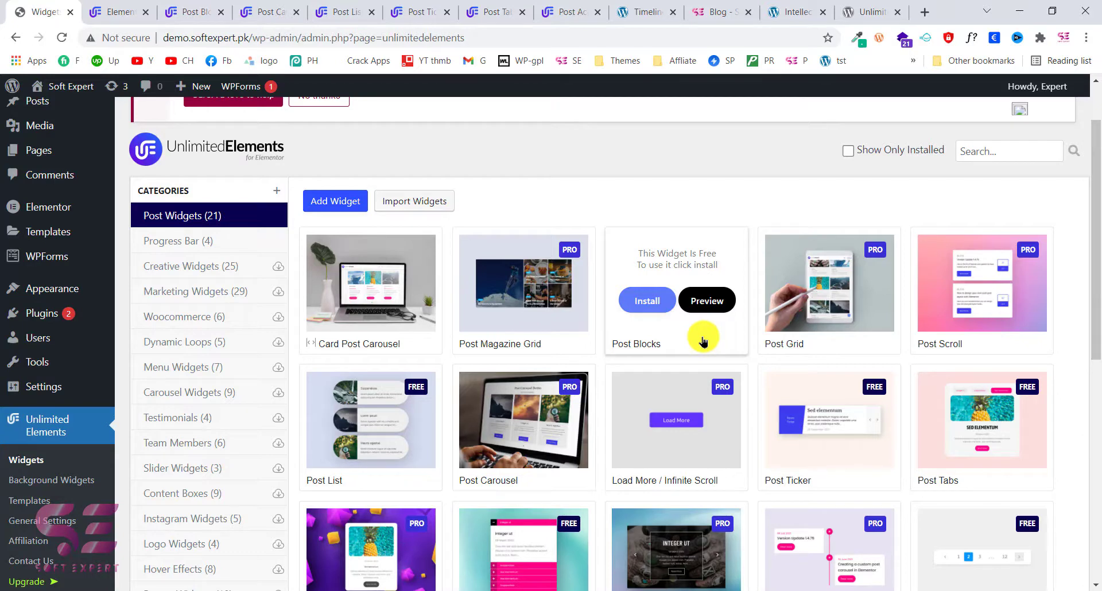
{"action": "mouse_move", "coordinate": [394, 437]}
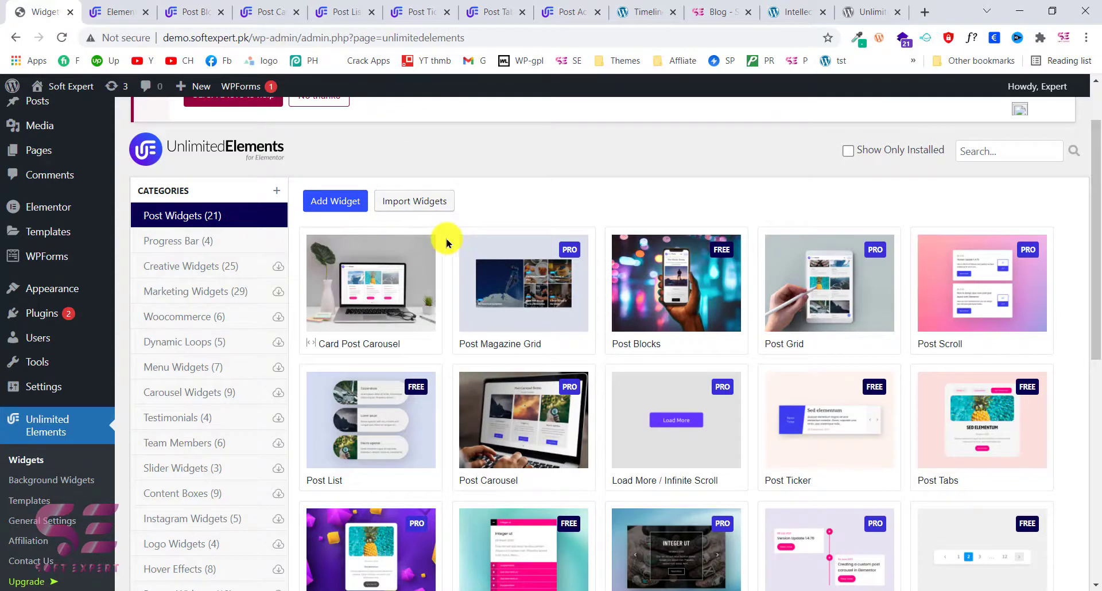
{"action": "scroll", "coordinate": [447, 242], "scroll_direction": "down", "scroll_amount": 2}
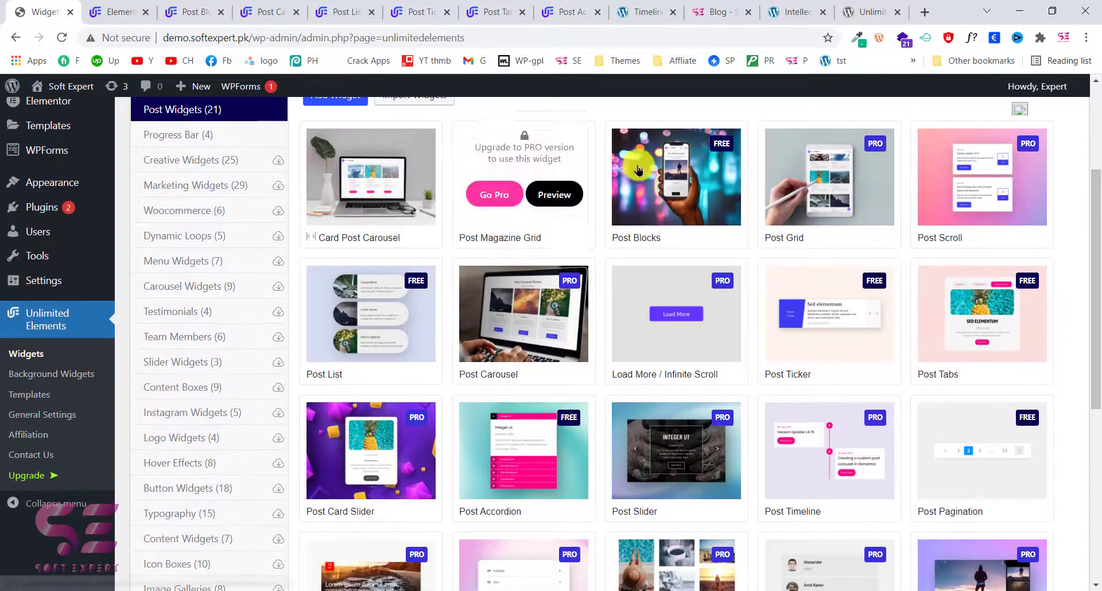
{"action": "mouse_move", "coordinate": [696, 224]}
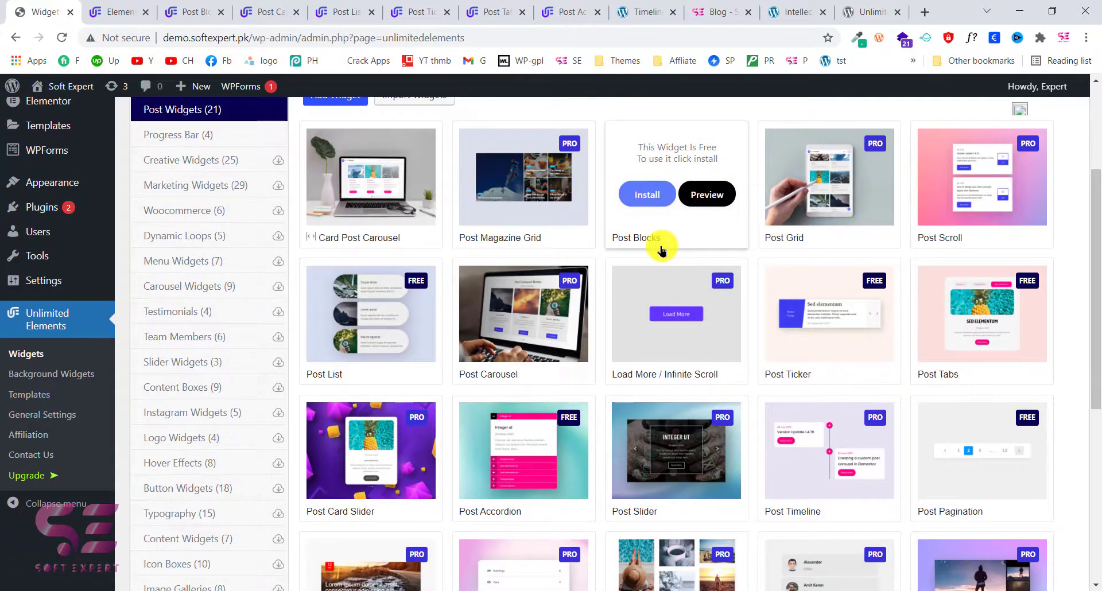
{"action": "mouse_move", "coordinate": [934, 228]}
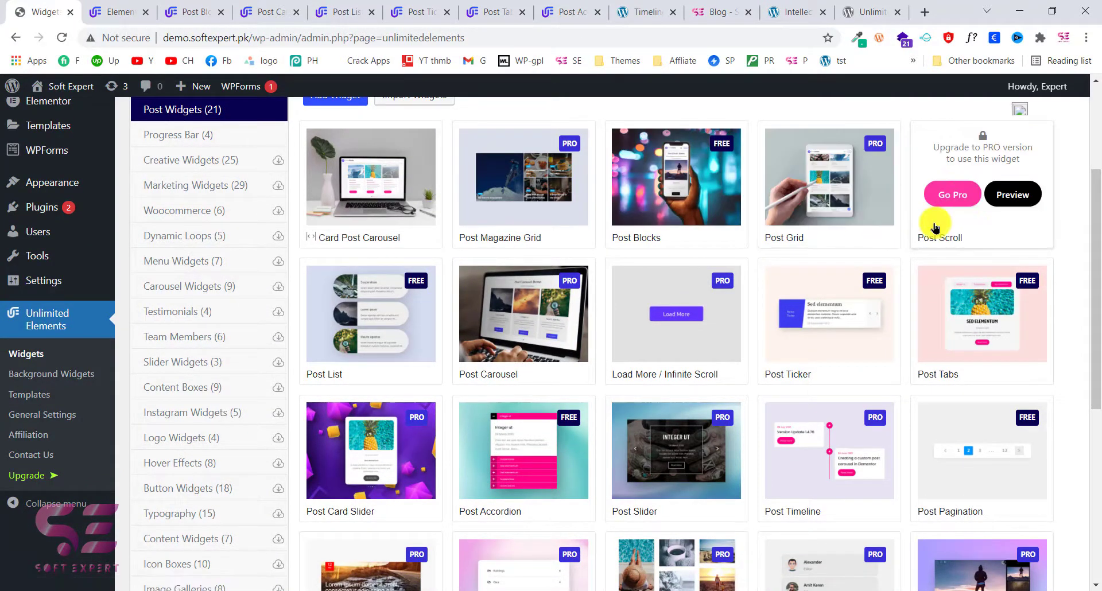
{"action": "mouse_move", "coordinate": [349, 220]}
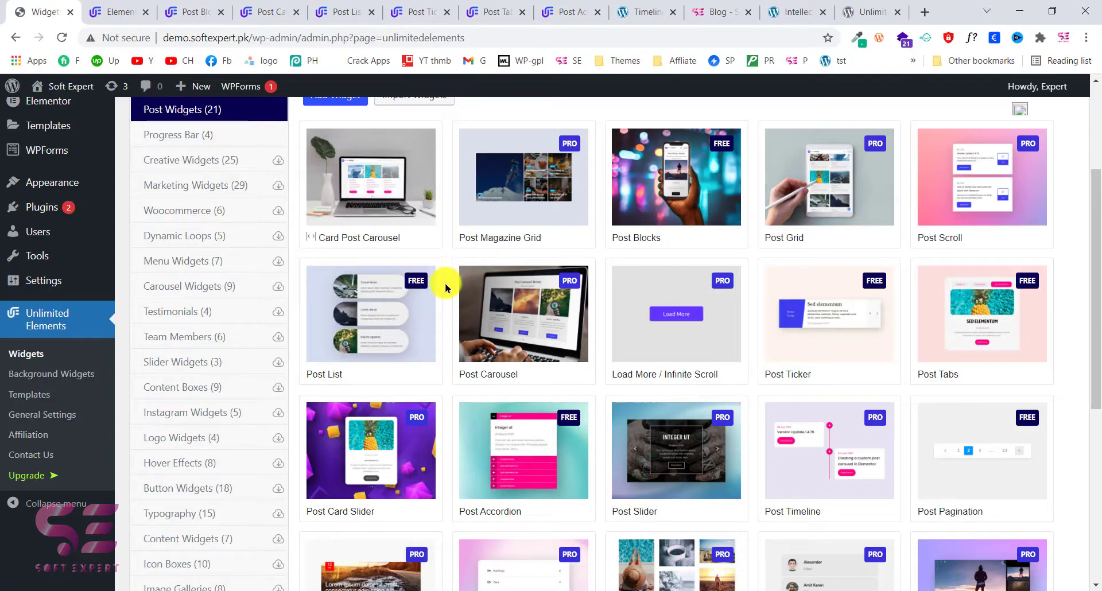
- Install the free Post List, Post Blocks, Post Ticker, Post Tabs and Post Accordion widgets
{"action": "mouse_move", "coordinate": [430, 305]}
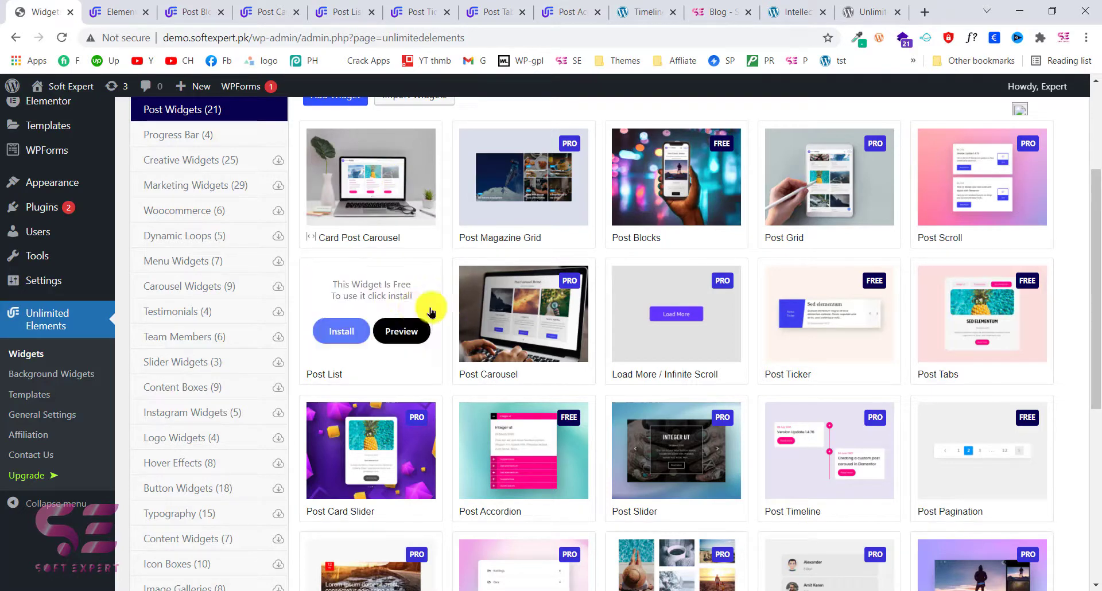
{"action": "left_click", "coordinate": [339, 332]}
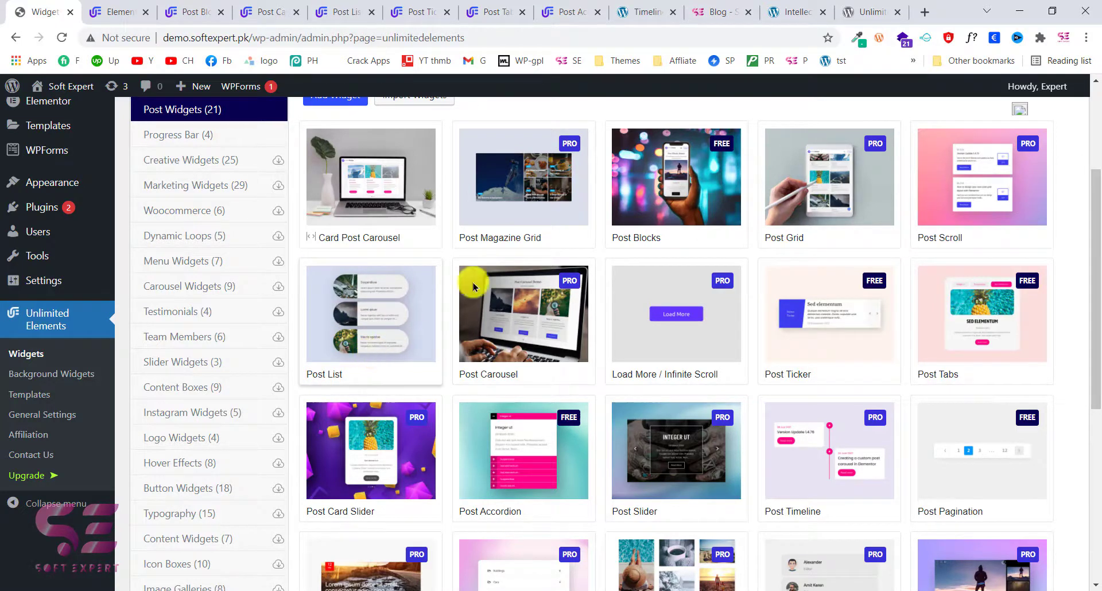
{"action": "left_click", "coordinate": [651, 195]}
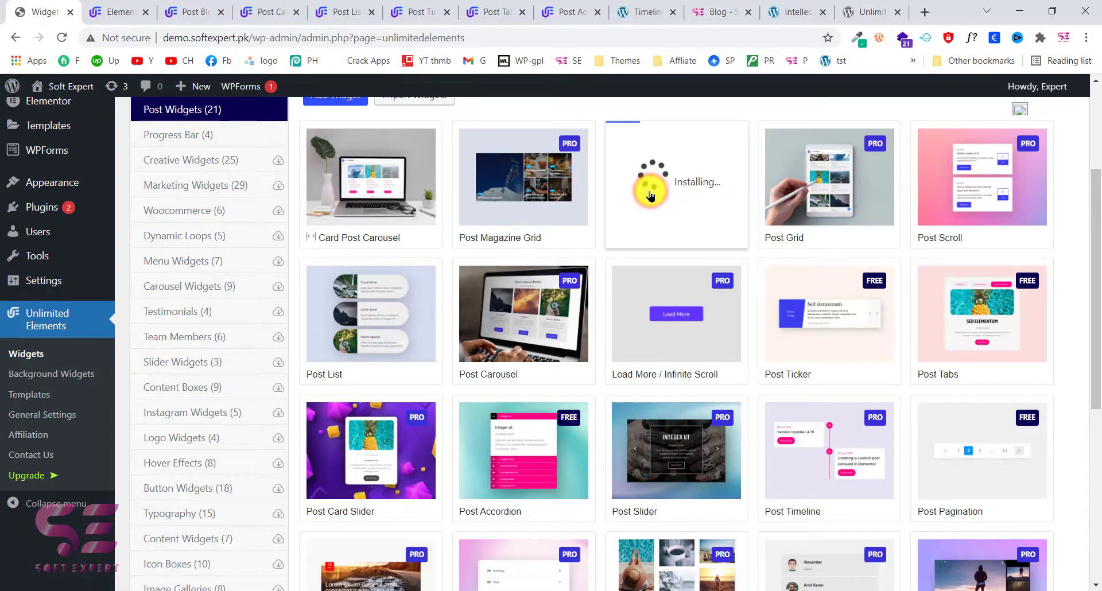
{"action": "left_click", "coordinate": [803, 331]}
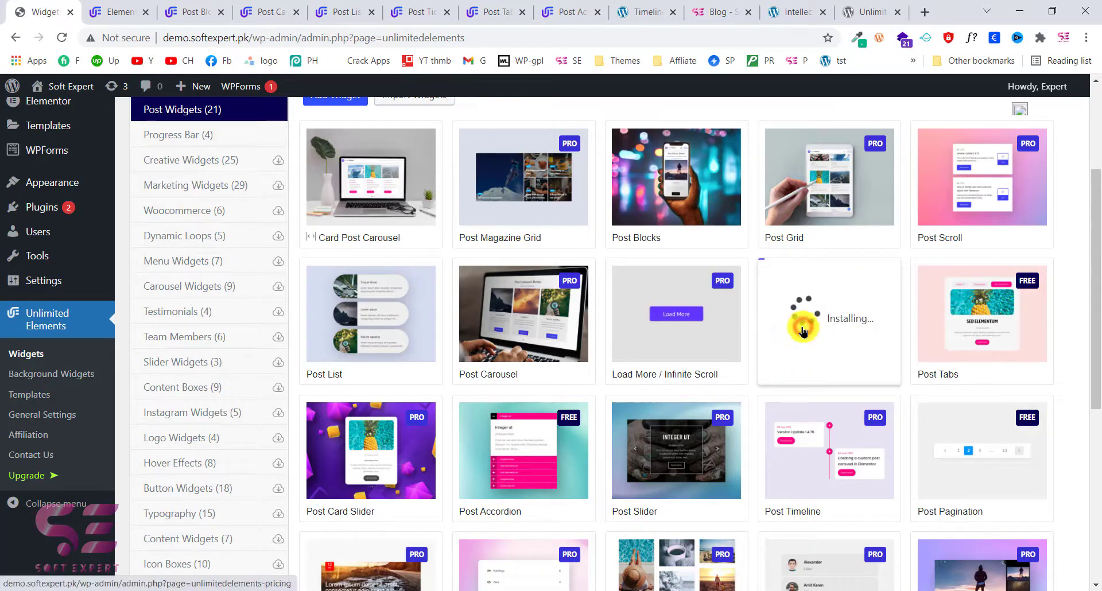
{"action": "left_click", "coordinate": [963, 332]}
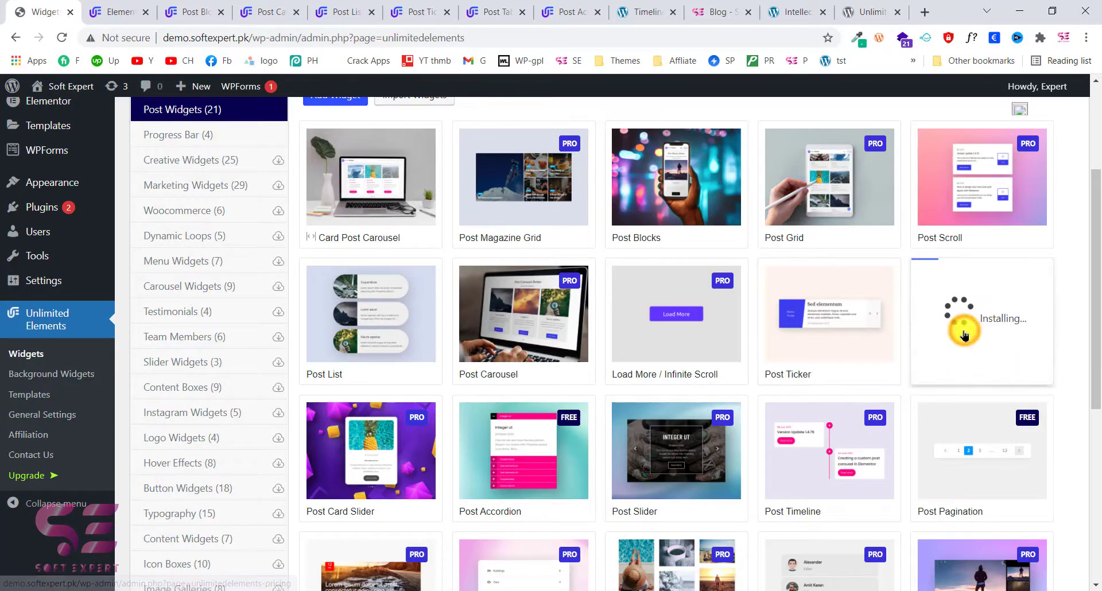
{"action": "scroll", "coordinate": [965, 335], "scroll_direction": "down", "scroll_amount": 3}
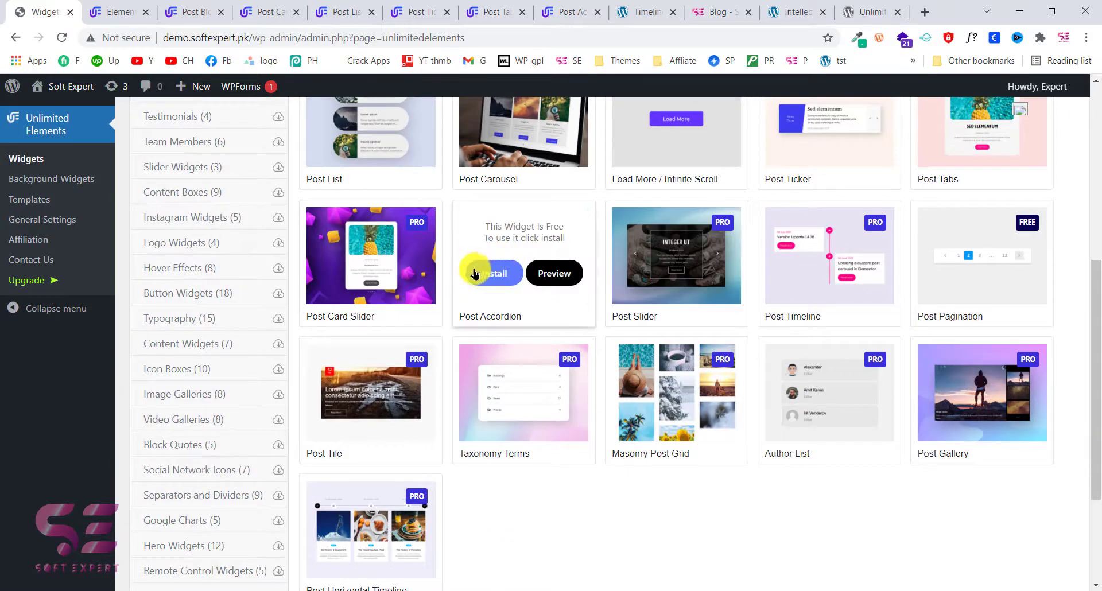
{"action": "left_click", "coordinate": [490, 276]}
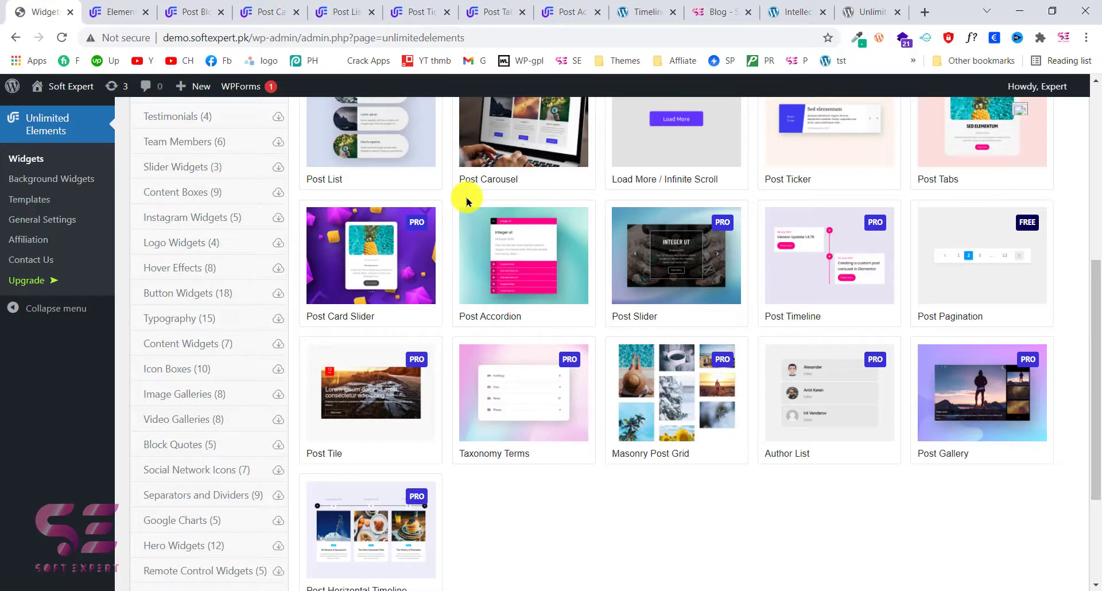
- Create a new WordPress page titled "Blog post layouts" and publish it
{"action": "scroll", "coordinate": [466, 201], "scroll_direction": "up", "scroll_amount": 2}
{"action": "scroll", "coordinate": [465, 198], "scroll_direction": "up", "scroll_amount": 4}
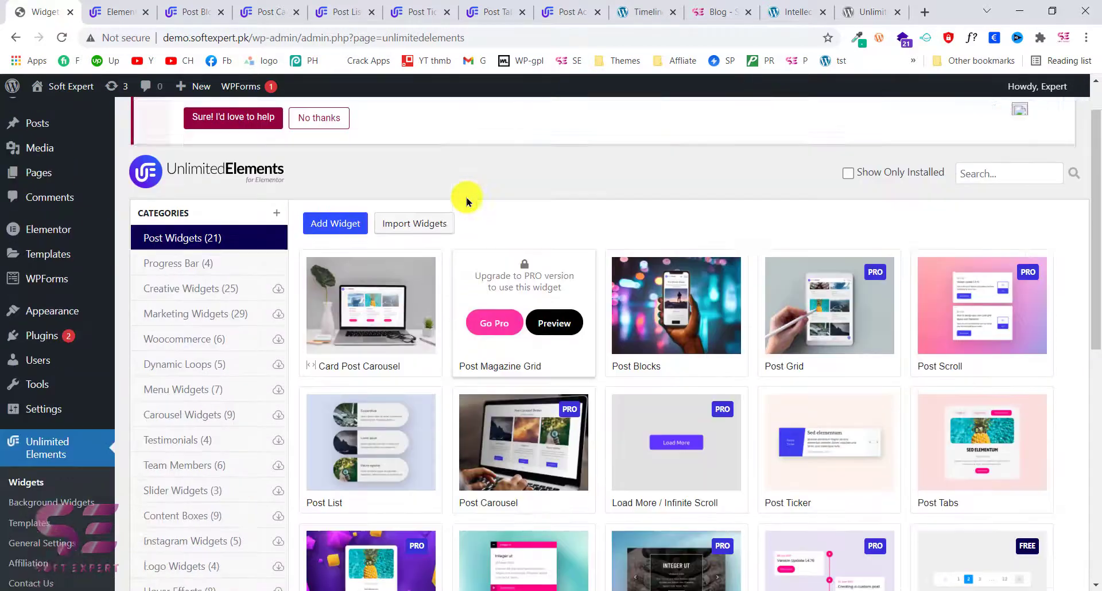
{"action": "mouse_move", "coordinate": [57, 225]}
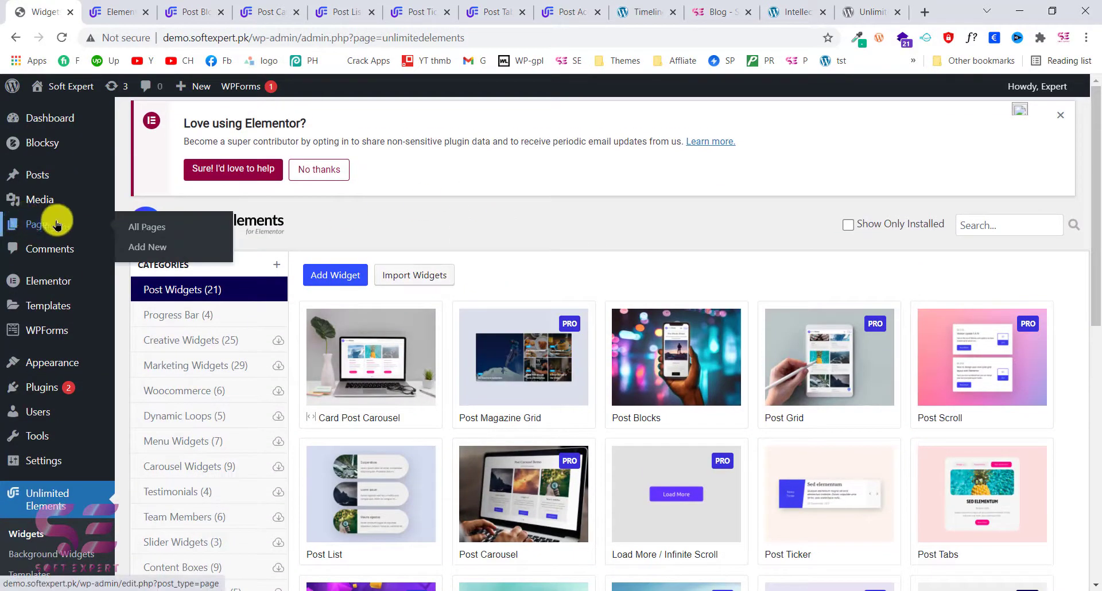
{"action": "left_click", "coordinate": [151, 246]}
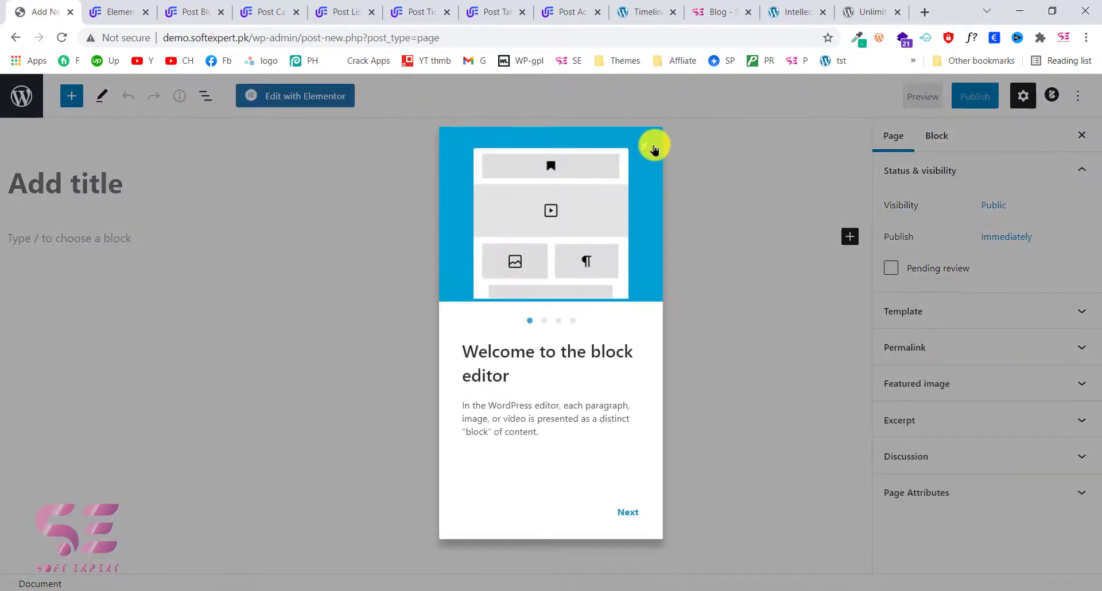
{"action": "left_click", "coordinate": [652, 151]}
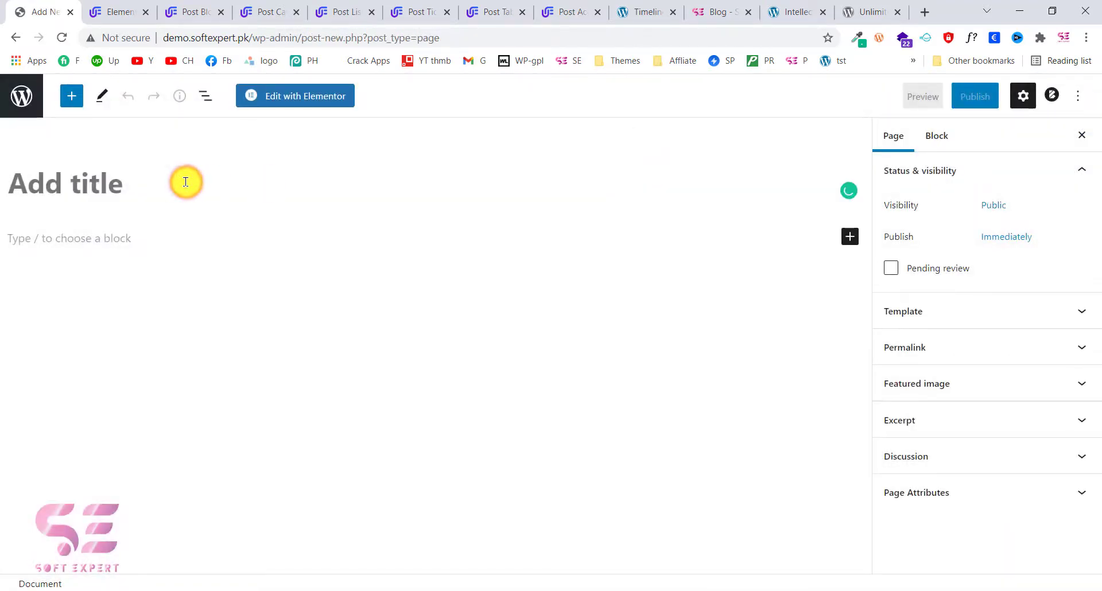
{"action": "type", "text": "Blog p"}
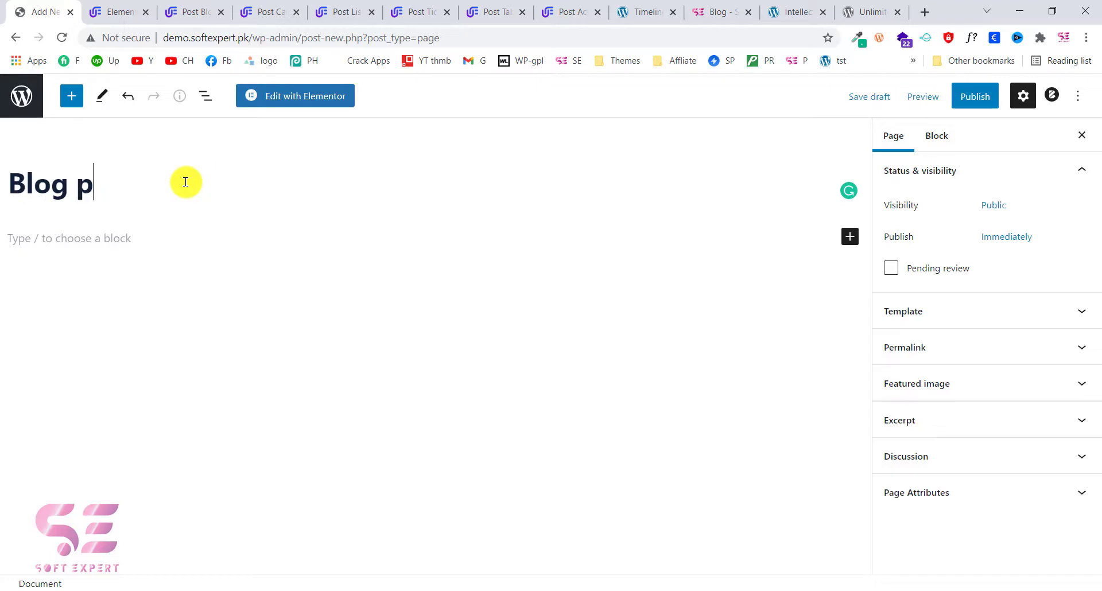
{"action": "type", "text": "ost layouts"}
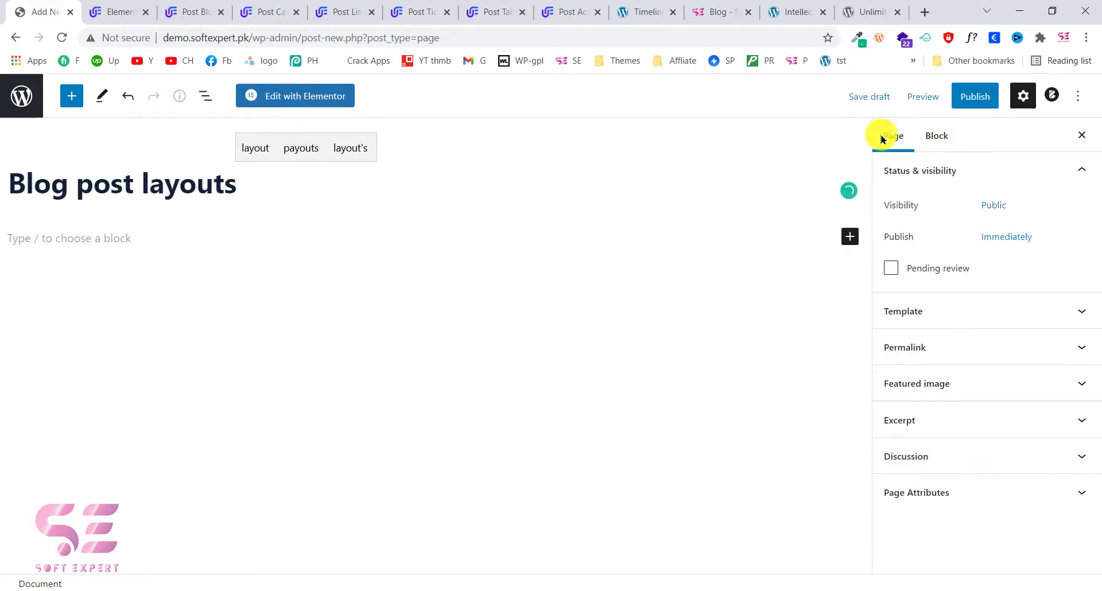
{"action": "left_click", "coordinate": [974, 95]}
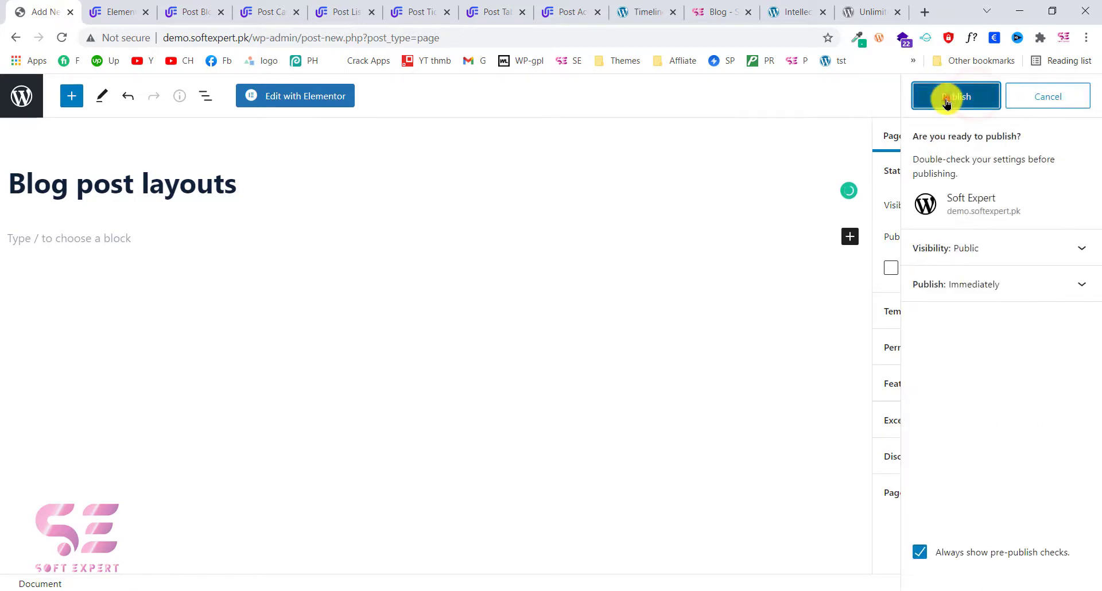
{"action": "left_click", "coordinate": [974, 97]}
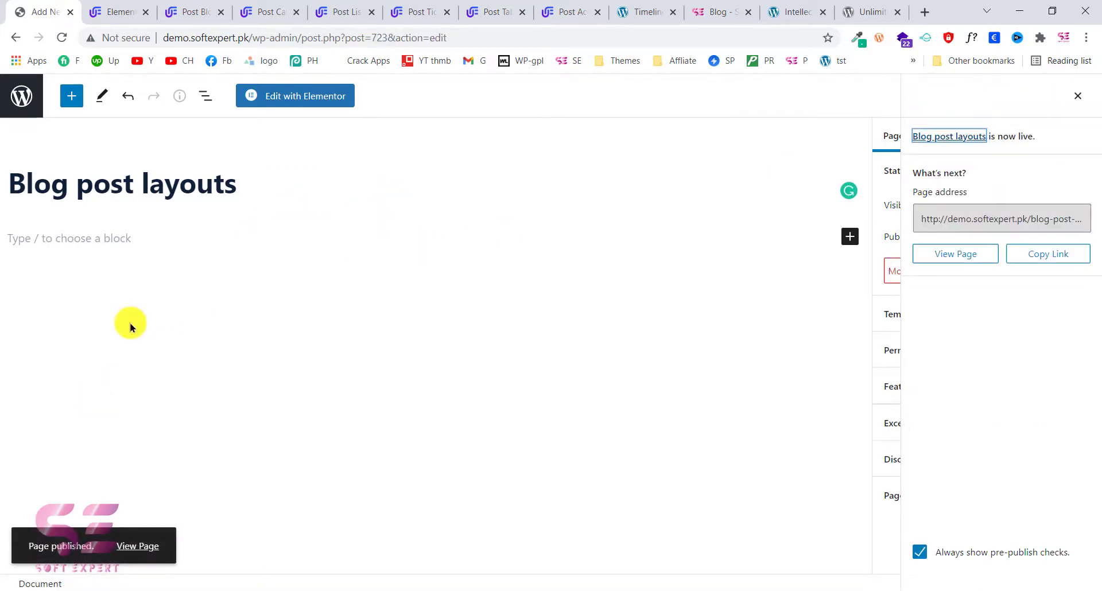
- Open the page for editing with Elementor and set its page layout to Elementor Full Width
{"action": "left_click", "coordinate": [319, 98]}
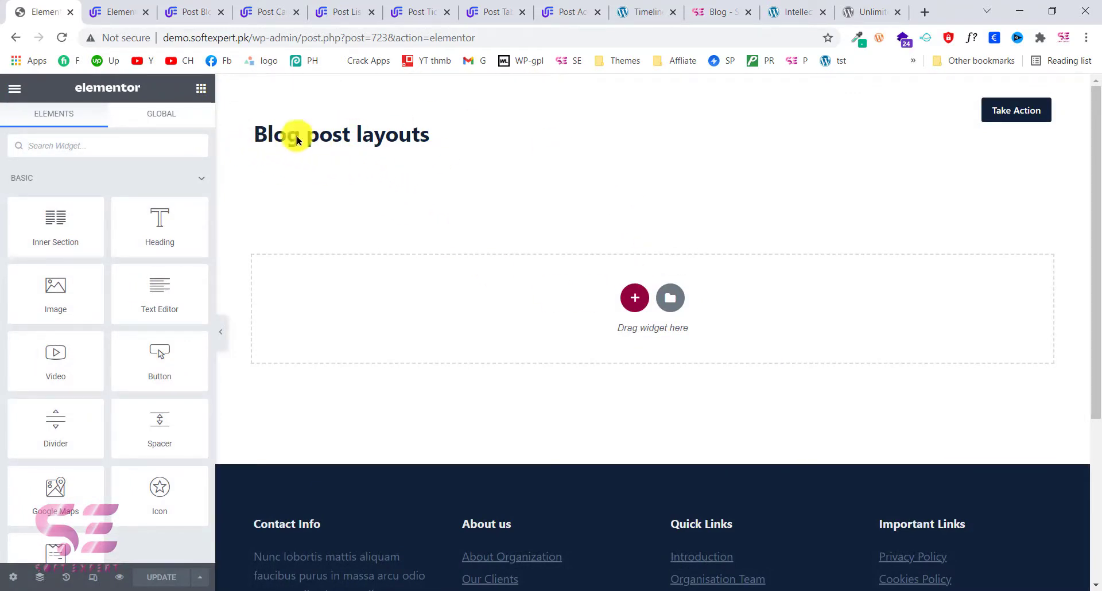
{"action": "left_click", "coordinate": [14, 578]}
{"action": "left_click", "coordinate": [152, 521]}
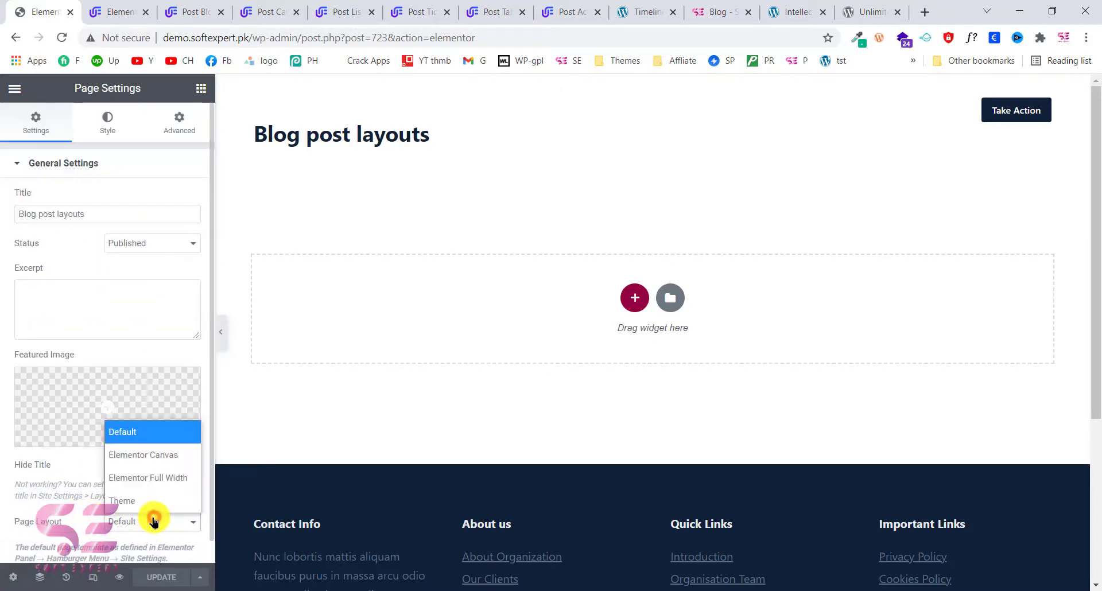
{"action": "left_click", "coordinate": [163, 479]}
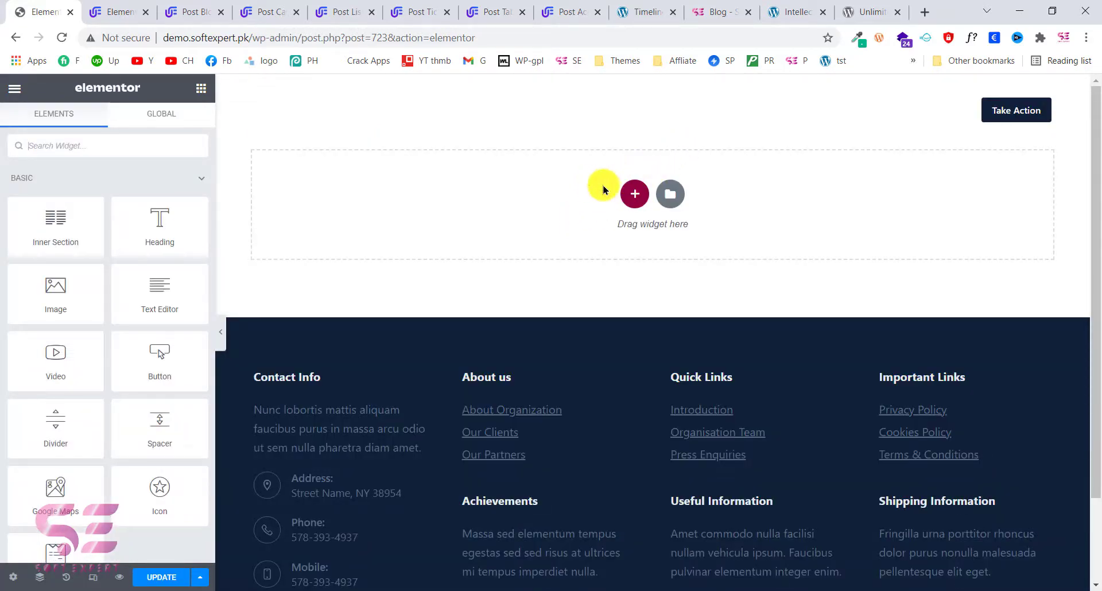
- Add a single-column section with unlinked padding of 120 px at the top and 50 px at the bottom
{"action": "left_click", "coordinate": [634, 197]}
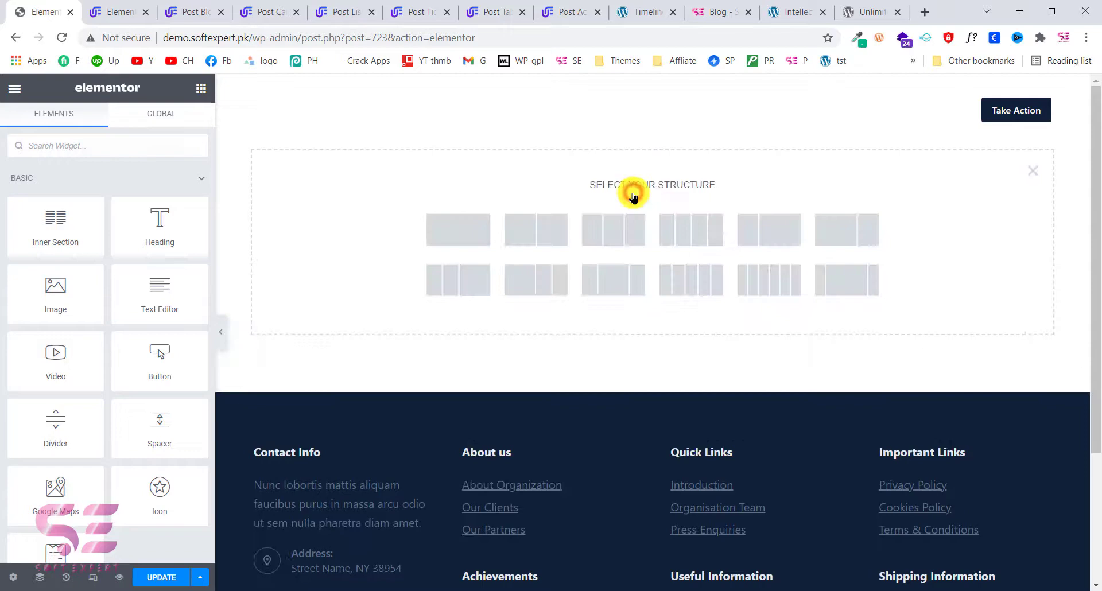
{"action": "left_click", "coordinate": [489, 239]}
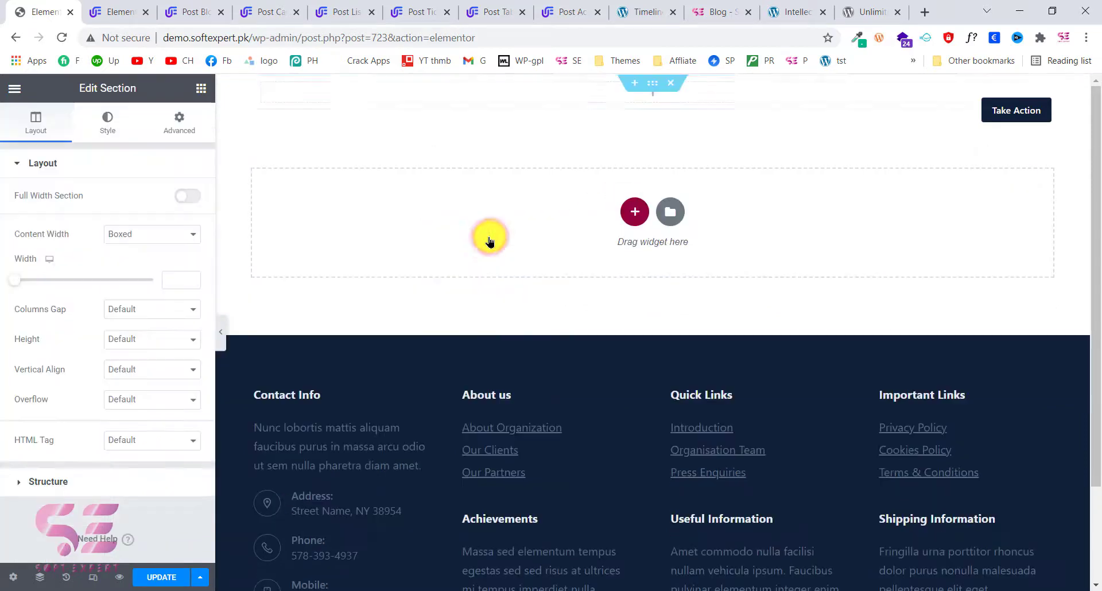
{"action": "left_click", "coordinate": [178, 119]}
{"action": "left_click", "coordinate": [181, 271]}
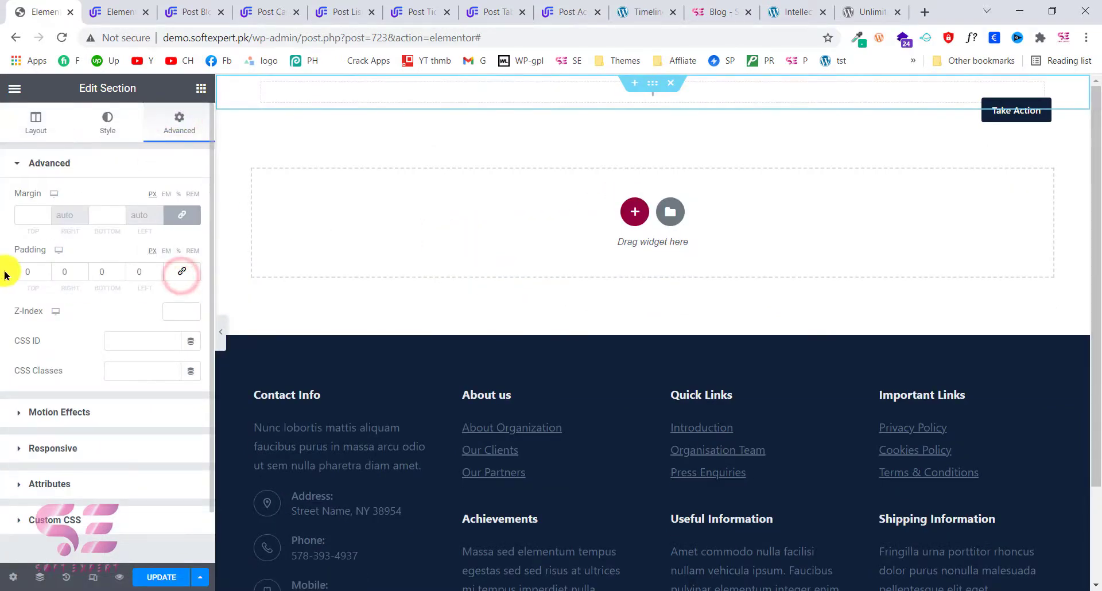
{"action": "left_click", "coordinate": [17, 270]}
{"action": "type", "text": "120"}
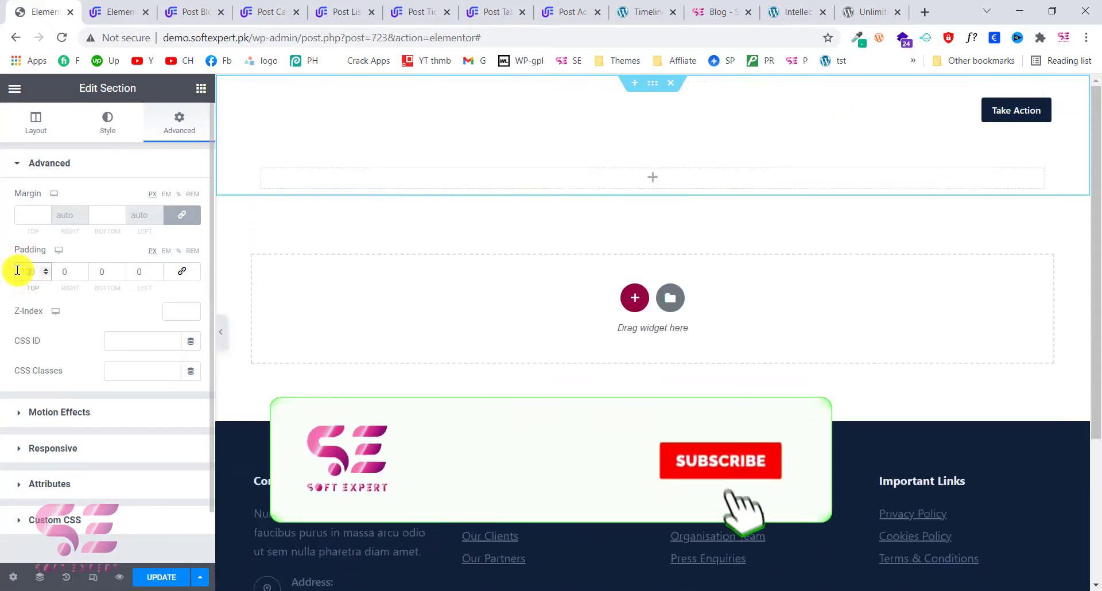
{"action": "left_click", "coordinate": [95, 270]}
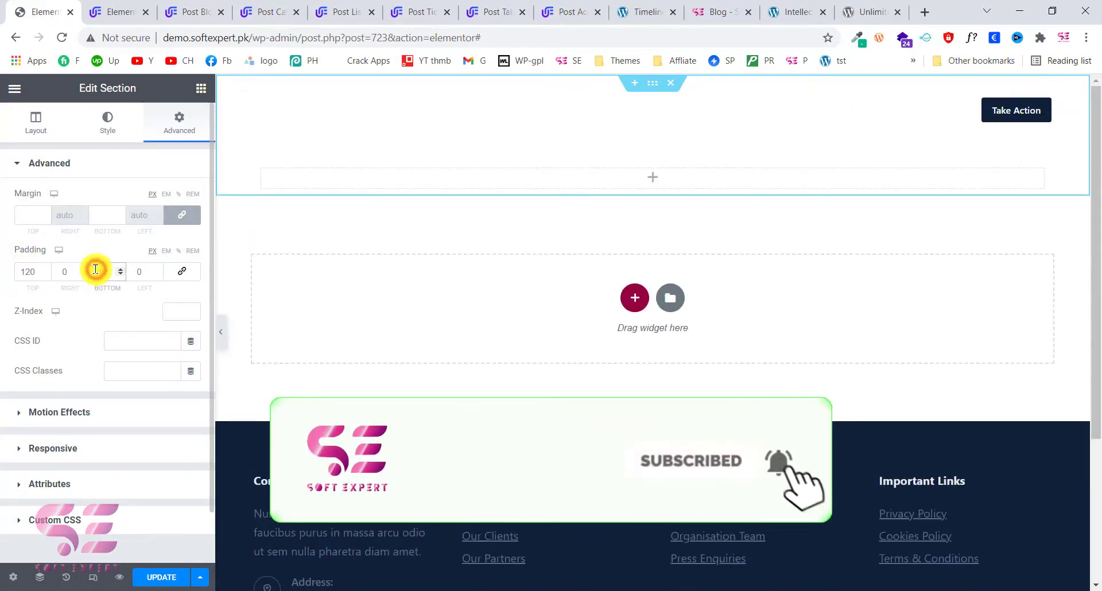
{"action": "type", "text": "50"}
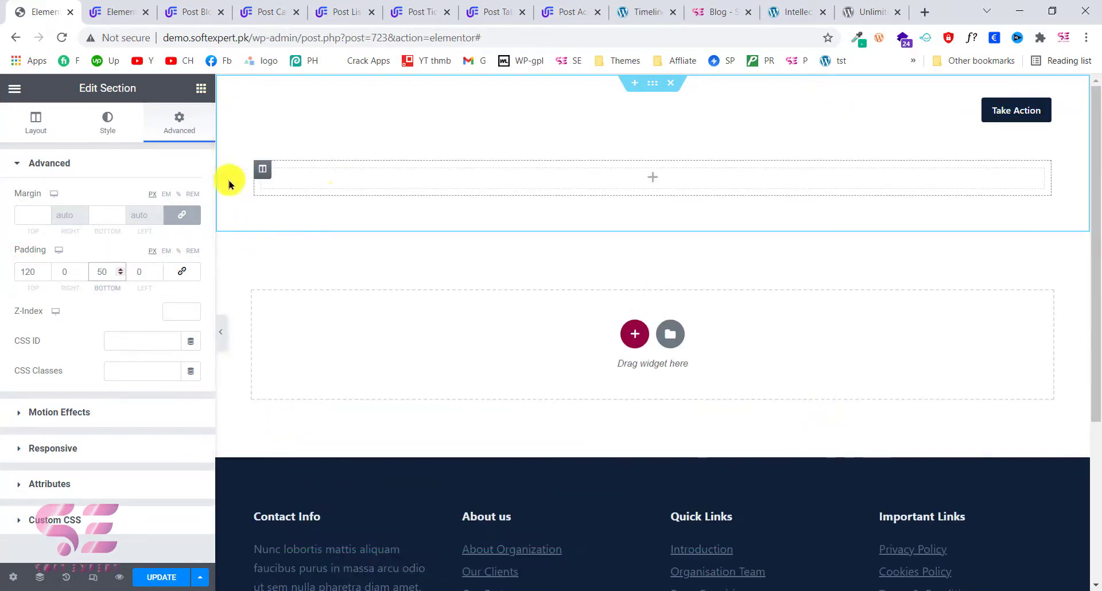
- Place a Heading widget in the new section and set its title to "Blog post grid"
{"action": "left_click", "coordinate": [201, 88]}
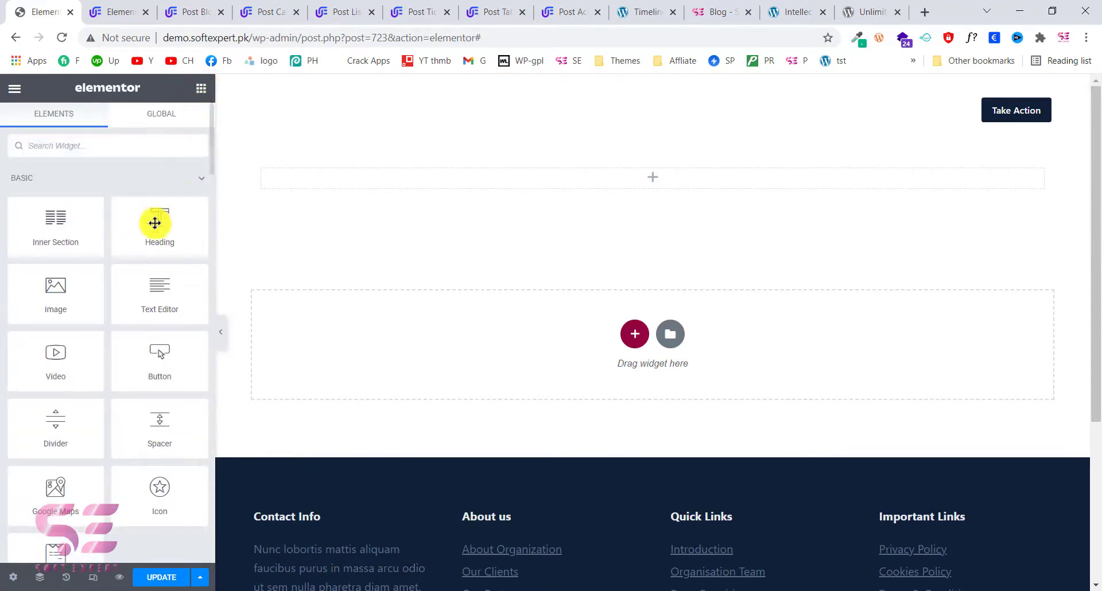
{"action": "left_click_drag", "start_coordinate": [155, 222], "coordinate": [273, 188]}
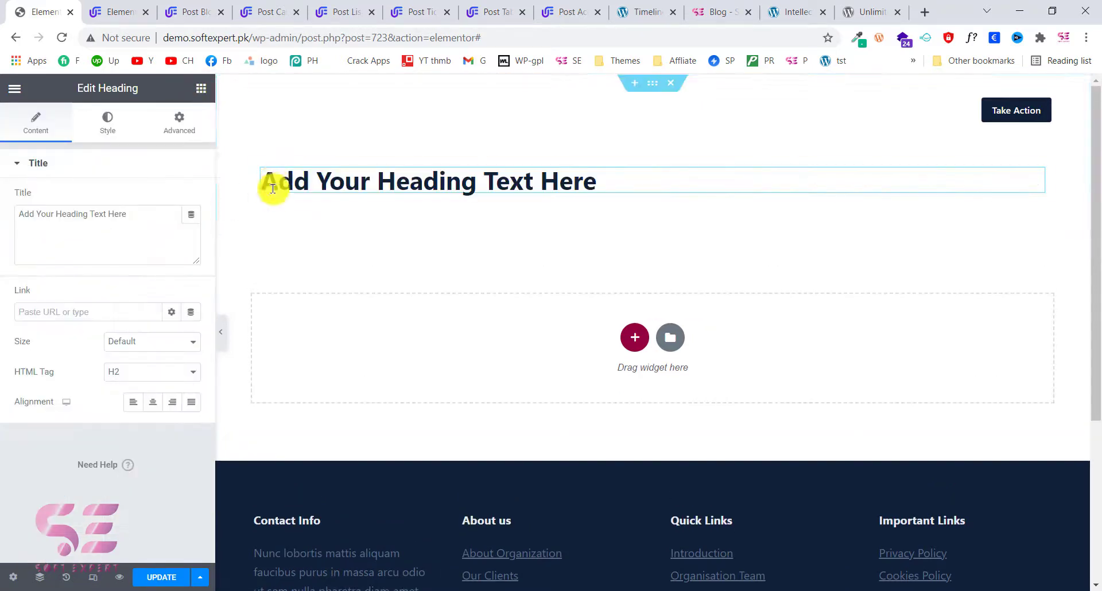
{"action": "triple_click", "coordinate": [138, 217]}
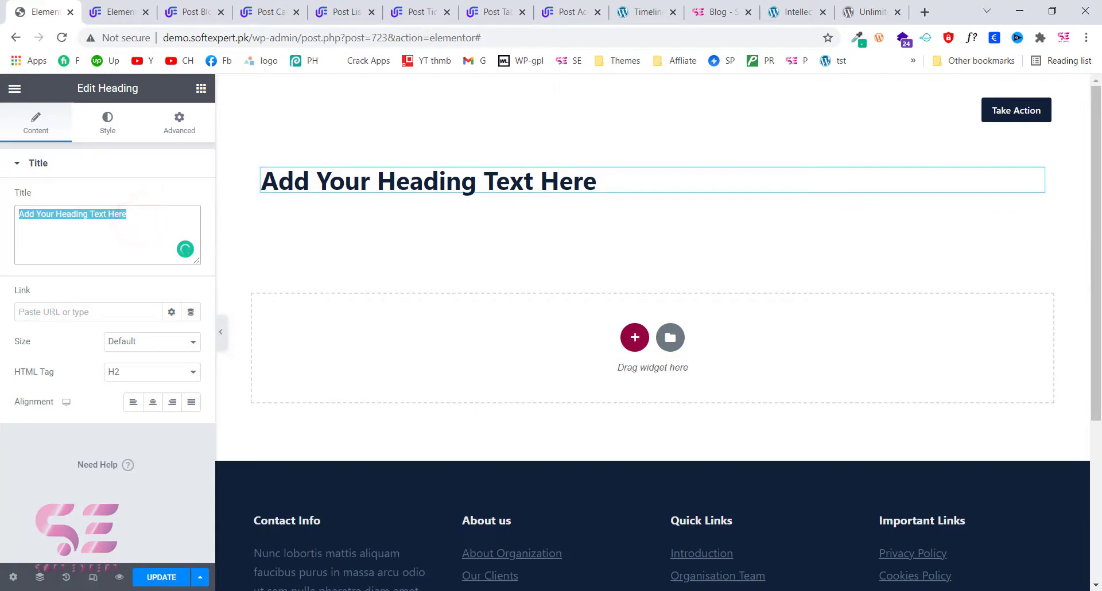
{"action": "type", "text": "Blog post"}
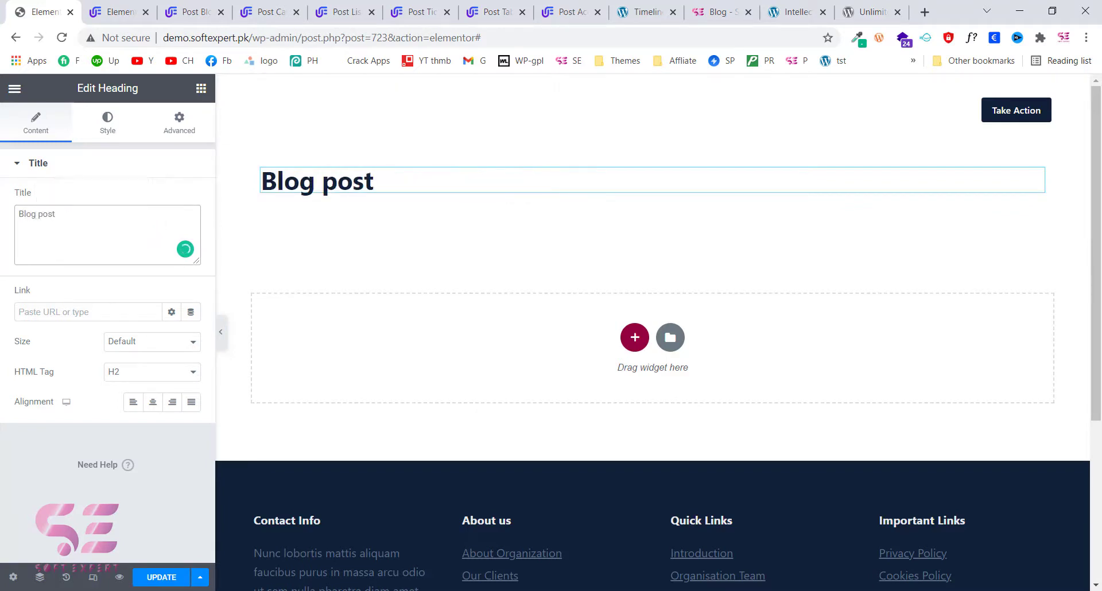
{"action": "type", "text": " grid"}
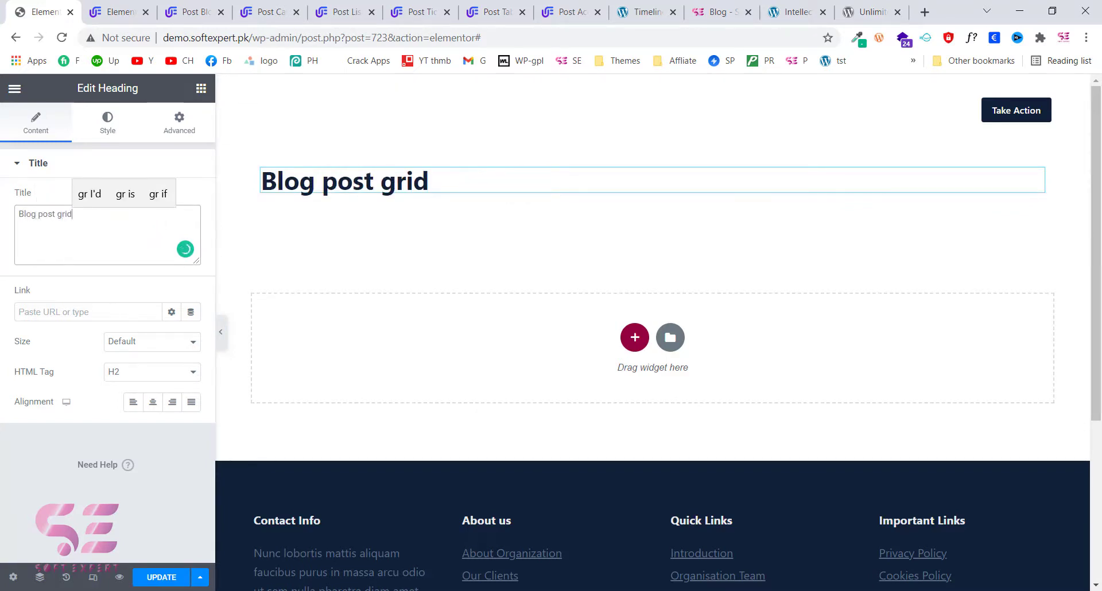
- Find the Post Blocks widget by searching for "post" and place it directly below the "Blog post grid" heading
{"action": "left_click", "coordinate": [174, 6]}
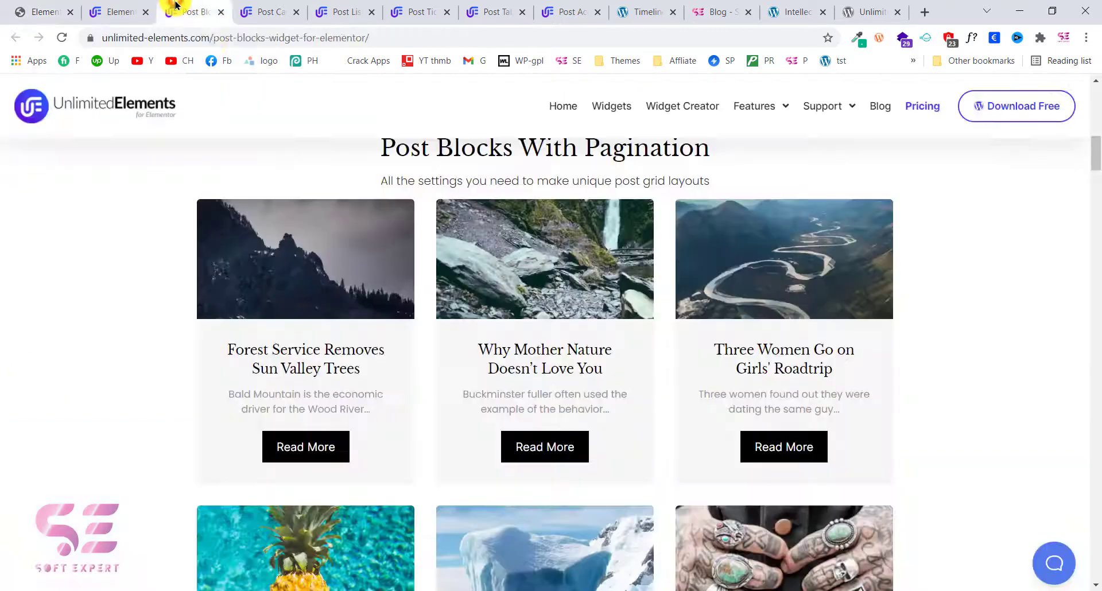
{"action": "left_click", "coordinate": [46, 11]}
{"action": "left_click", "coordinate": [198, 97]}
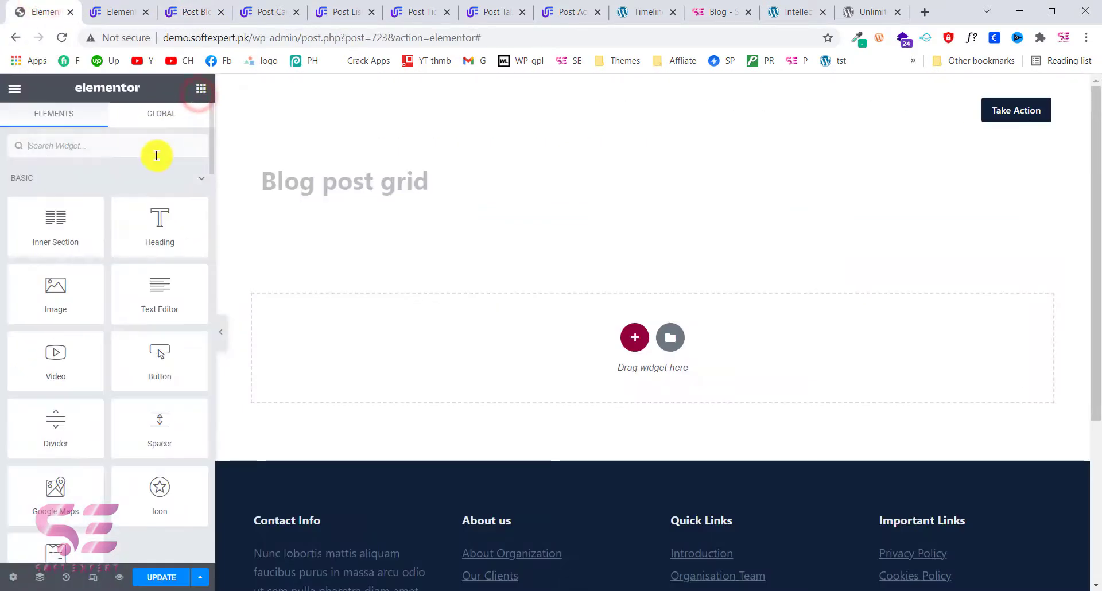
{"action": "type", "text": "post"}
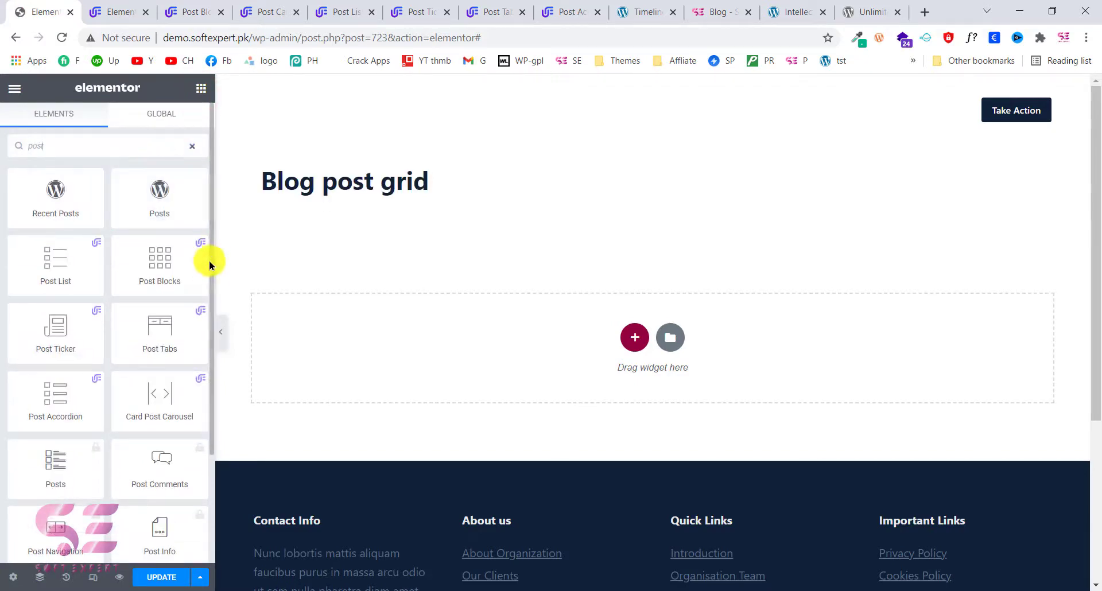
{"action": "mouse_move", "coordinate": [163, 264]}
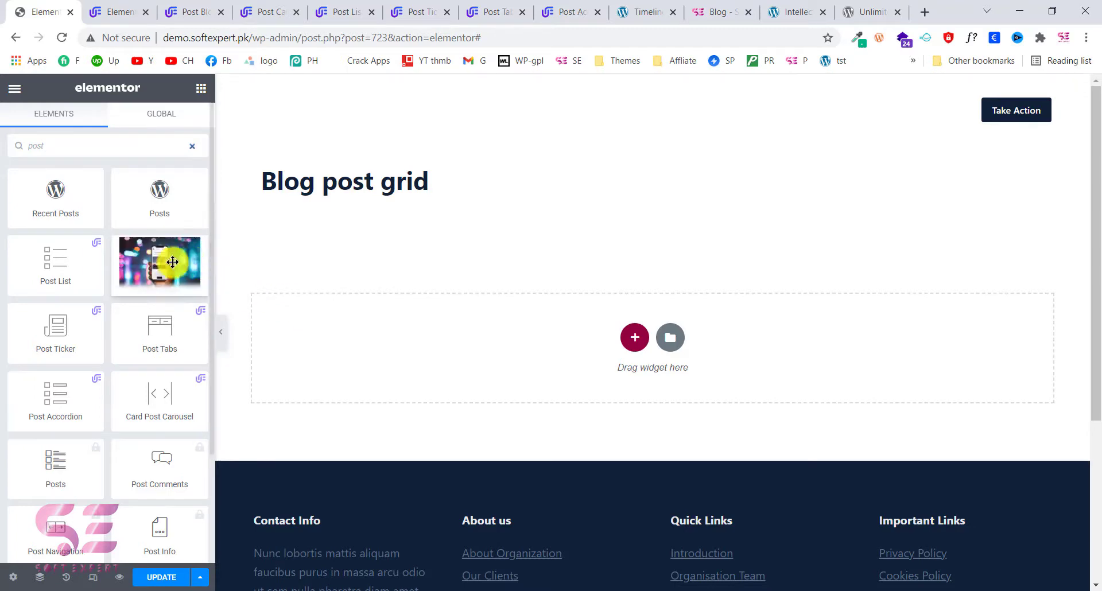
{"action": "left_click_drag", "start_coordinate": [156, 259], "coordinate": [306, 193]}
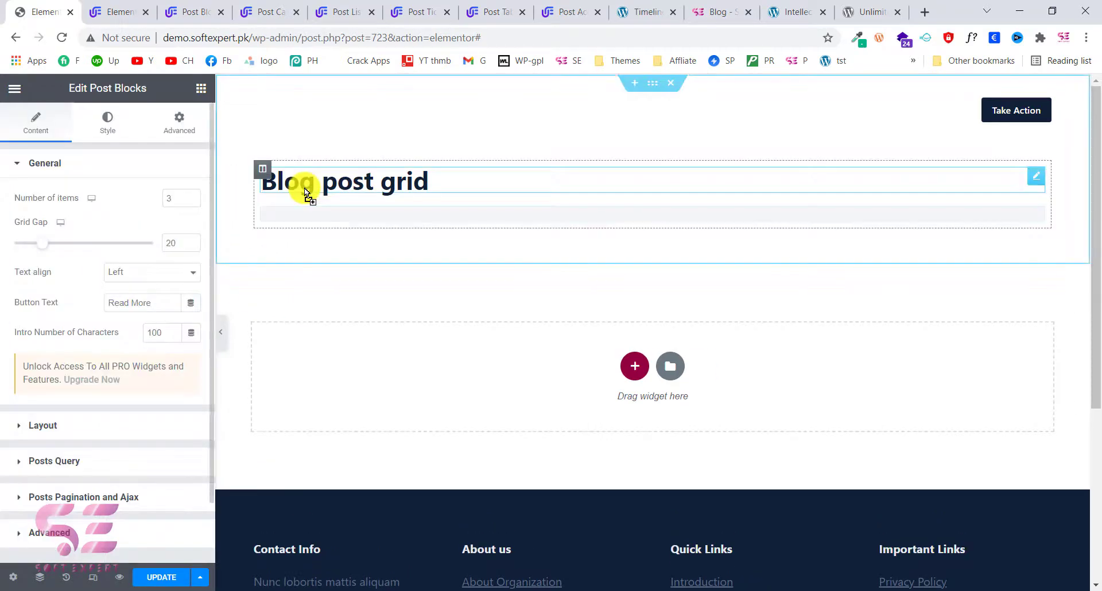
{"action": "scroll", "coordinate": [535, 294], "scroll_direction": "down", "scroll_amount": 3}
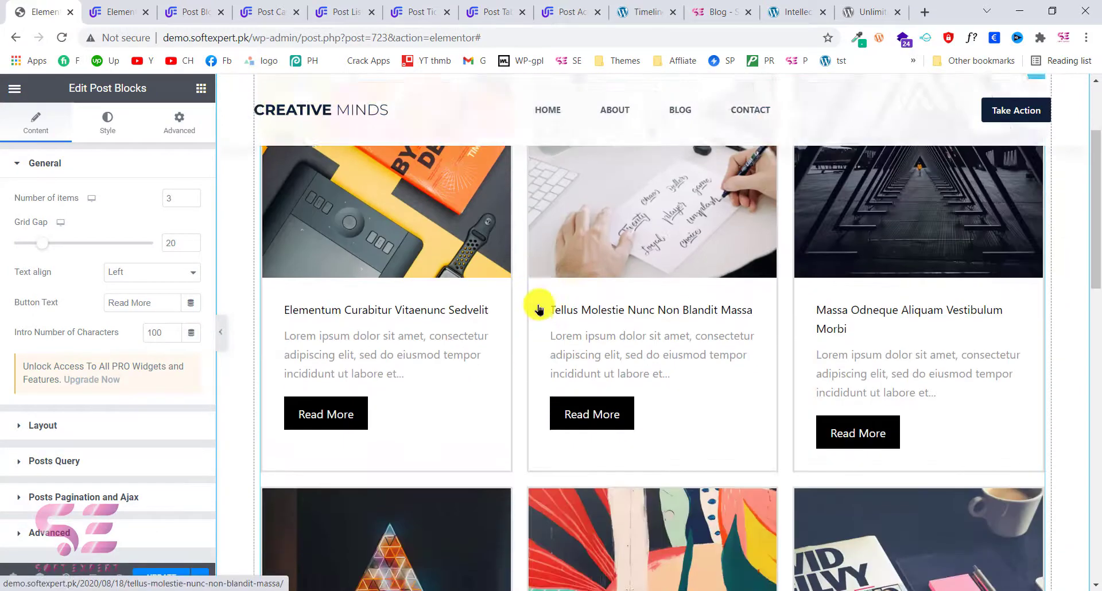
{"action": "scroll", "coordinate": [638, 361], "scroll_direction": "down", "scroll_amount": 3}
{"action": "scroll", "coordinate": [443, 315], "scroll_direction": "down", "scroll_amount": 4}
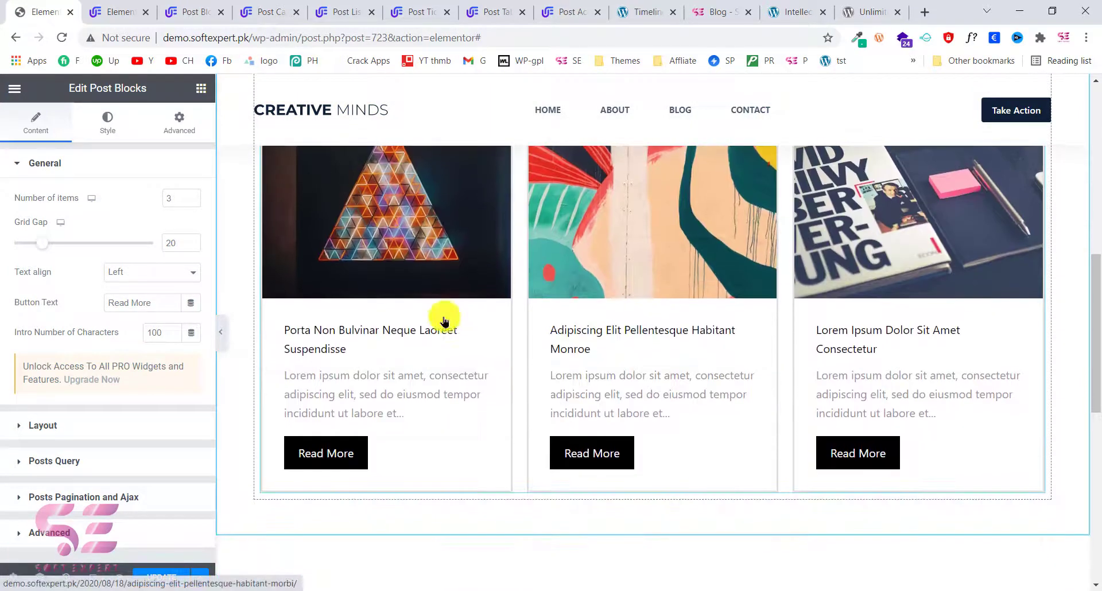
{"action": "scroll", "coordinate": [722, 400], "scroll_direction": "up", "scroll_amount": 5}
{"action": "scroll", "coordinate": [724, 399], "scroll_direction": "up", "scroll_amount": 4}
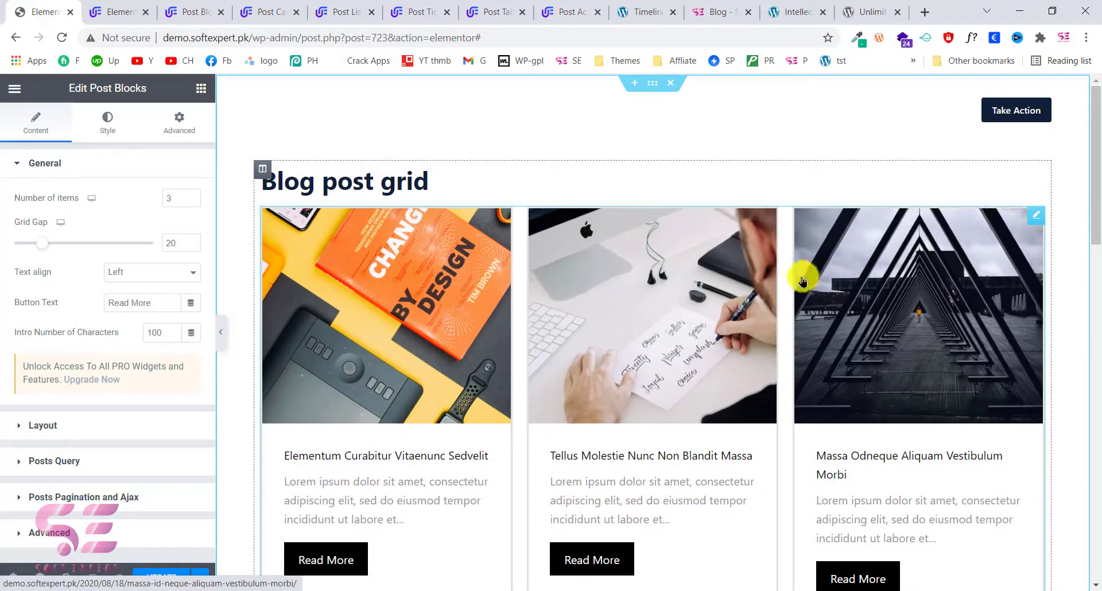
- Try 4 as the number of items in the Post Blocks grid, and restore it to 3
{"action": "left_click", "coordinate": [1036, 217]}
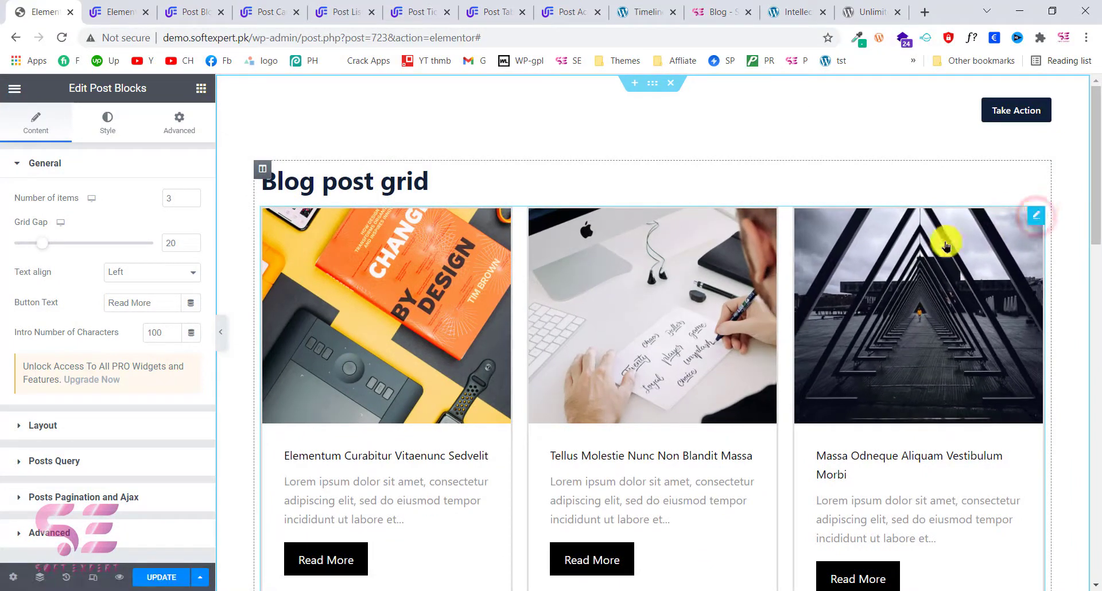
{"action": "scroll", "coordinate": [164, 415], "scroll_direction": "down", "scroll_amount": 1}
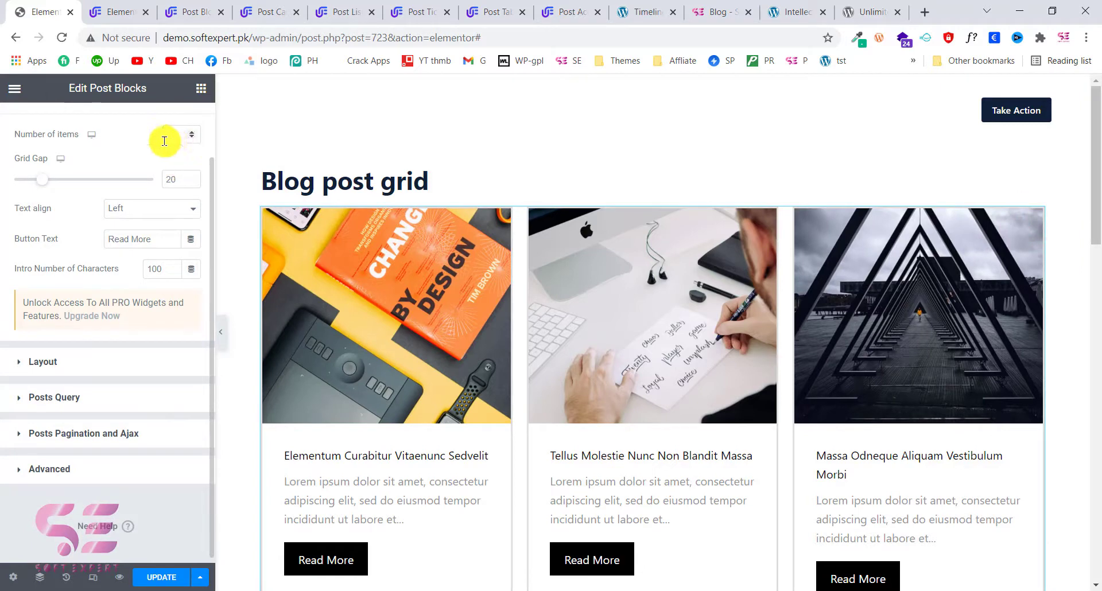
{"action": "left_click", "coordinate": [193, 133]}
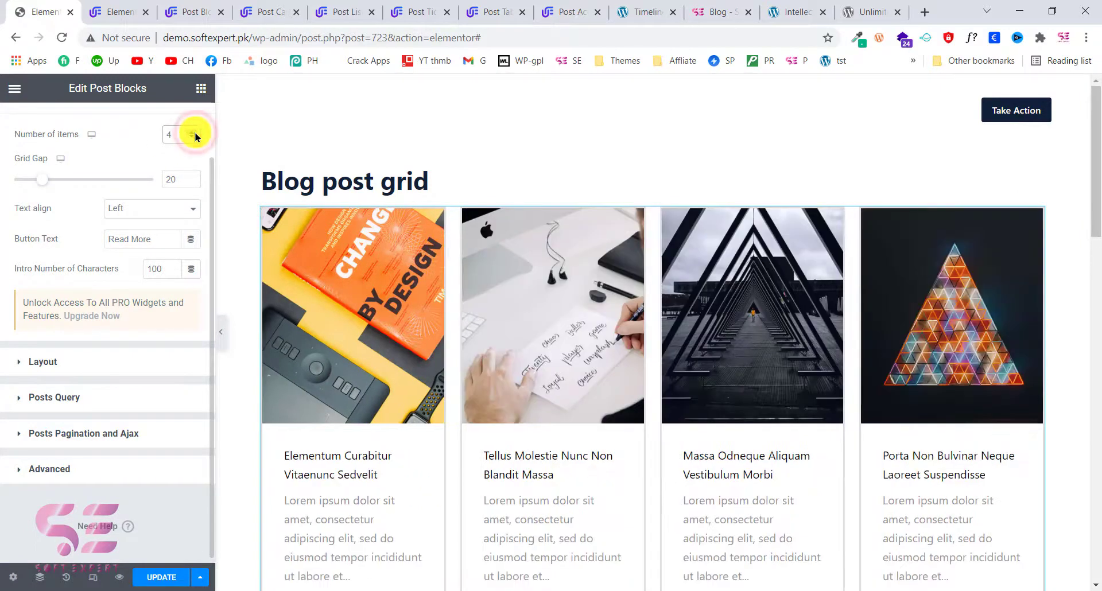
{"action": "left_click", "coordinate": [191, 141]}
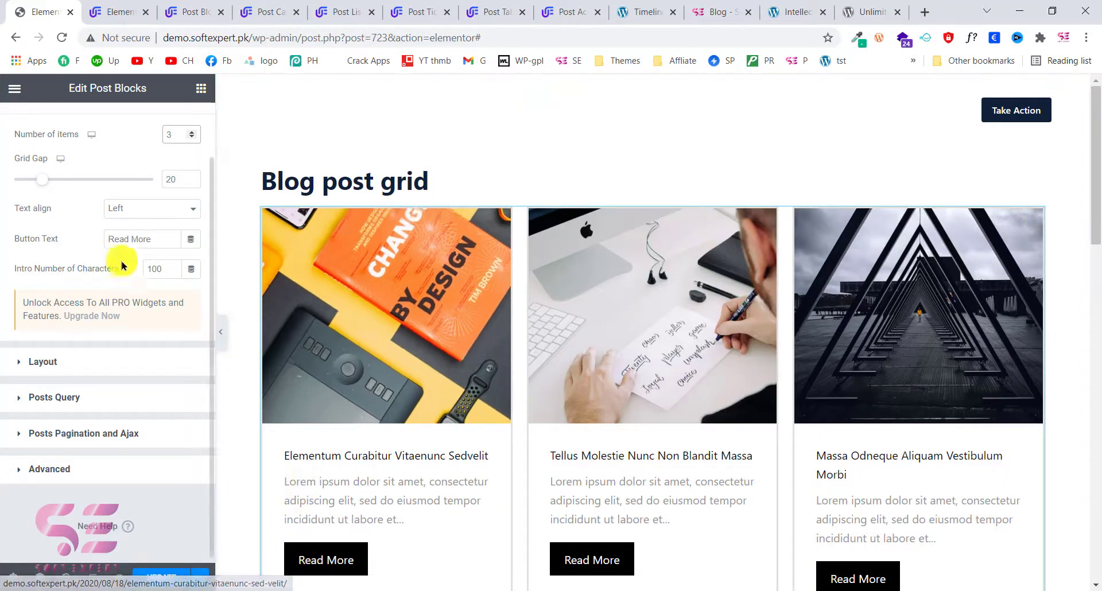
- Review the Post Blocks widget's button text, layout visibility options and posts query settings
{"action": "left_click", "coordinate": [158, 233]}
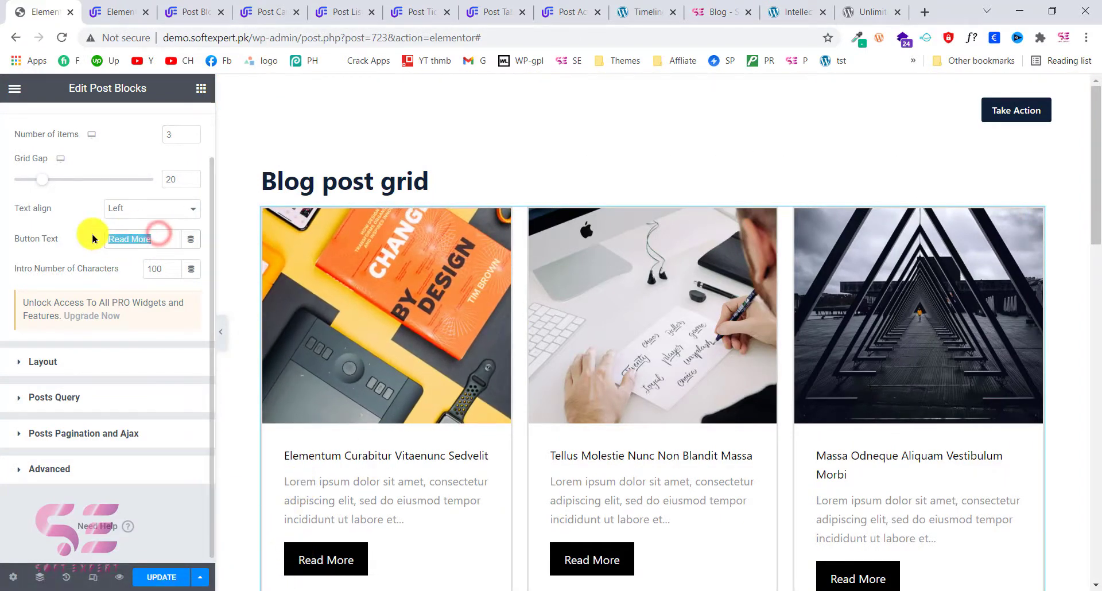
{"action": "left_click", "coordinate": [52, 362]}
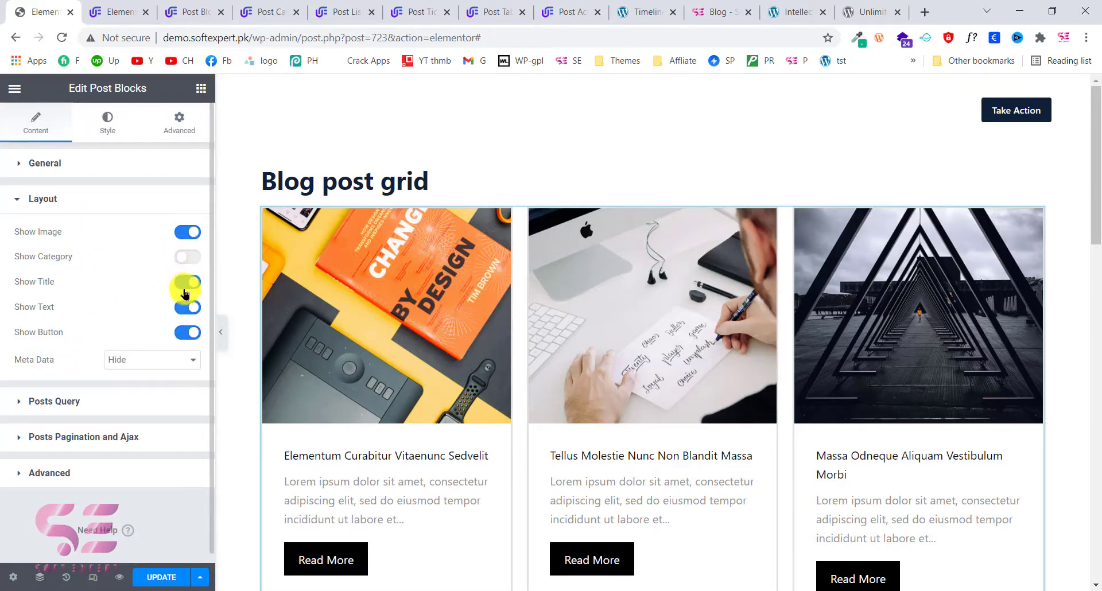
{"action": "scroll", "coordinate": [315, 307], "scroll_direction": "down", "scroll_amount": 1}
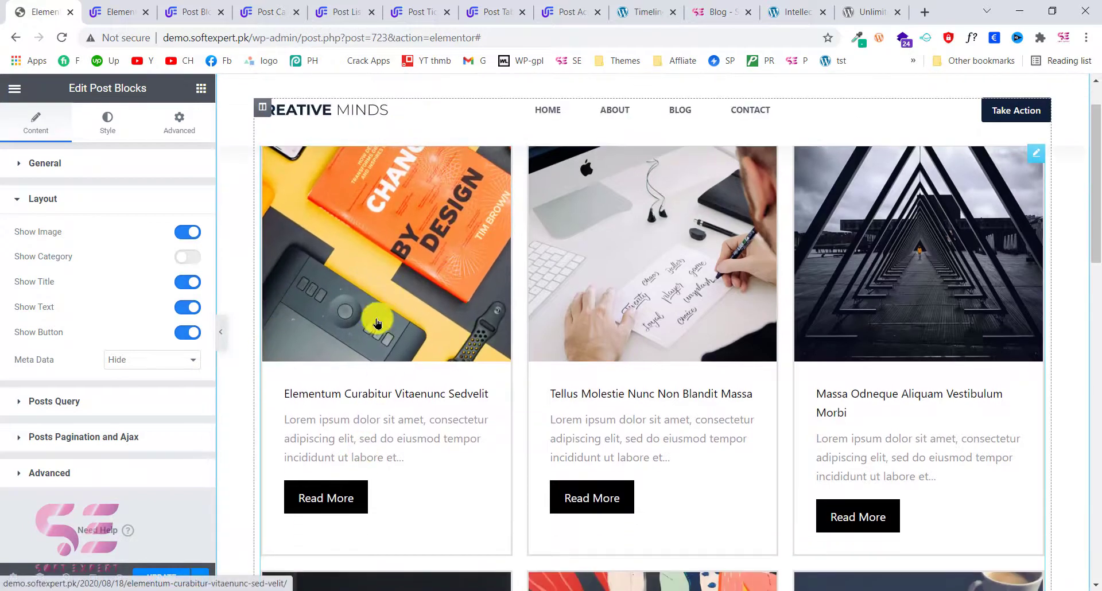
{"action": "left_click", "coordinate": [94, 405]}
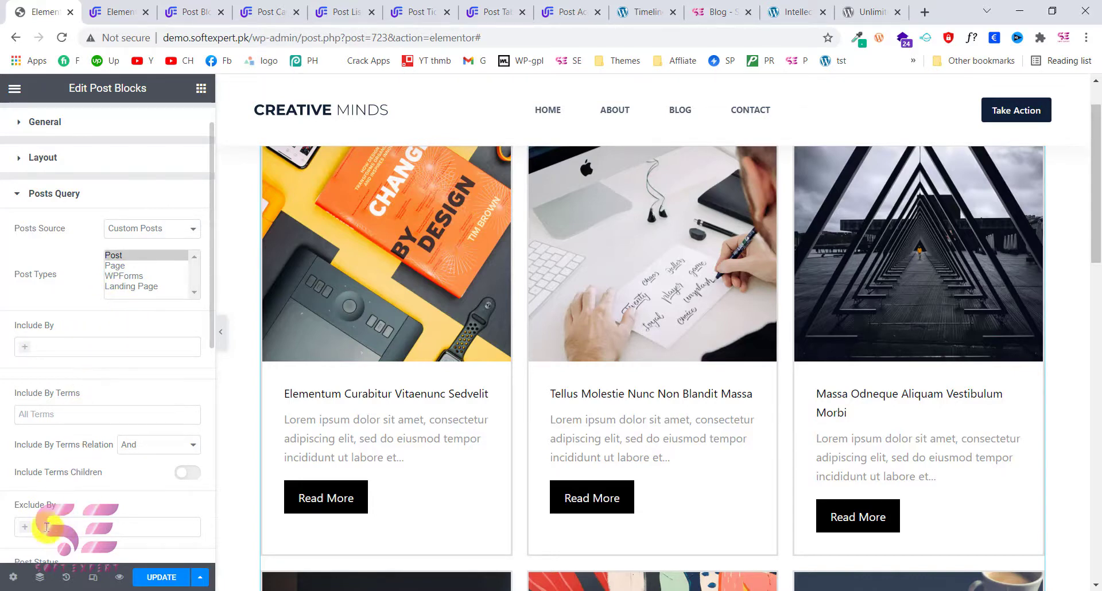
{"action": "scroll", "coordinate": [121, 503], "scroll_direction": "down", "scroll_amount": 5}
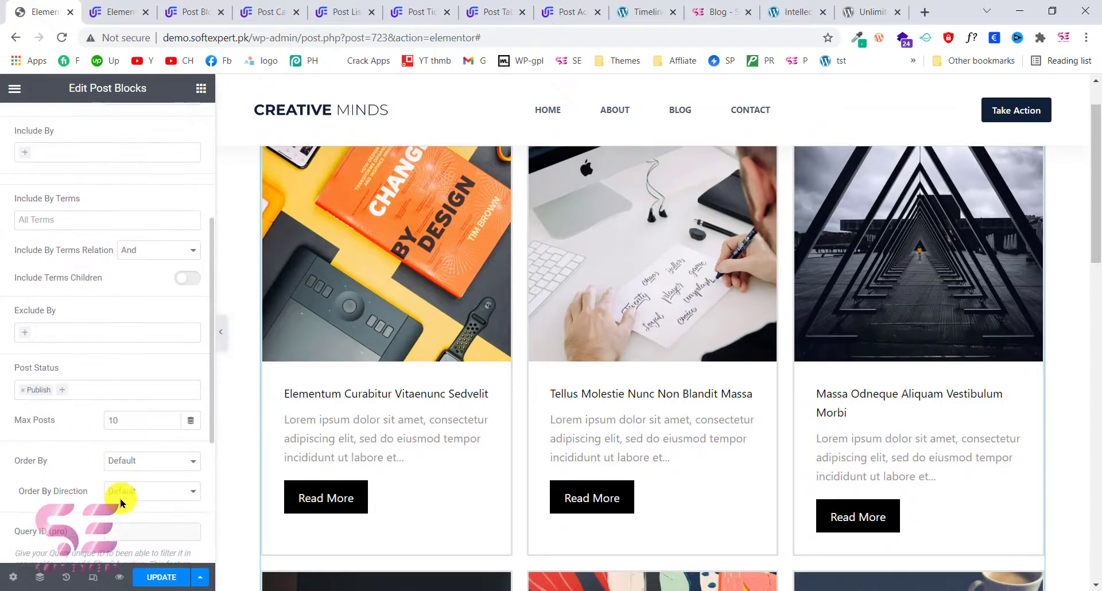
{"action": "scroll", "coordinate": [98, 435], "scroll_direction": "down", "scroll_amount": 3}
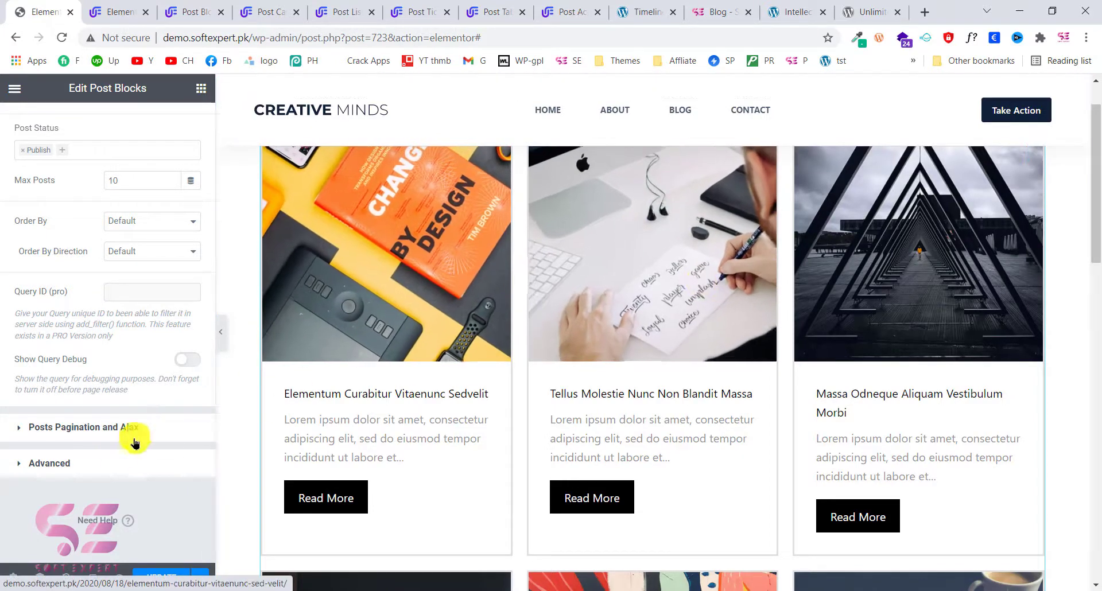
{"action": "scroll", "coordinate": [117, 517], "scroll_direction": "up", "scroll_amount": 10}
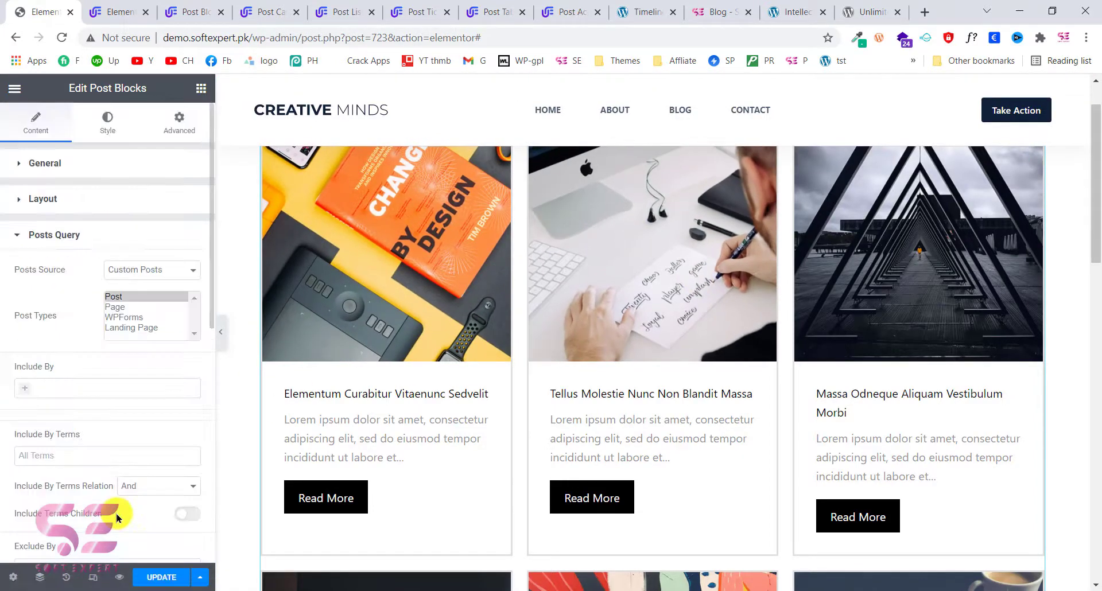
- Set the box radius of the Post Blocks cards to 10
{"action": "left_click", "coordinate": [109, 130]}
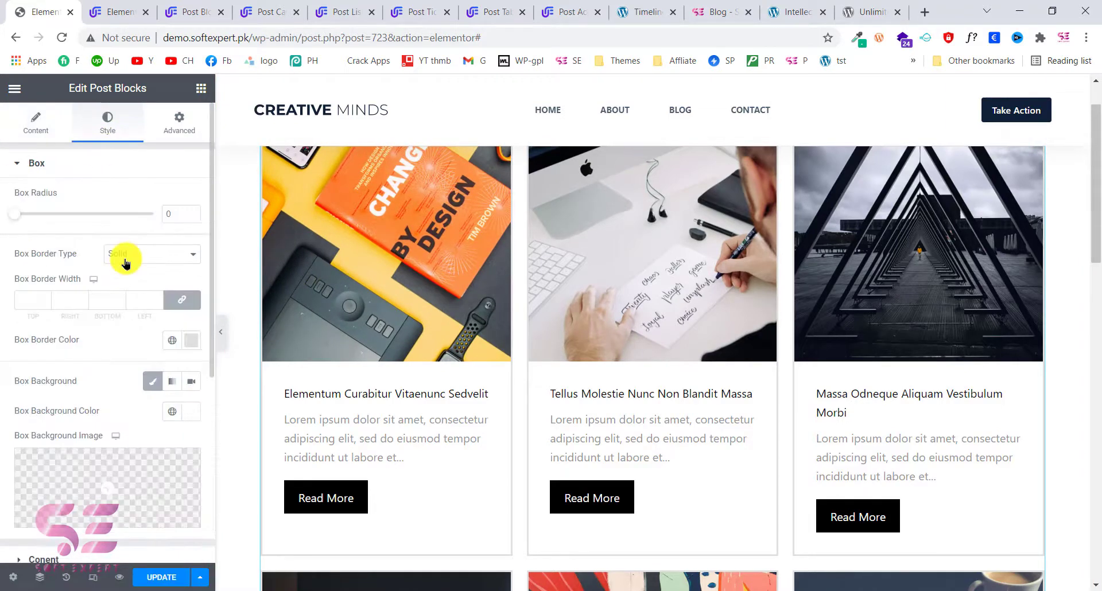
{"action": "left_click", "coordinate": [166, 213]}
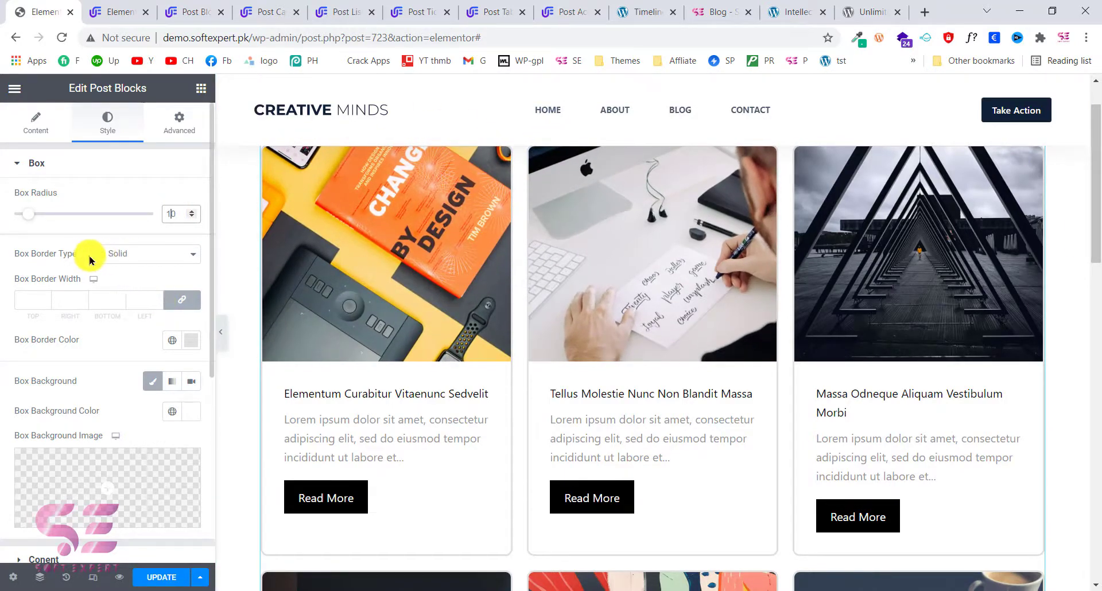
{"action": "scroll", "coordinate": [143, 343], "scroll_direction": "down", "scroll_amount": 1}
{"action": "scroll", "coordinate": [138, 367], "scroll_direction": "down", "scroll_amount": 2}
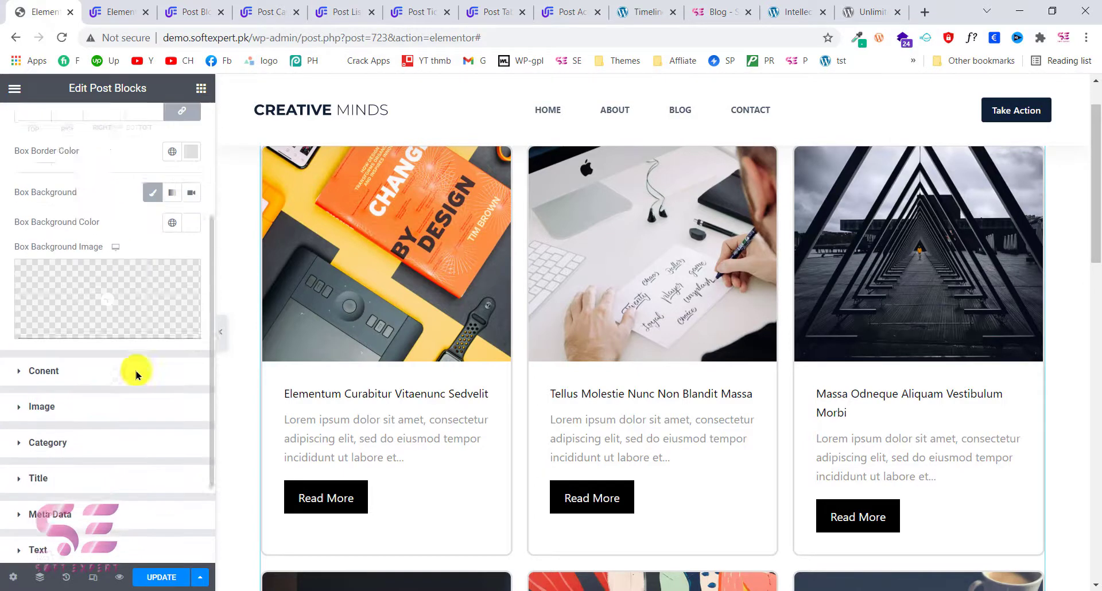
{"action": "scroll", "coordinate": [136, 374], "scroll_direction": "down", "scroll_amount": 1}
{"action": "scroll", "coordinate": [148, 346], "scroll_direction": "down", "scroll_amount": 1}
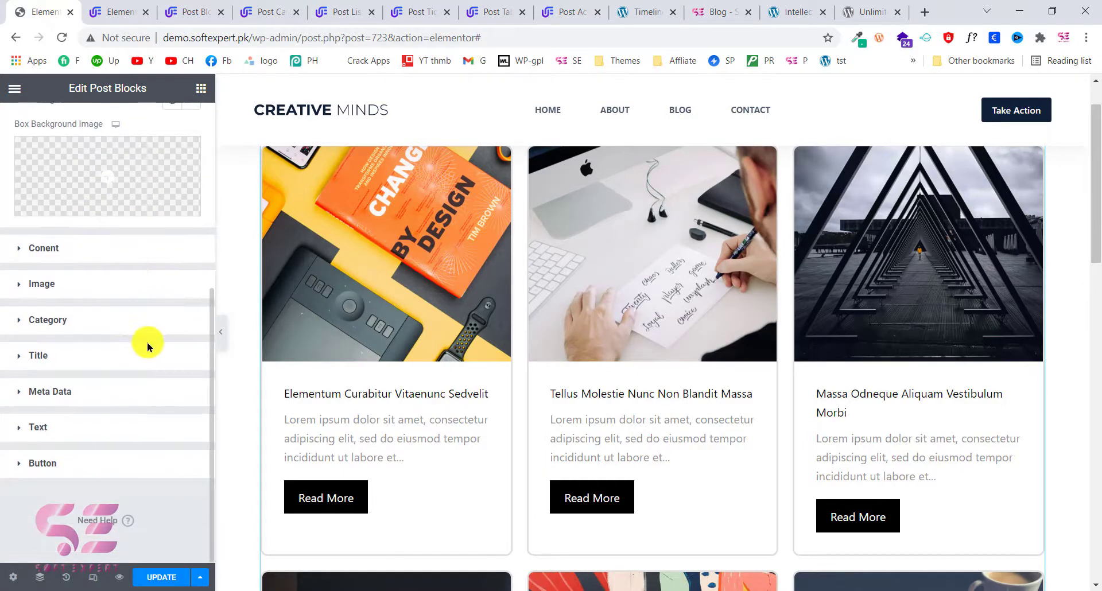
- Apply the global color Theme Color Palette 2 to the post titles in the Post Blocks grid
{"action": "left_click", "coordinate": [39, 252]}
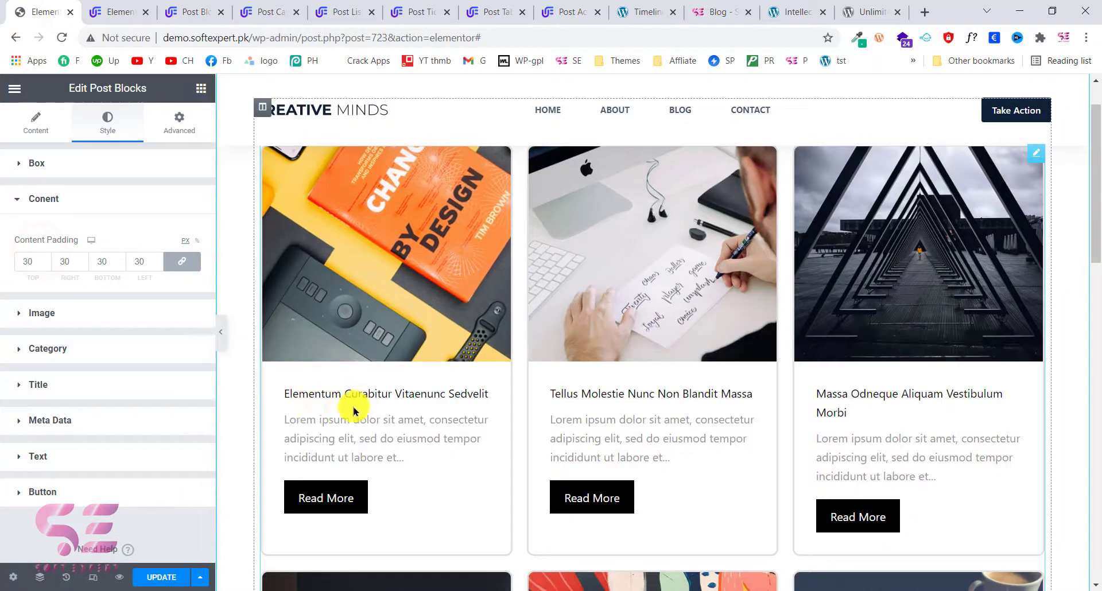
{"action": "left_click", "coordinate": [56, 314]}
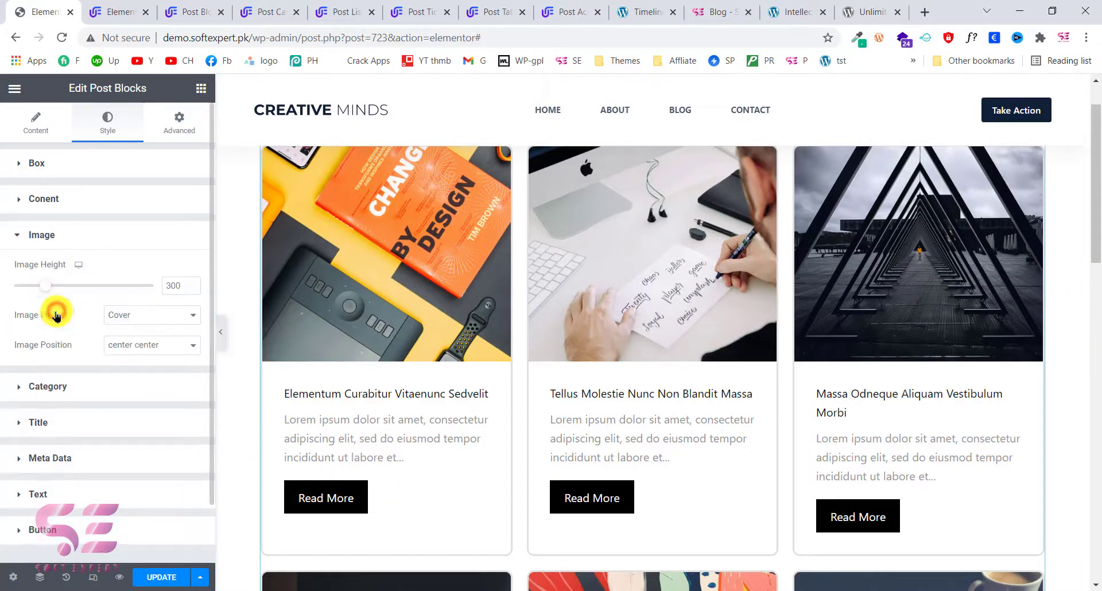
{"action": "left_click", "coordinate": [63, 419]}
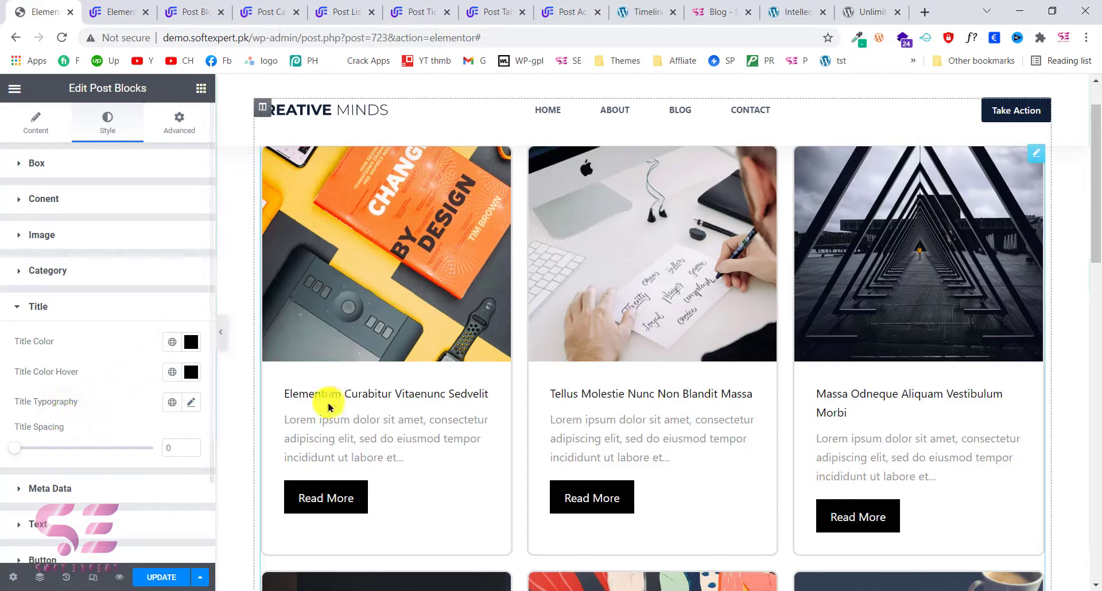
{"action": "left_click", "coordinate": [174, 344]}
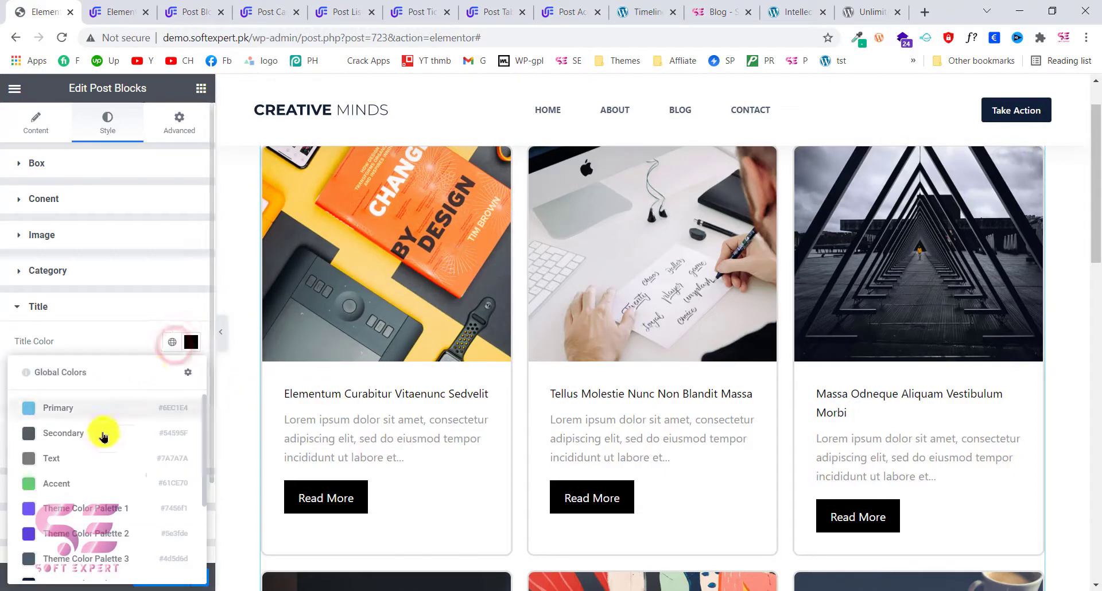
{"action": "left_click", "coordinate": [48, 539]}
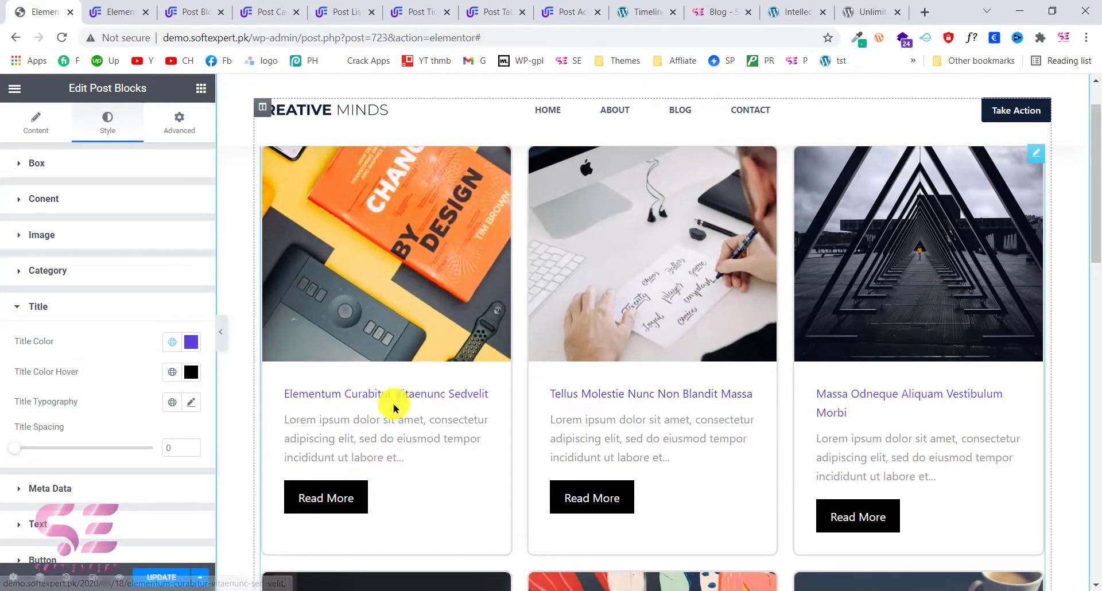
{"action": "scroll", "coordinate": [111, 381], "scroll_direction": "down", "scroll_amount": 2}
{"action": "scroll", "coordinate": [236, 374], "scroll_direction": "up", "scroll_amount": 1}
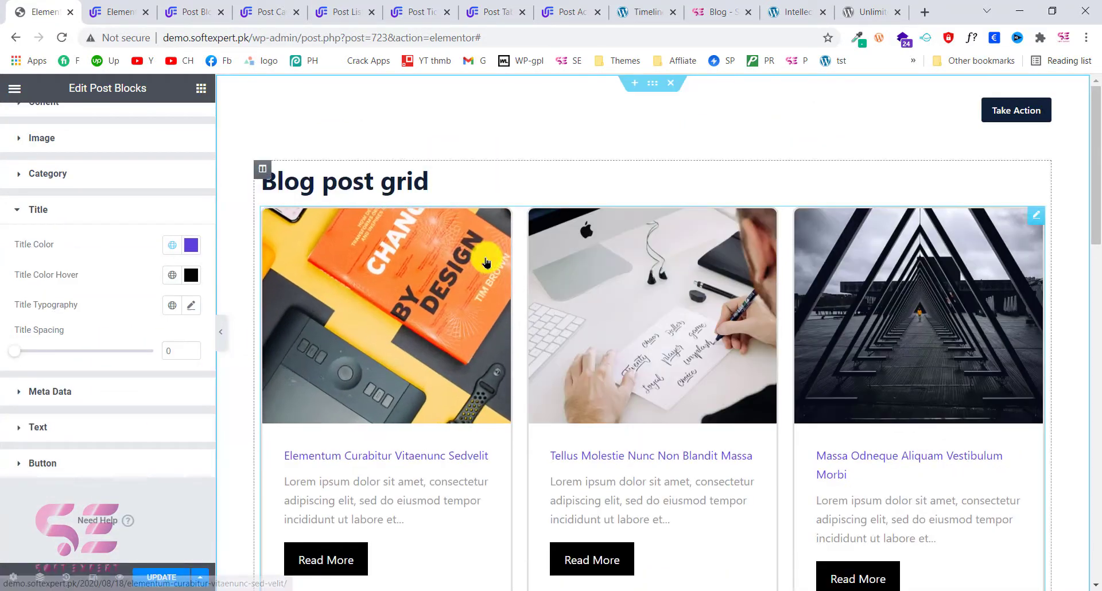
{"action": "scroll", "coordinate": [140, 321], "scroll_direction": "up", "scroll_amount": 2}
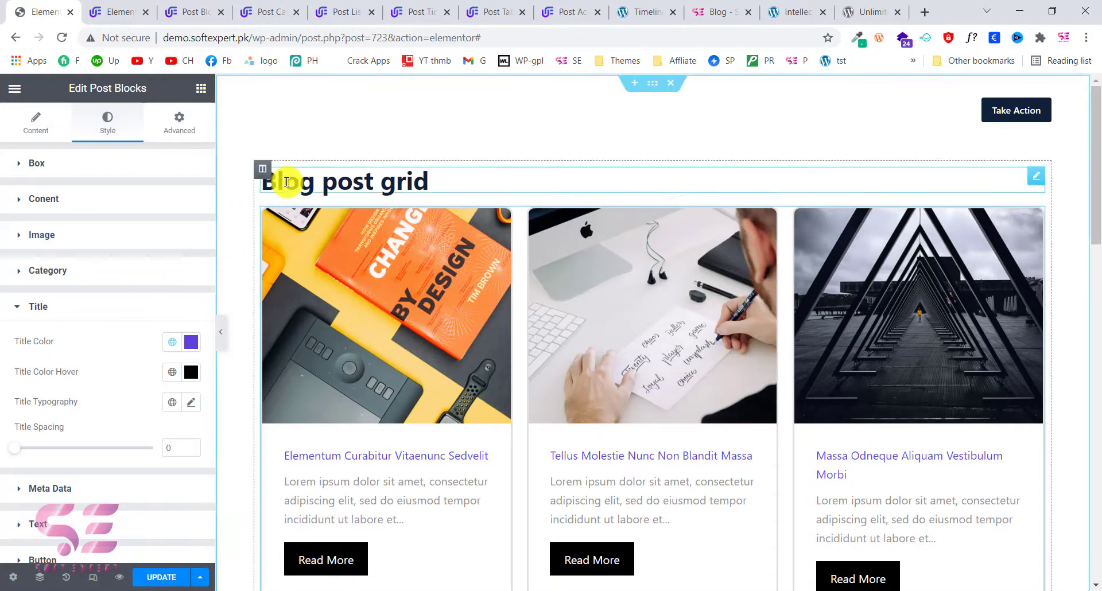
- Look at the Card Post Carousel demo page and the Post Widgets overview on the Unlimited Elements site, and return to the Elementor editor
{"action": "left_click", "coordinate": [265, 6]}
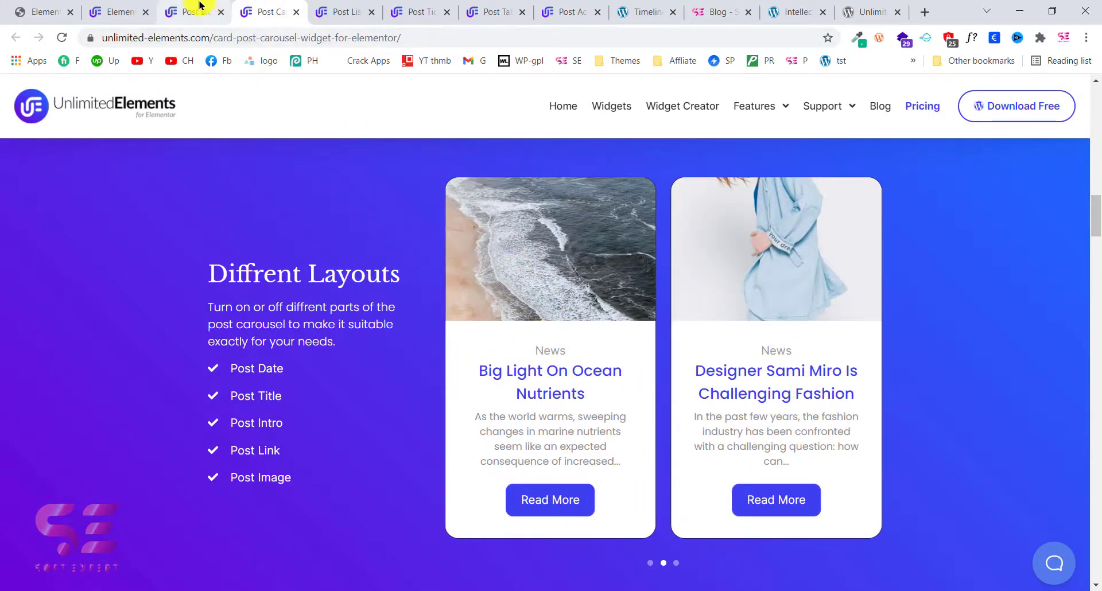
{"action": "left_click", "coordinate": [119, 8]}
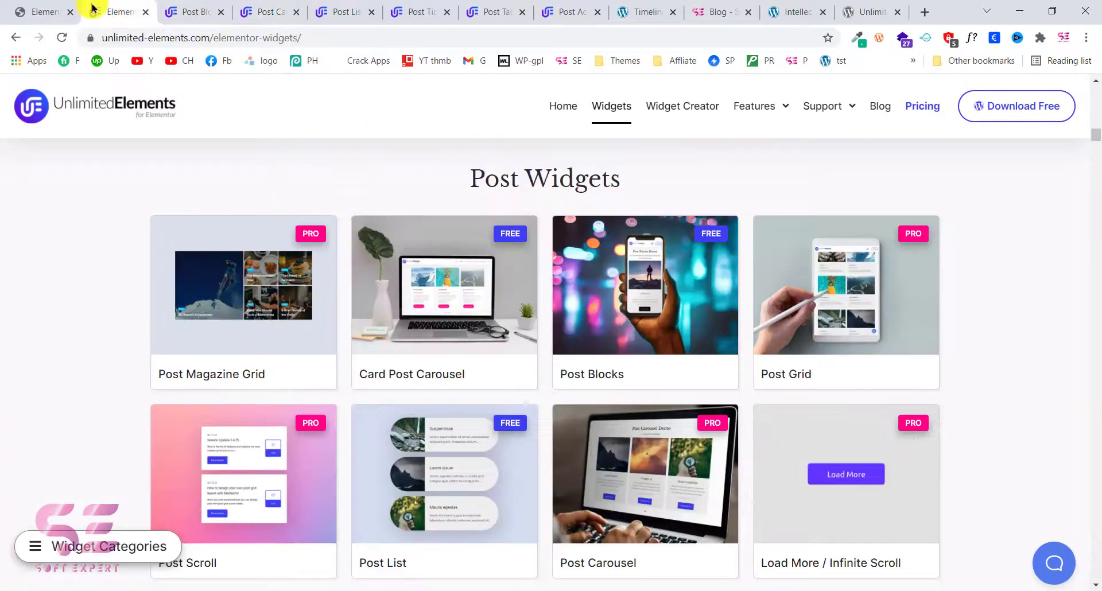
{"action": "left_click", "coordinate": [40, 12]}
- Copy the "Blog post grid" heading and paste it below the Post Blocks grid
{"action": "right_click", "coordinate": [316, 192]}
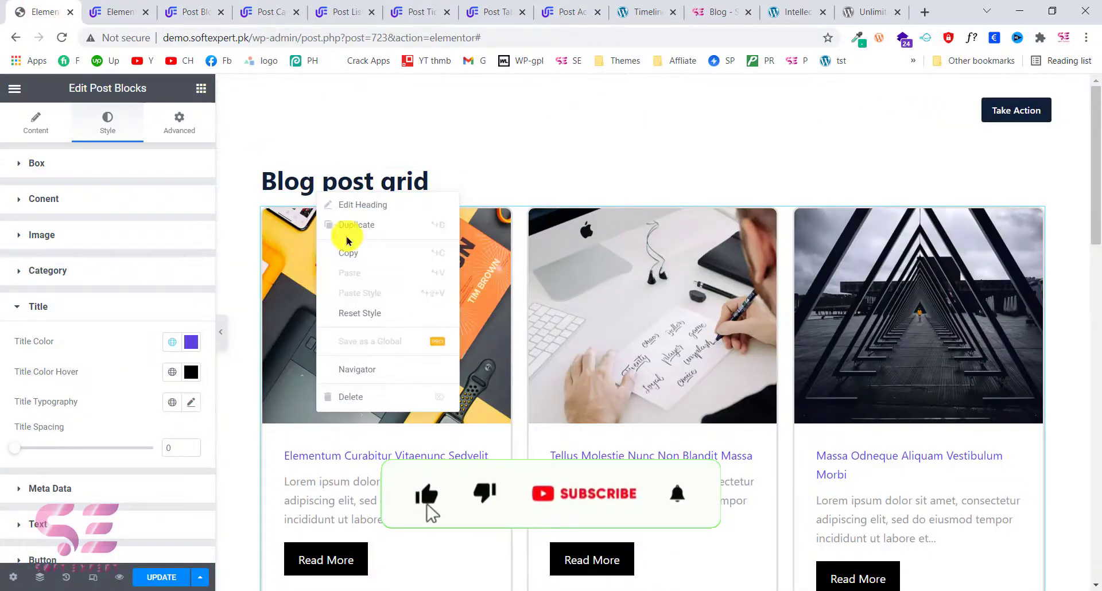
{"action": "left_click", "coordinate": [349, 252]}
{"action": "scroll", "coordinate": [347, 252], "scroll_direction": "down", "scroll_amount": 7}
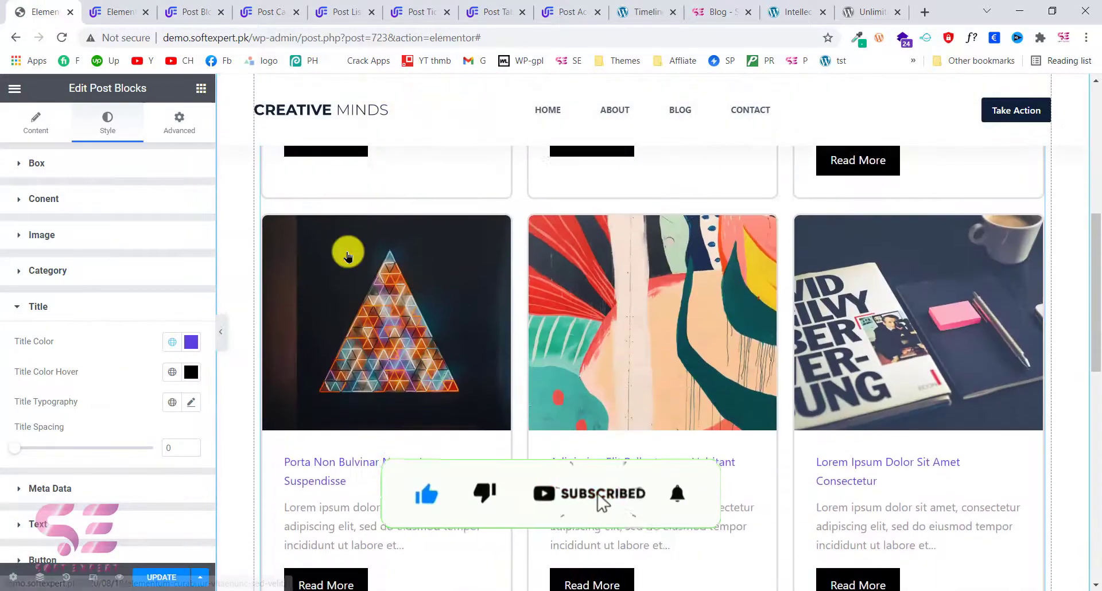
{"action": "scroll", "coordinate": [350, 254], "scroll_direction": "down", "scroll_amount": 3}
{"action": "right_click", "coordinate": [395, 299]}
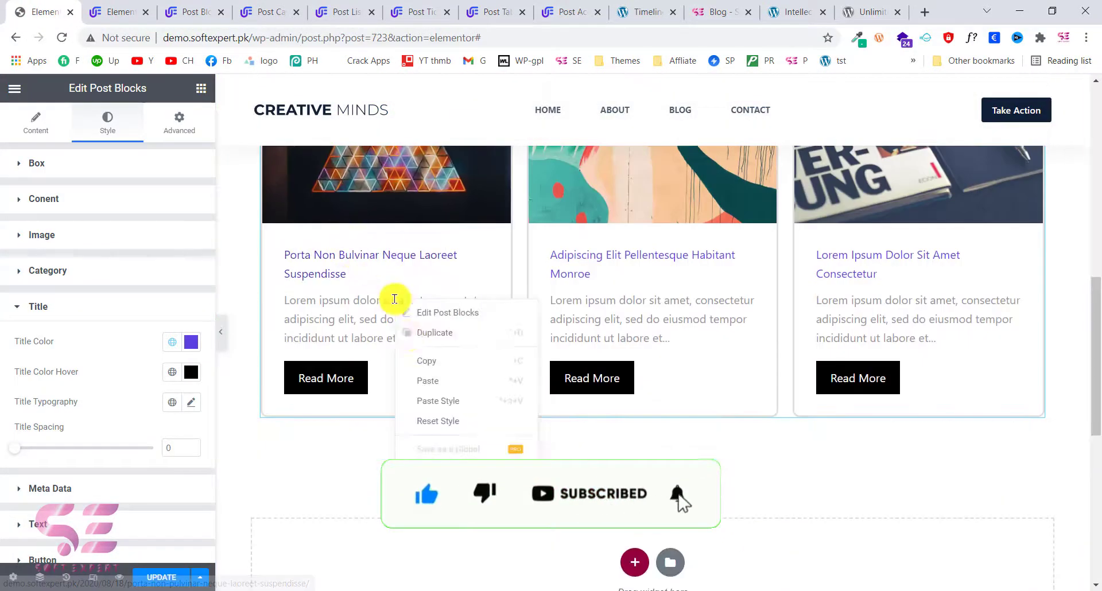
{"action": "left_click", "coordinate": [418, 380]}
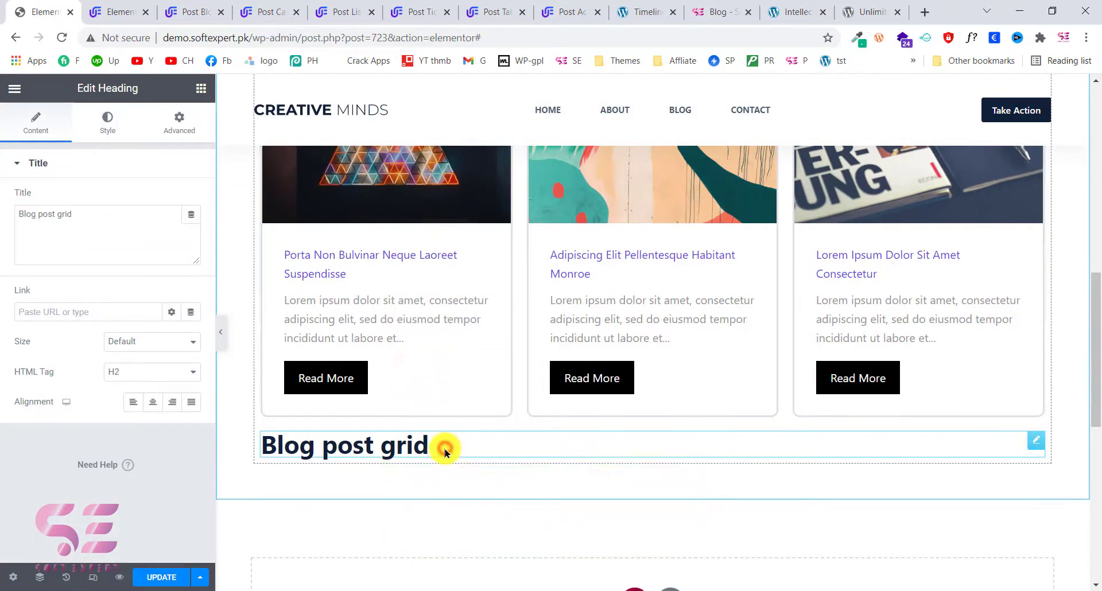
- Change the text of the pasted heading to "Blog post carousel"
{"action": "double_click", "coordinate": [445, 447]}
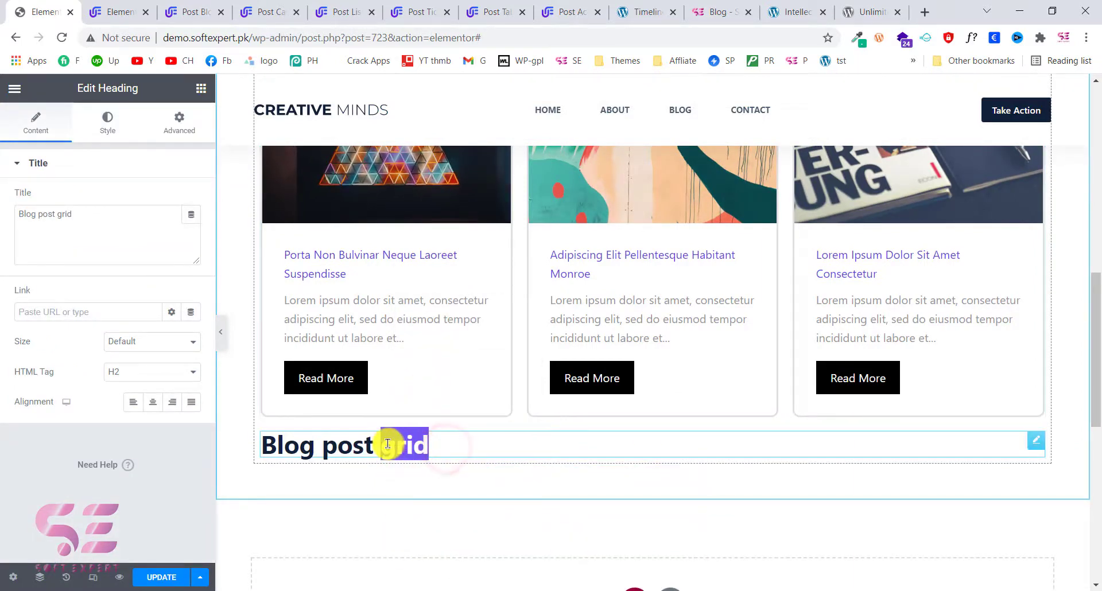
{"action": "type", "text": "cra"}
{"action": "key", "text": "BackSpace"}
{"action": "key", "text": "BackSpace"}
{"action": "type", "text": "arousel"}
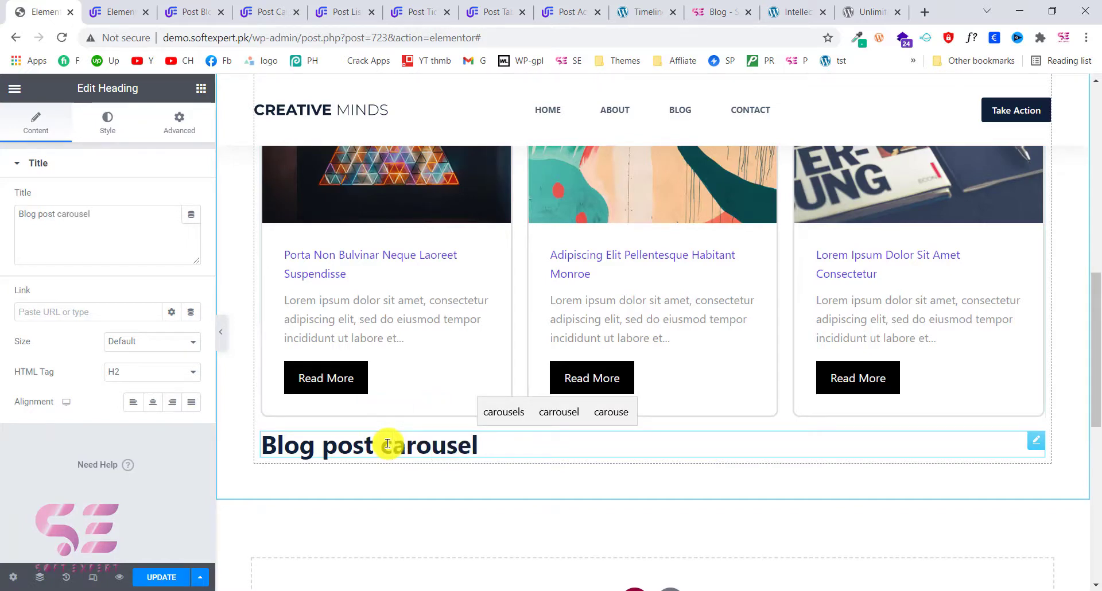
{"action": "left_click", "coordinate": [395, 487]}
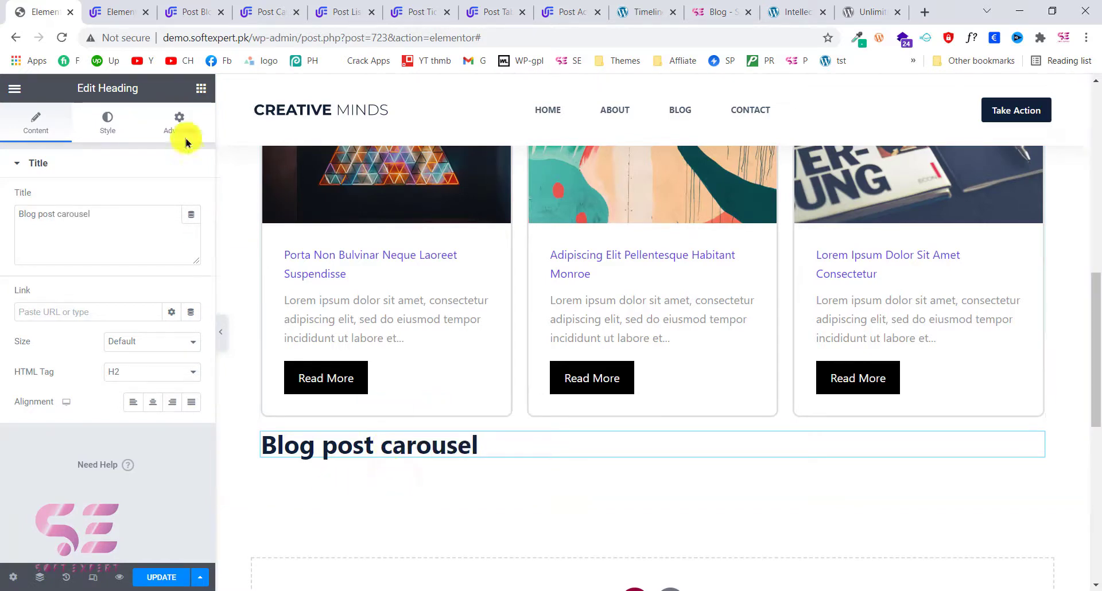
- Unlink the margin values of the "Blog post carousel" heading and set its top margin to 50 px
{"action": "left_click", "coordinate": [178, 117]}
{"action": "left_click", "coordinate": [182, 215]}
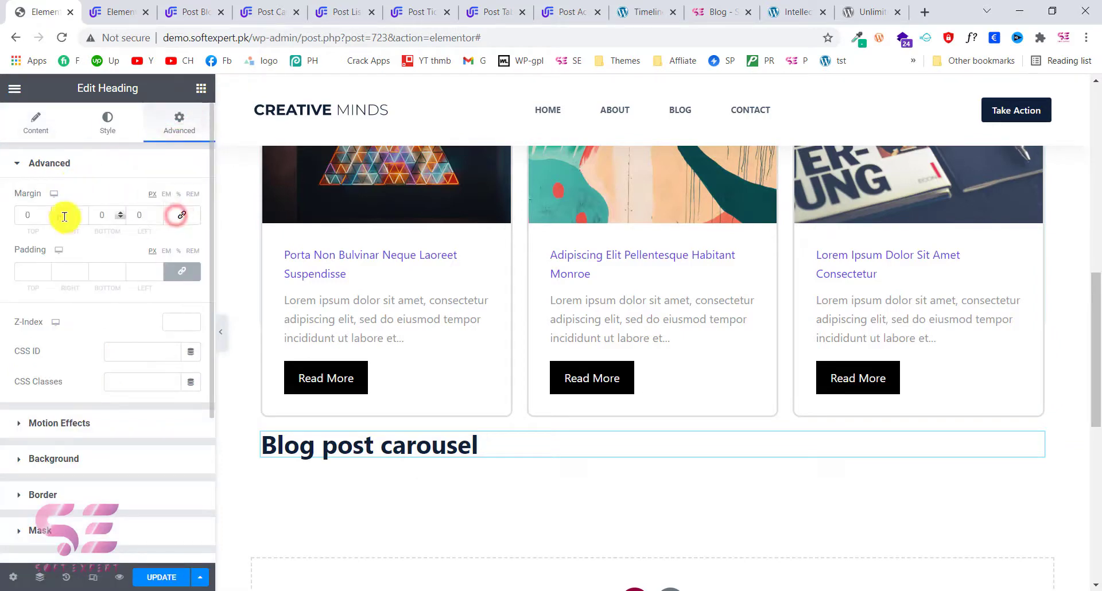
{"action": "type", "text": "50"}
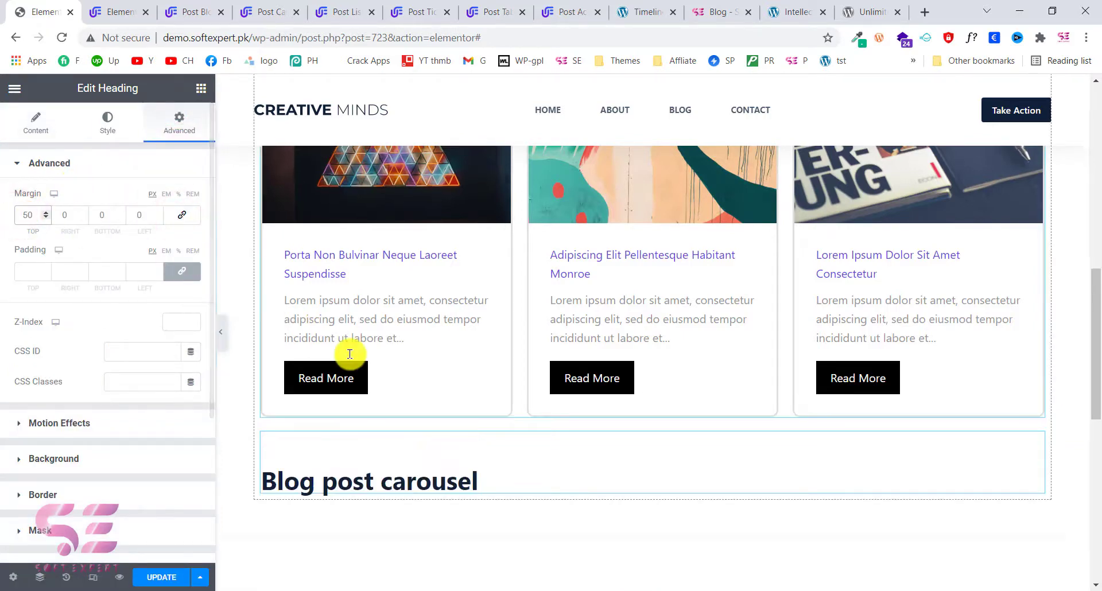
- Search the widgets for "post" and place the Card Post Carousel widget under the "Blog post carousel" heading
{"action": "scroll", "coordinate": [351, 352], "scroll_direction": "down", "scroll_amount": 3}
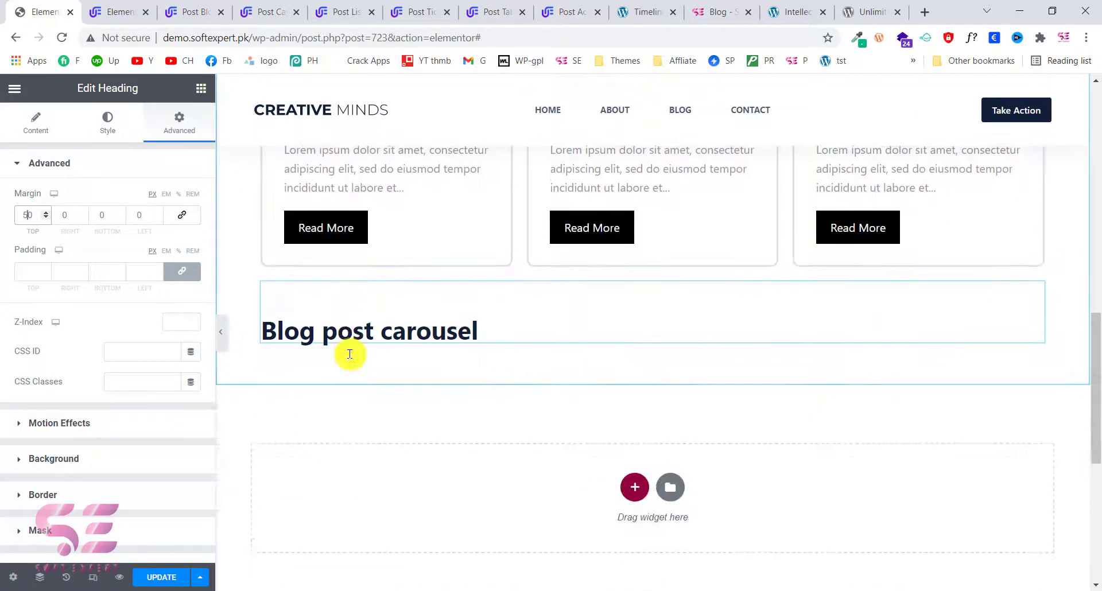
{"action": "left_click", "coordinate": [200, 90]}
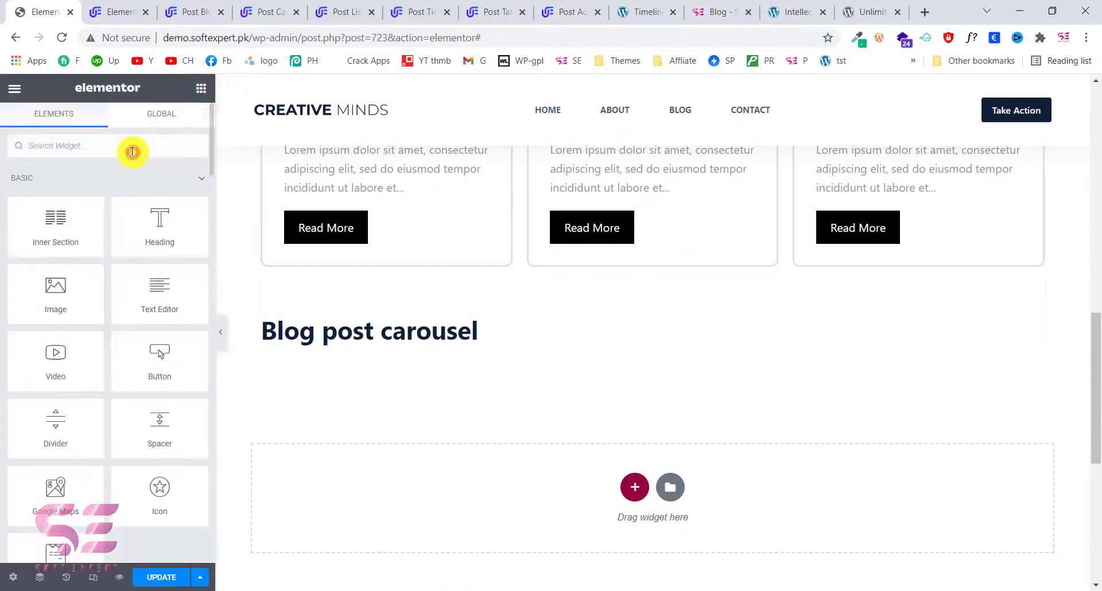
{"action": "left_click", "coordinate": [132, 152]}
{"action": "type", "text": "post"}
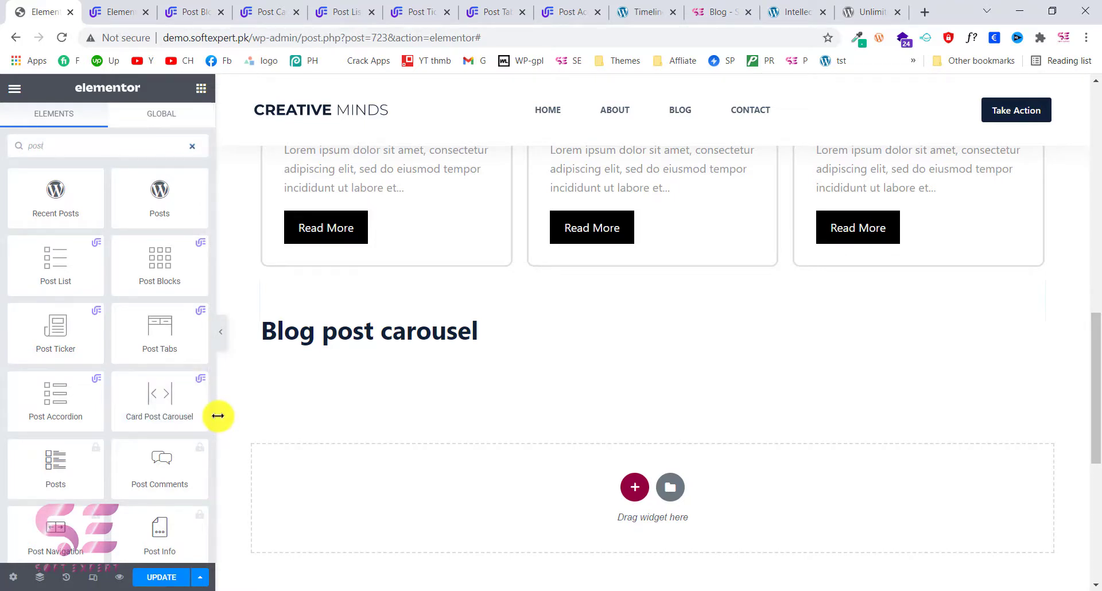
{"action": "left_click_drag", "start_coordinate": [147, 398], "coordinate": [369, 345]}
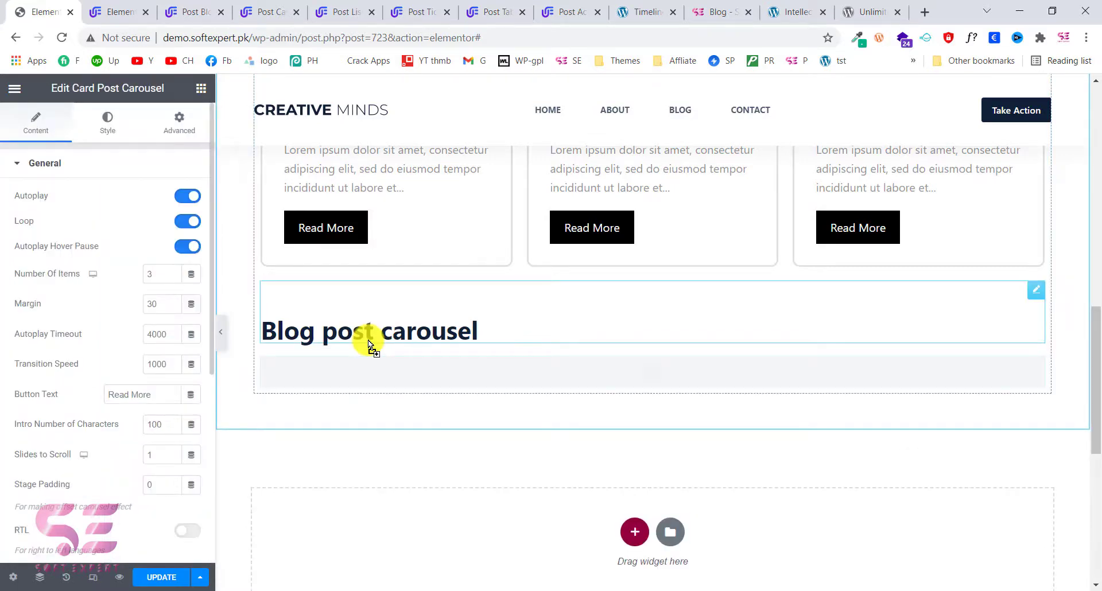
- Test the Card Post Carousel by advancing its slides with the navigation arrow and the navigation dots
{"action": "scroll", "coordinate": [460, 373], "scroll_direction": "down", "scroll_amount": 4}
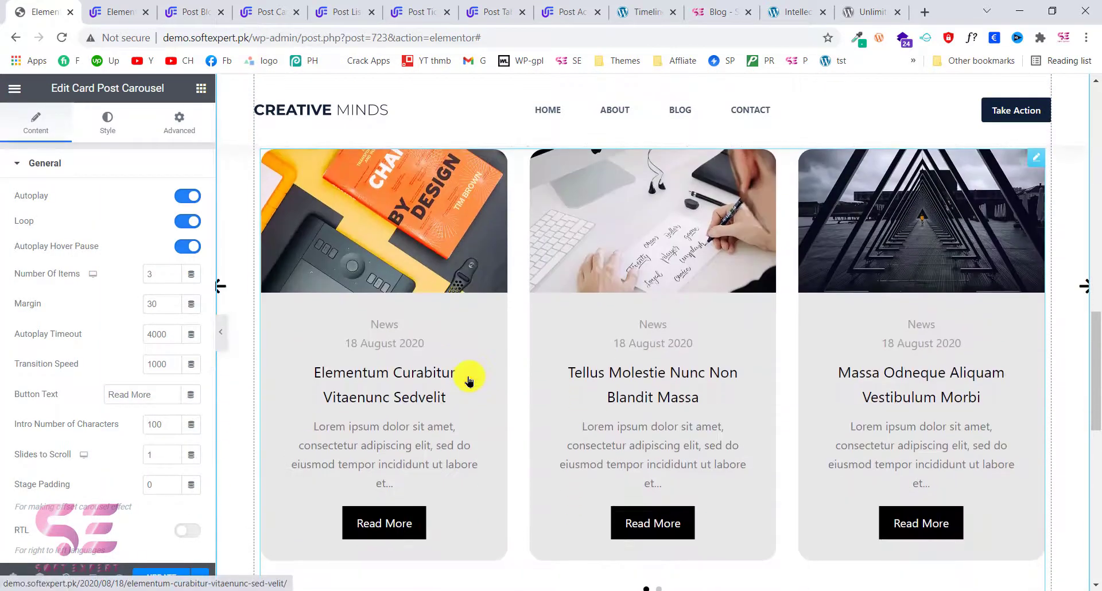
{"action": "scroll", "coordinate": [468, 381], "scroll_direction": "down", "scroll_amount": 1}
{"action": "scroll", "coordinate": [512, 350], "scroll_direction": "up", "scroll_amount": 1}
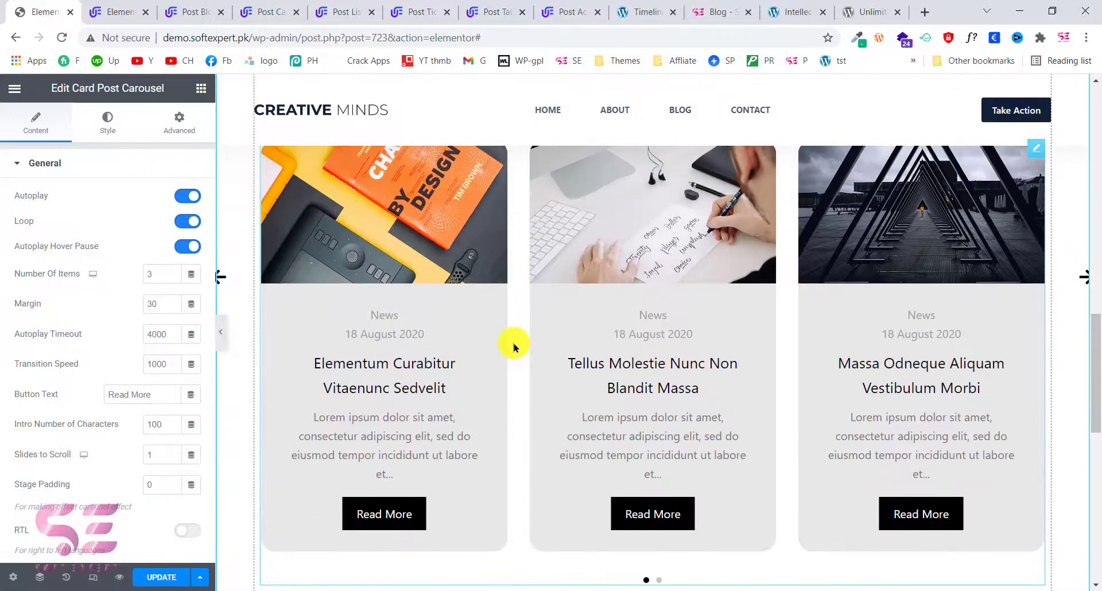
{"action": "left_click", "coordinate": [1077, 280]}
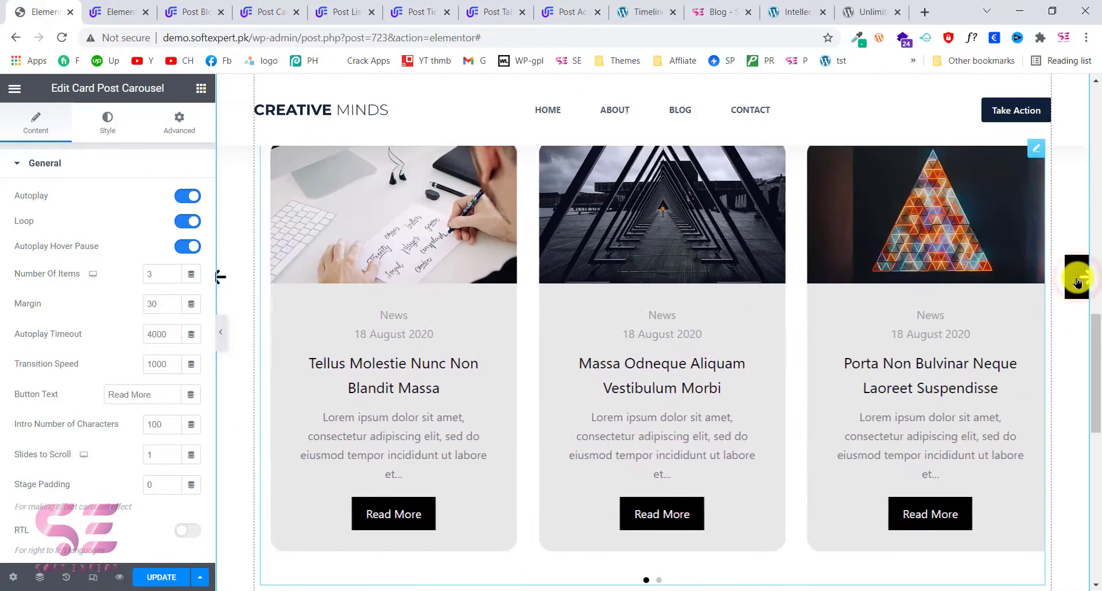
{"action": "left_click", "coordinate": [1077, 280]}
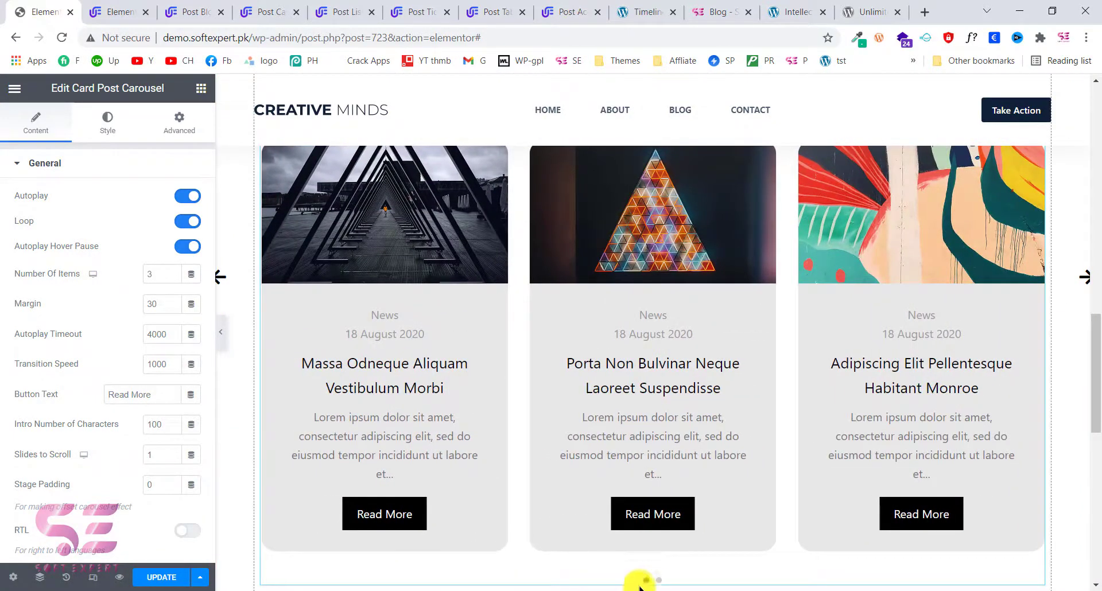
{"action": "left_click", "coordinate": [658, 580]}
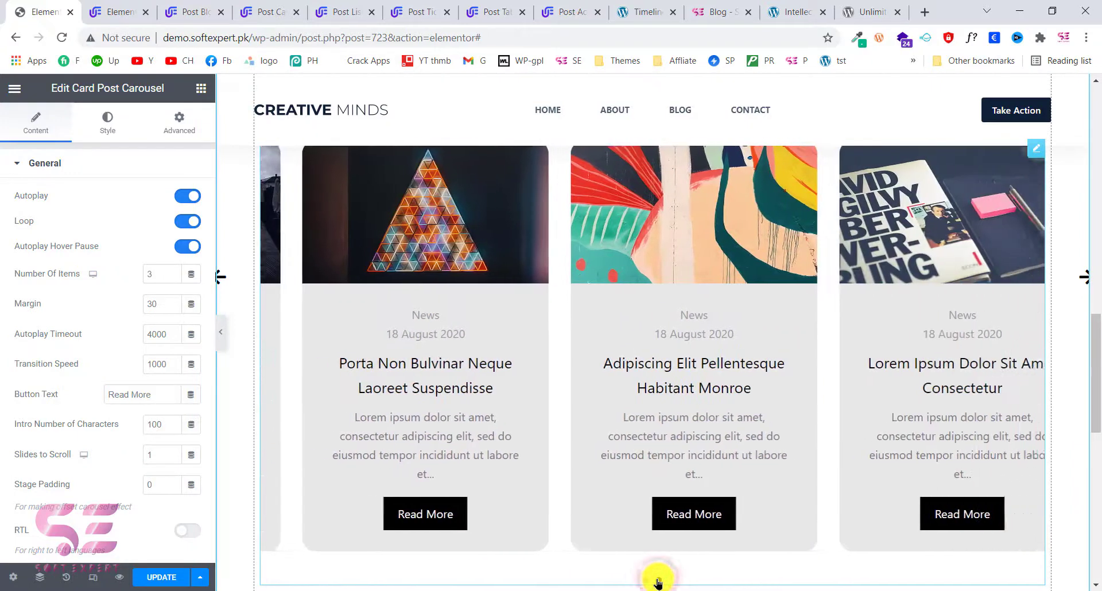
{"action": "left_click", "coordinate": [1084, 278]}
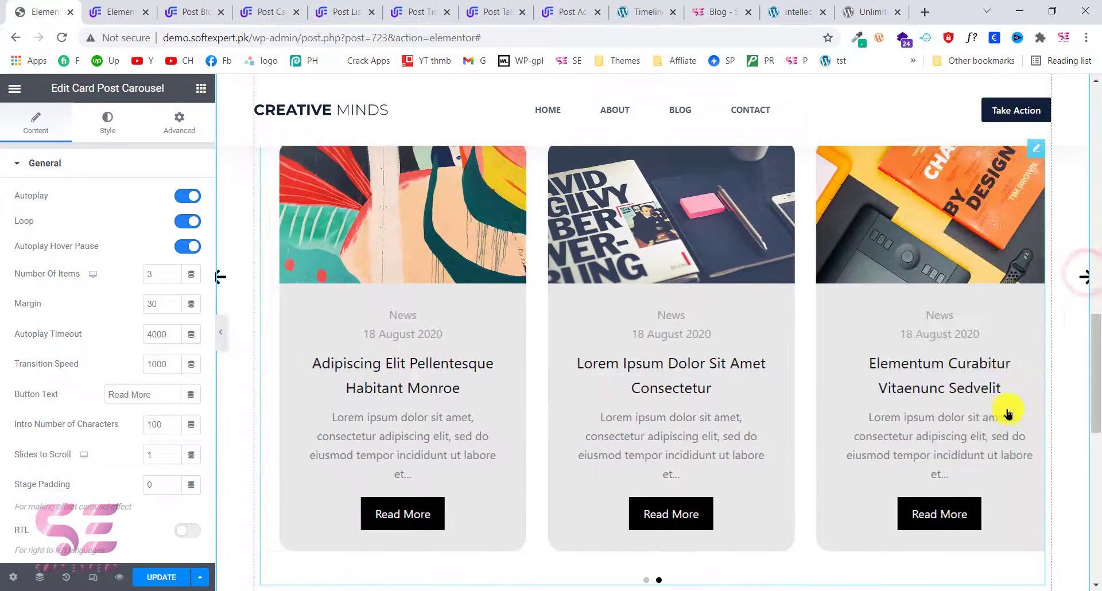
{"action": "scroll", "coordinate": [1008, 412], "scroll_direction": "down", "scroll_amount": 1}
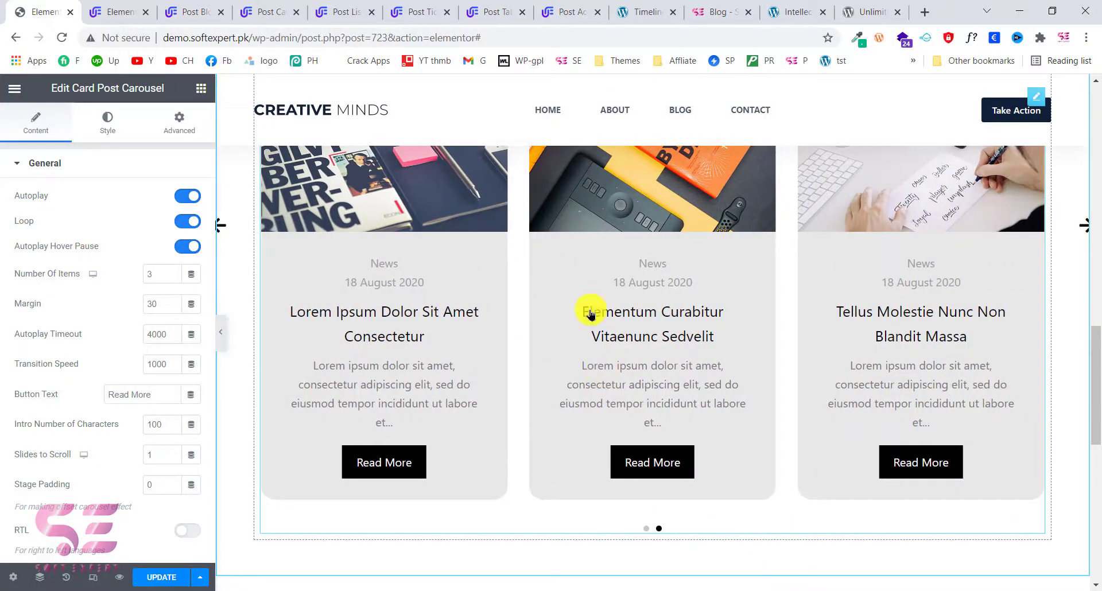
- Review the Card Post Carousel's style categories and examine the carousel's appearance on the page
{"action": "scroll", "coordinate": [568, 295], "scroll_direction": "up", "scroll_amount": 1}
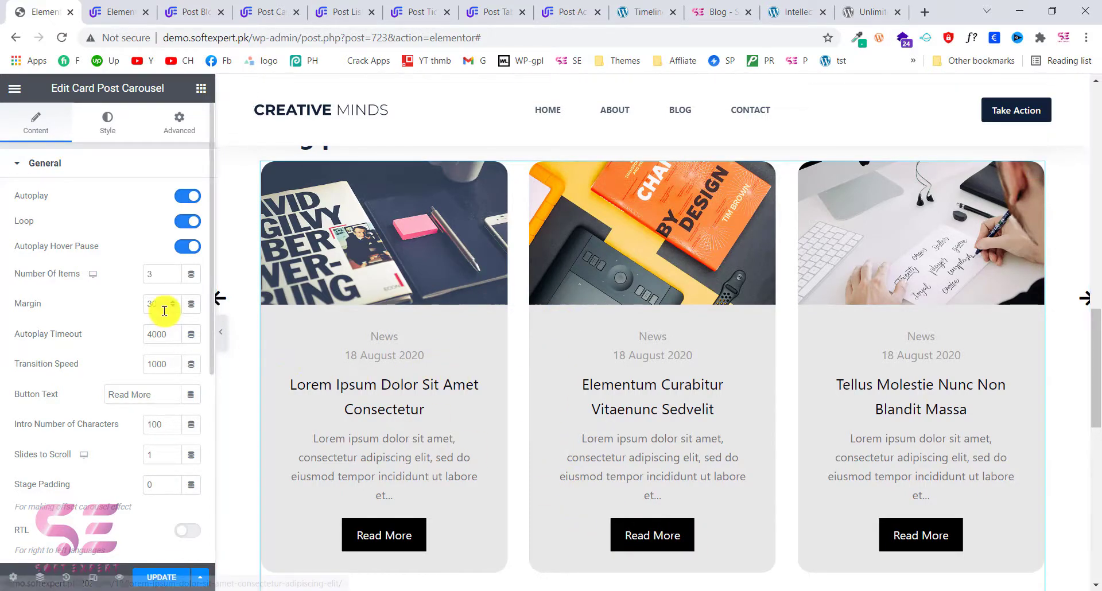
{"action": "left_click", "coordinate": [104, 127]}
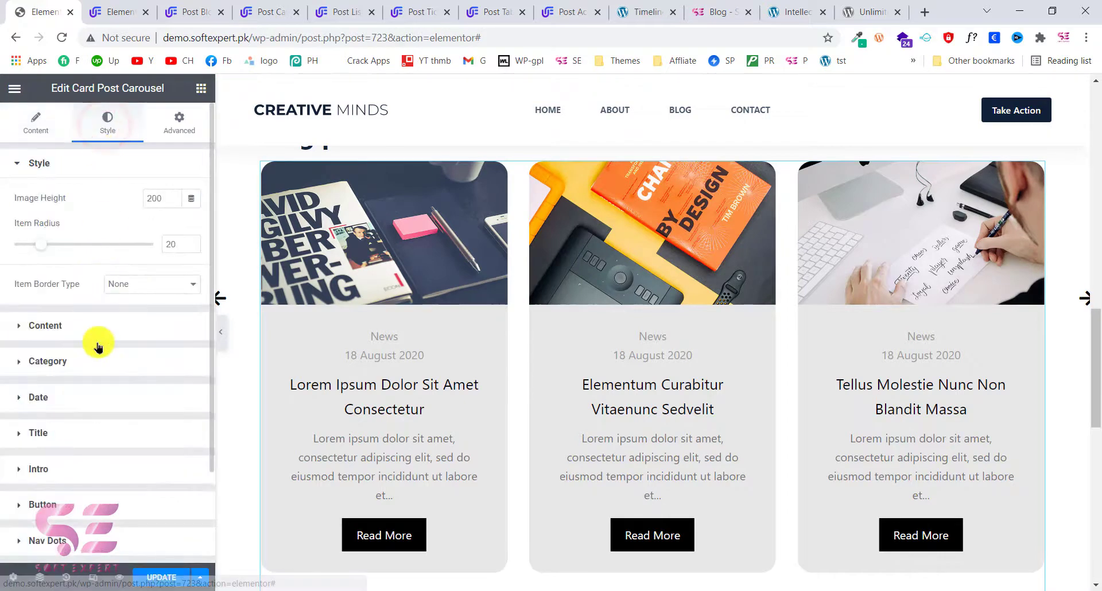
{"action": "scroll", "coordinate": [96, 345], "scroll_direction": "down", "scroll_amount": 2}
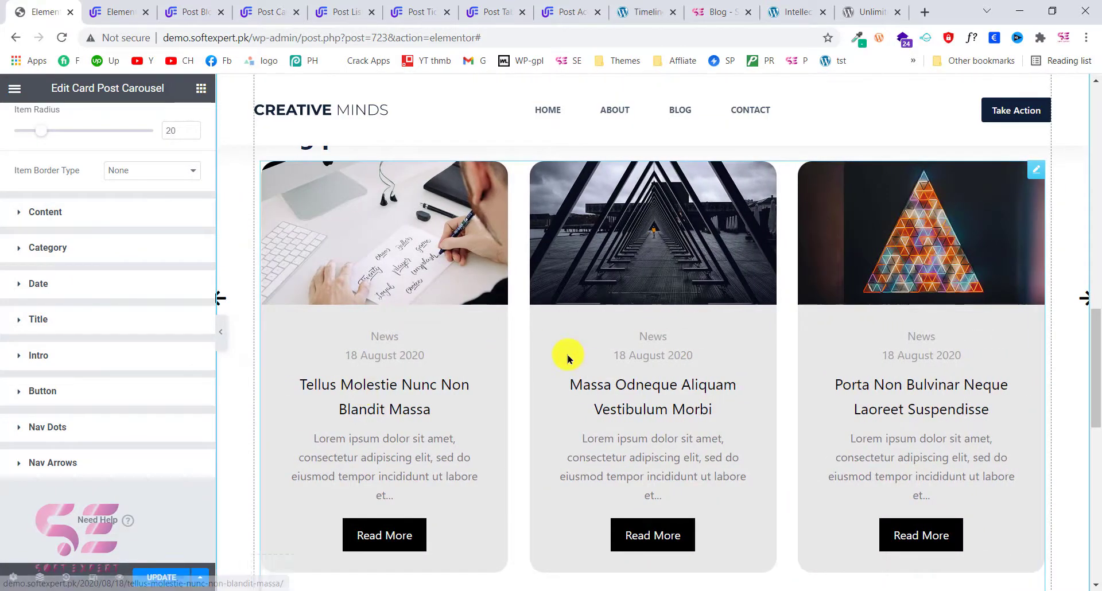
{"action": "scroll", "coordinate": [567, 357], "scroll_direction": "down", "scroll_amount": 3}
{"action": "scroll", "coordinate": [567, 357], "scroll_direction": "down", "scroll_amount": 3}
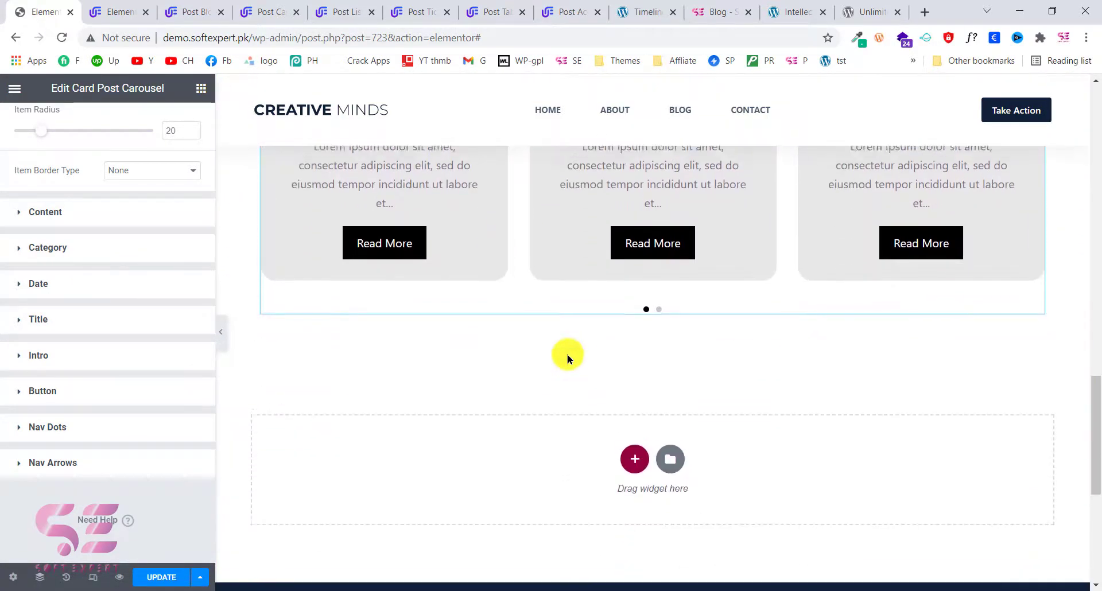
{"action": "scroll", "coordinate": [566, 357], "scroll_direction": "up", "scroll_amount": 5}
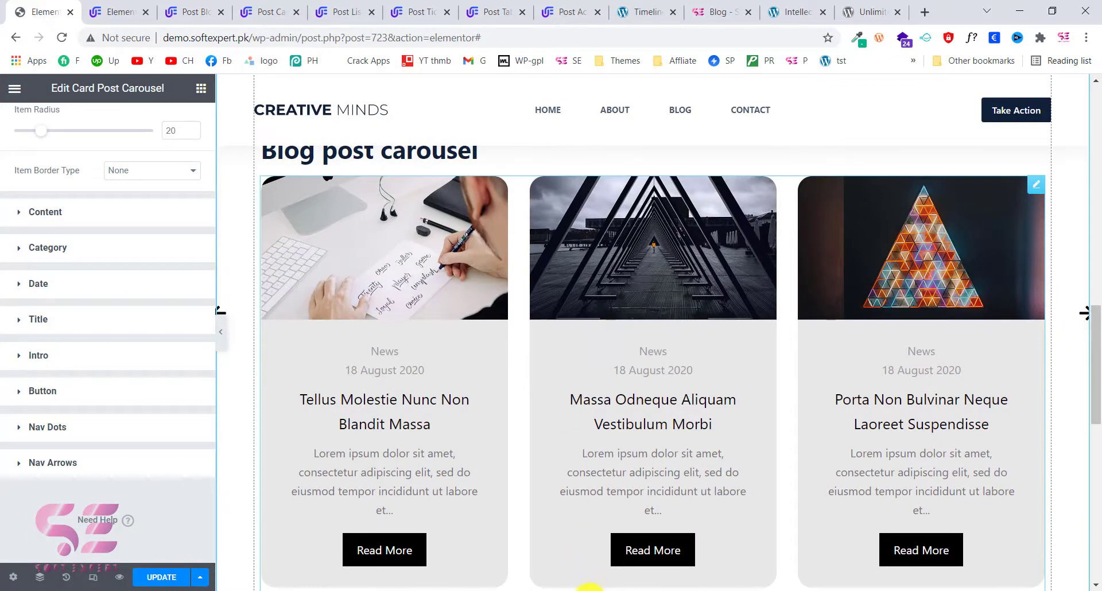
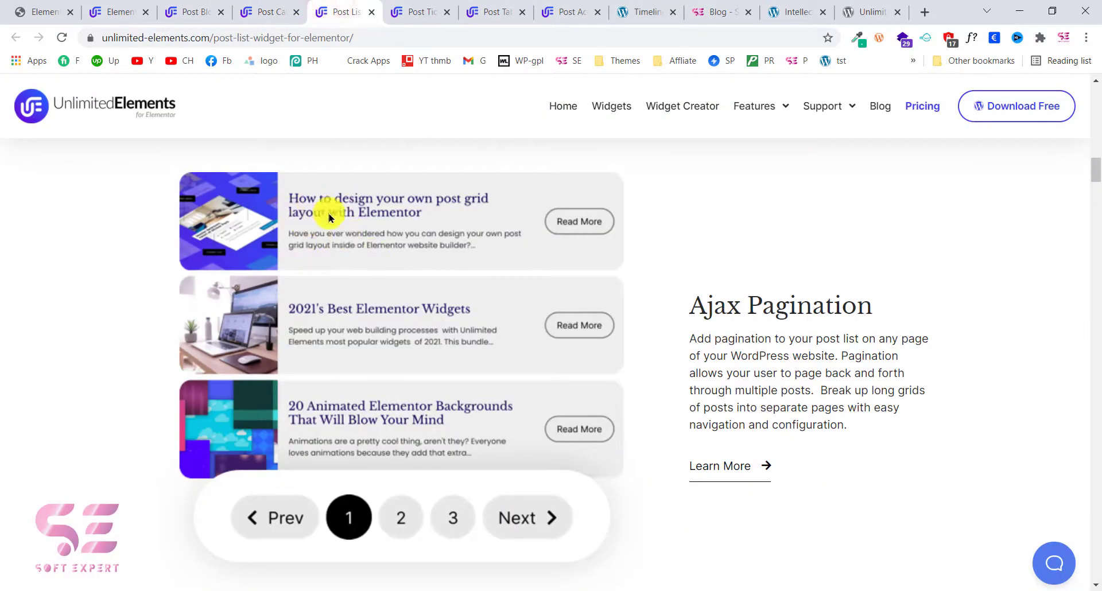
- Back in the Elementor editor, paste a copy of the "Blog post carousel" heading below the carousel and change its text to "Blog post list"
{"action": "left_click", "coordinate": [38, 5]}
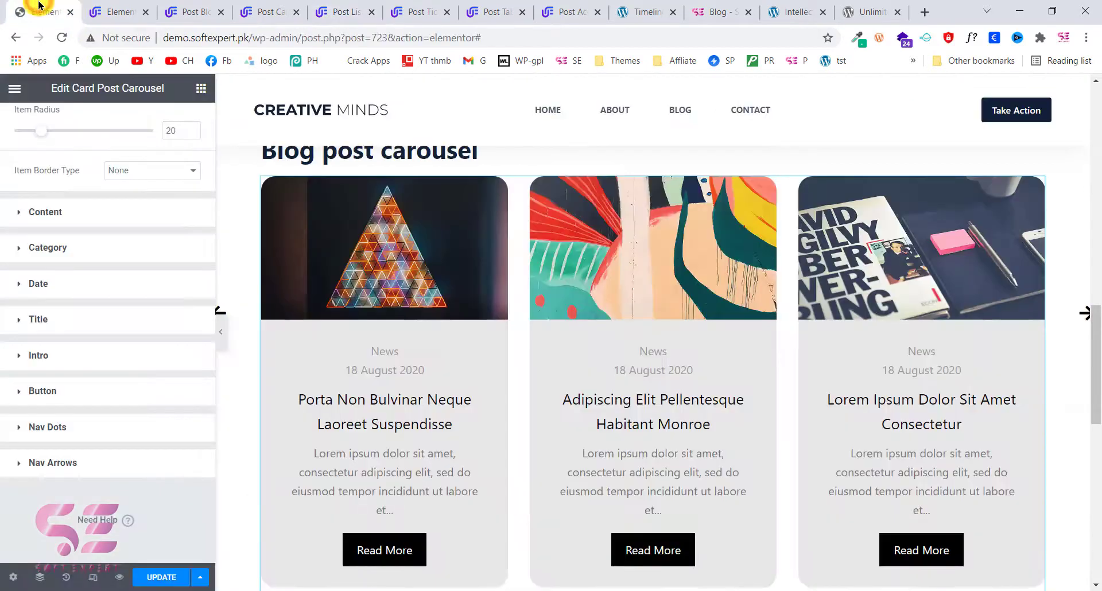
{"action": "scroll", "coordinate": [423, 339], "scroll_direction": "up", "scroll_amount": 1}
{"action": "right_click", "coordinate": [386, 226]}
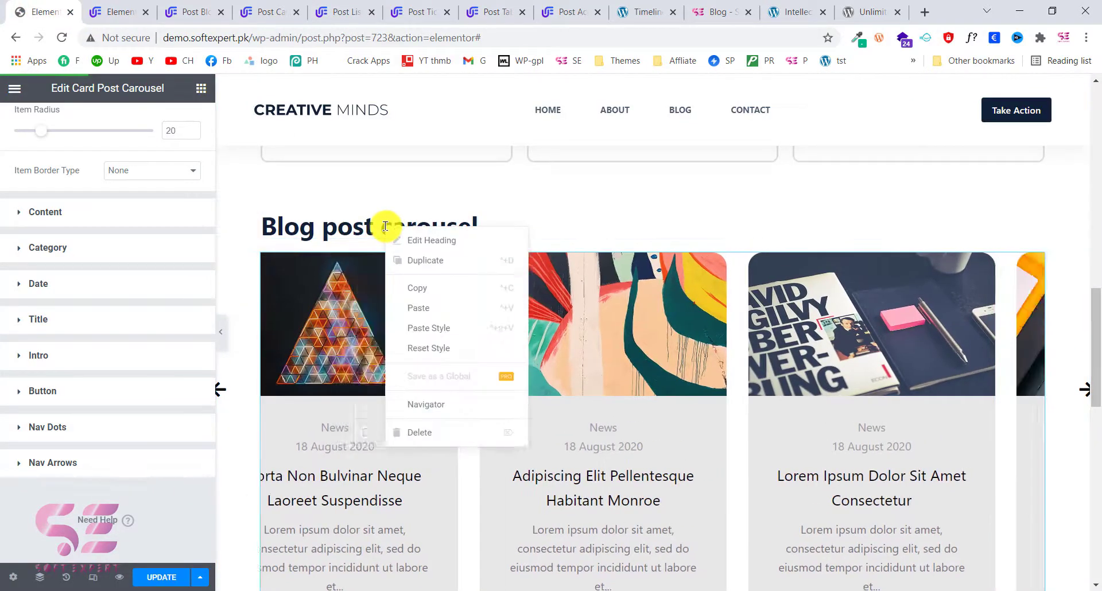
{"action": "scroll", "coordinate": [406, 288], "scroll_direction": "down", "scroll_amount": 5}
{"action": "scroll", "coordinate": [408, 293], "scroll_direction": "down", "scroll_amount": 1}
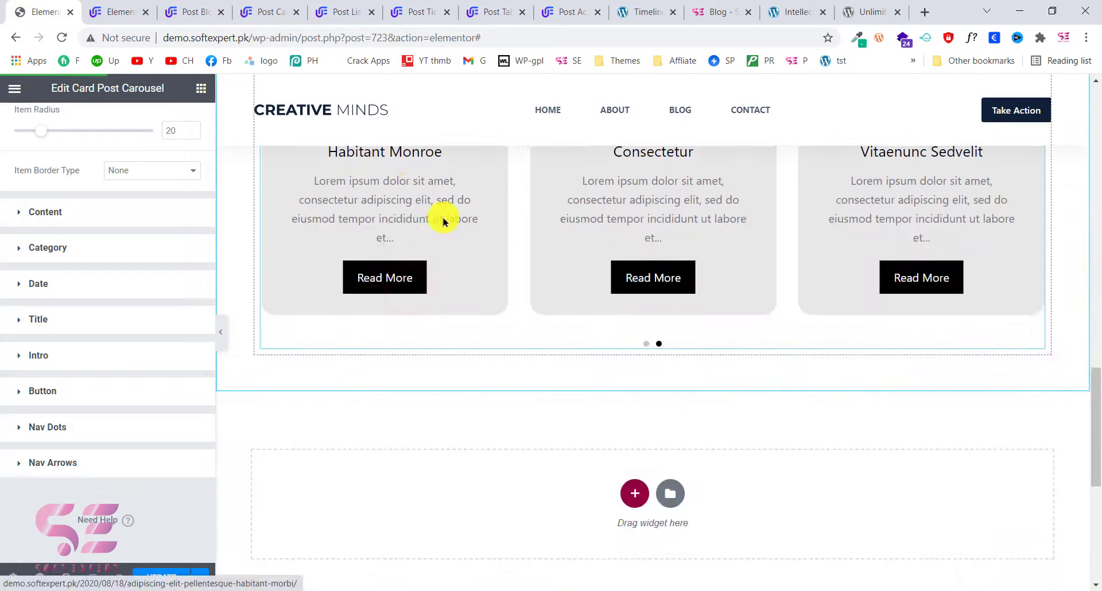
{"action": "right_click", "coordinate": [443, 221]}
{"action": "left_click", "coordinate": [471, 307]}
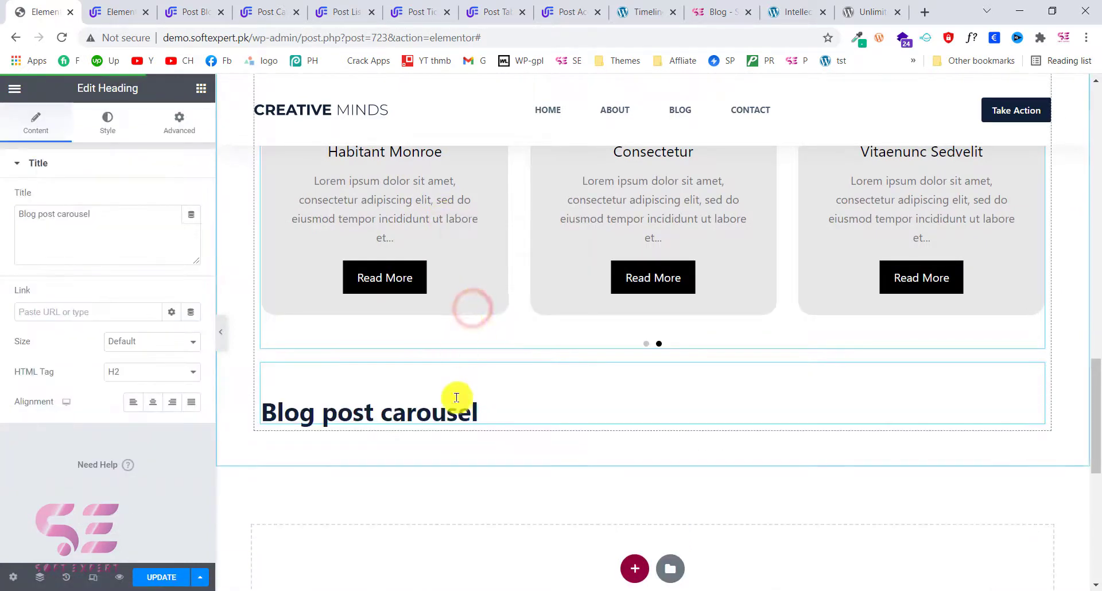
{"action": "left_click_drag", "start_coordinate": [484, 411], "coordinate": [390, 412]}
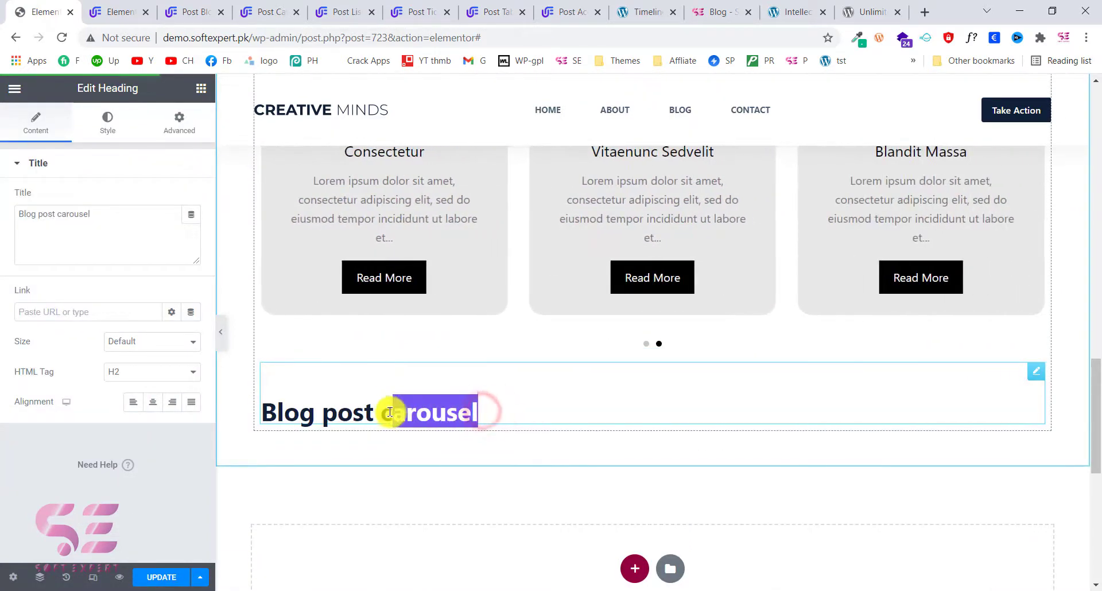
{"action": "type", "text": "list"}
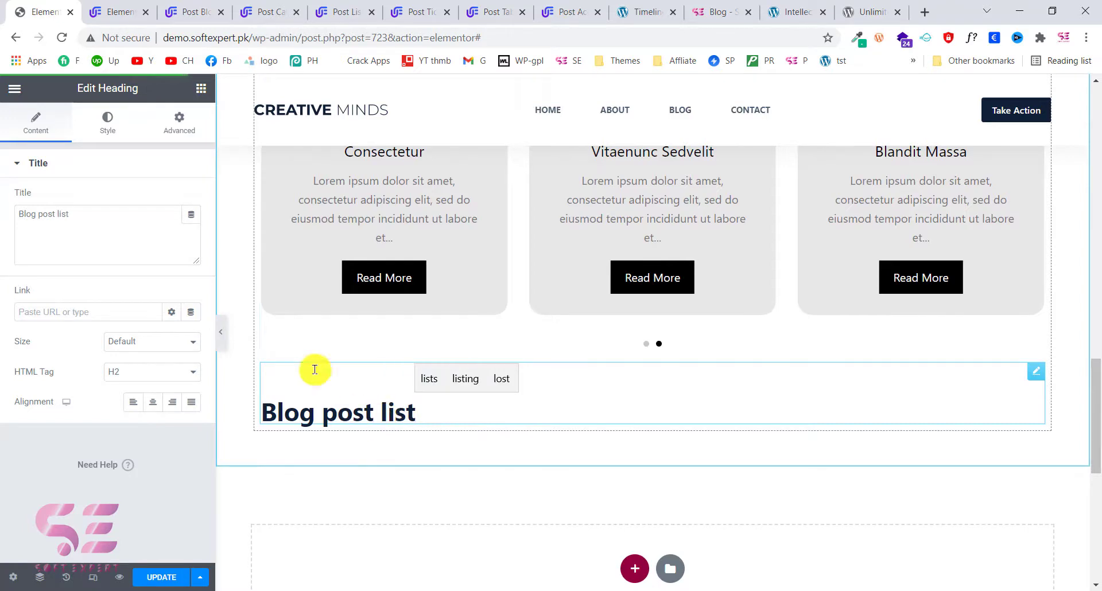
- Search the widgets for "list" and place the Post List widget under the "Blog post list" heading
{"action": "left_click", "coordinate": [201, 87]}
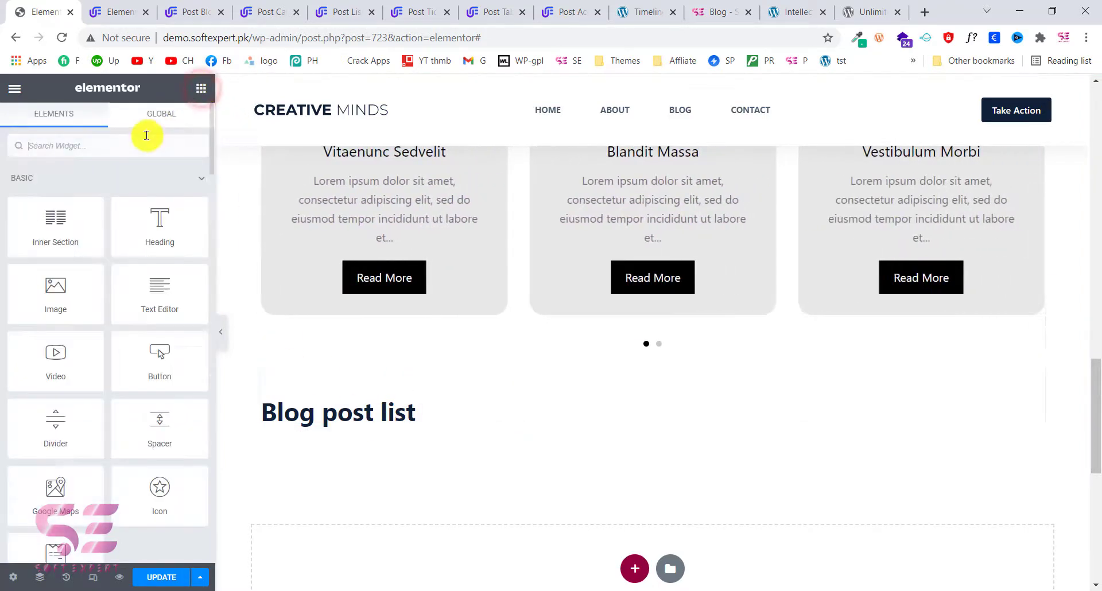
{"action": "left_click", "coordinate": [146, 135]}
{"action": "type", "text": "list"}
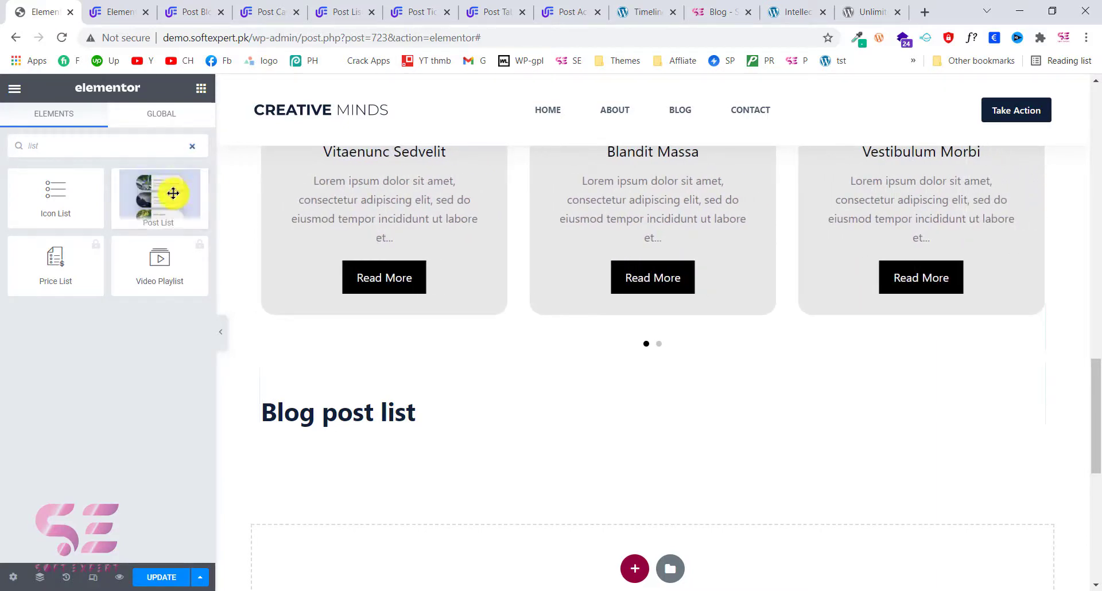
{"action": "left_click_drag", "start_coordinate": [152, 192], "coordinate": [333, 421]}
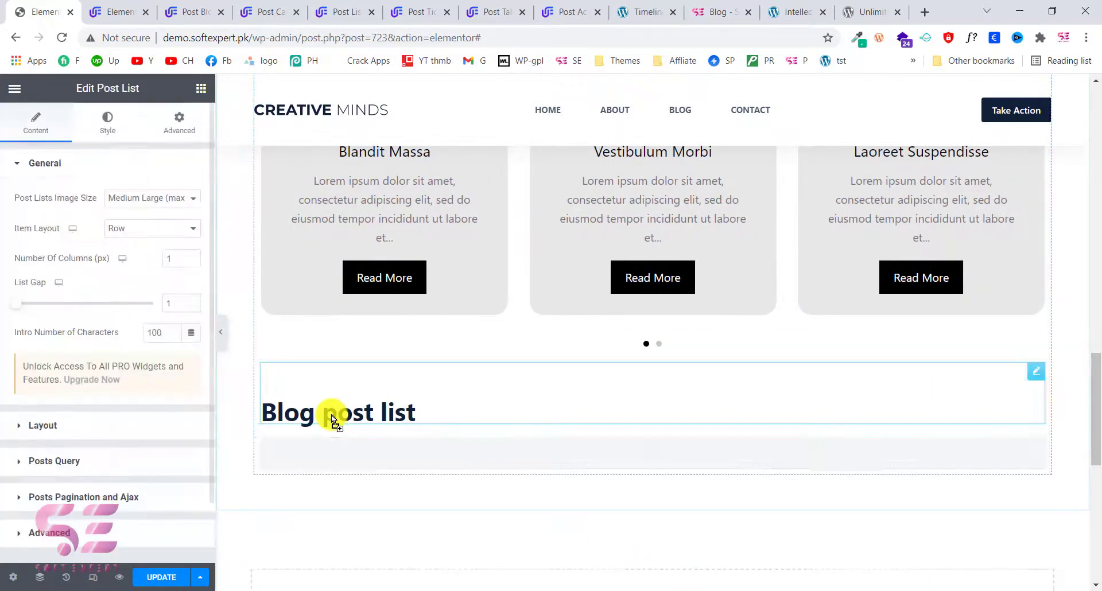
{"action": "scroll", "coordinate": [333, 421], "scroll_direction": "down", "scroll_amount": 2}
{"action": "scroll", "coordinate": [366, 413], "scroll_direction": "down", "scroll_amount": 1}
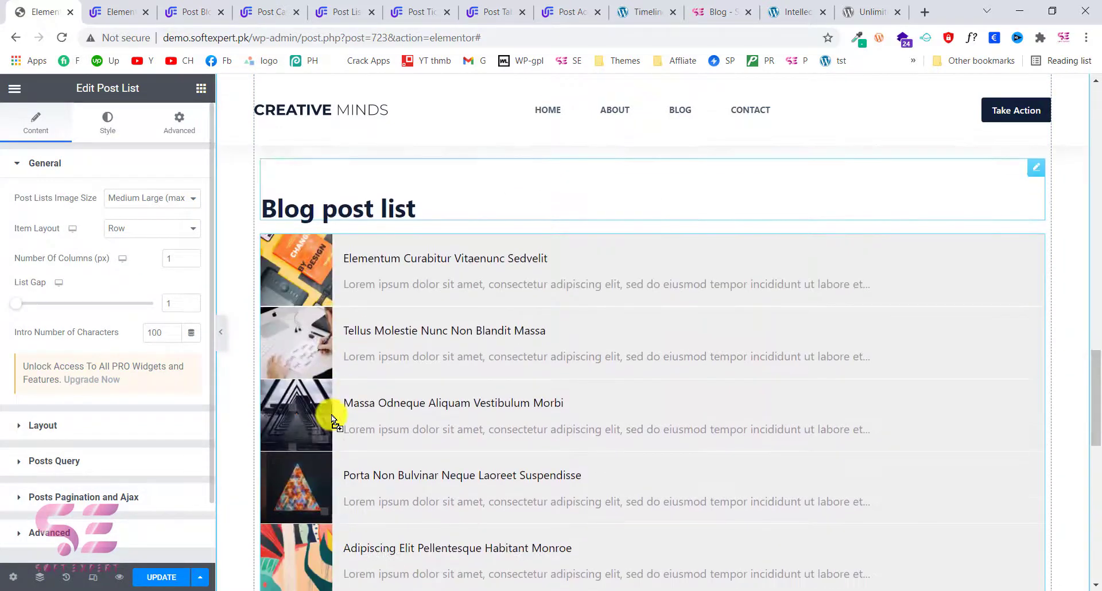
{"action": "scroll", "coordinate": [382, 426], "scroll_direction": "down", "scroll_amount": 3}
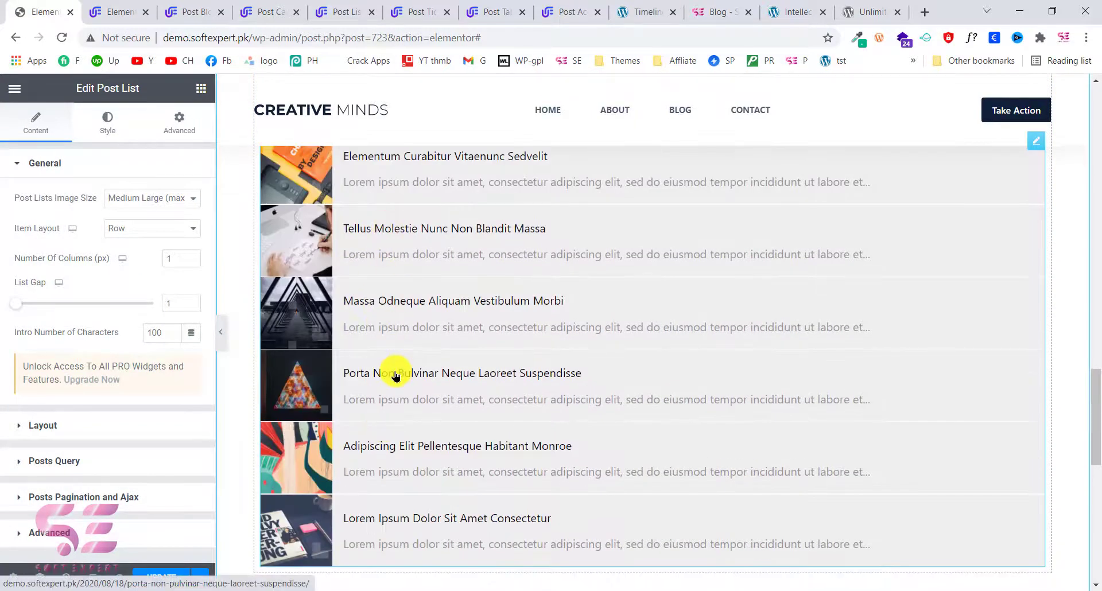
{"action": "scroll", "coordinate": [393, 370], "scroll_direction": "up", "scroll_amount": 1}
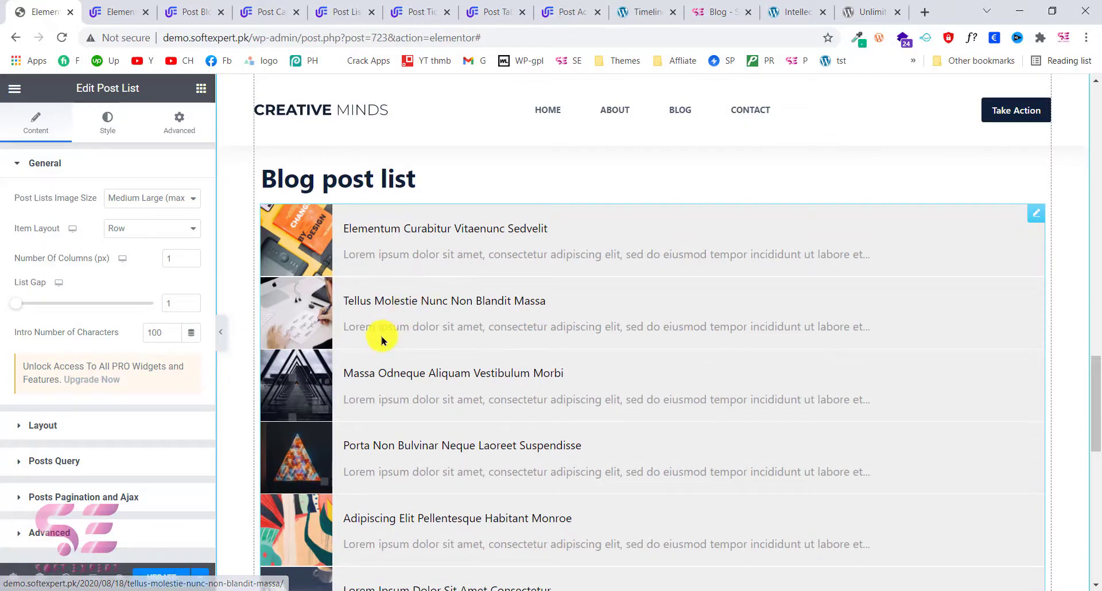
- Set the Post List's list gap to 20
{"action": "left_click", "coordinate": [165, 299]}
{"action": "type", "text": "20"}
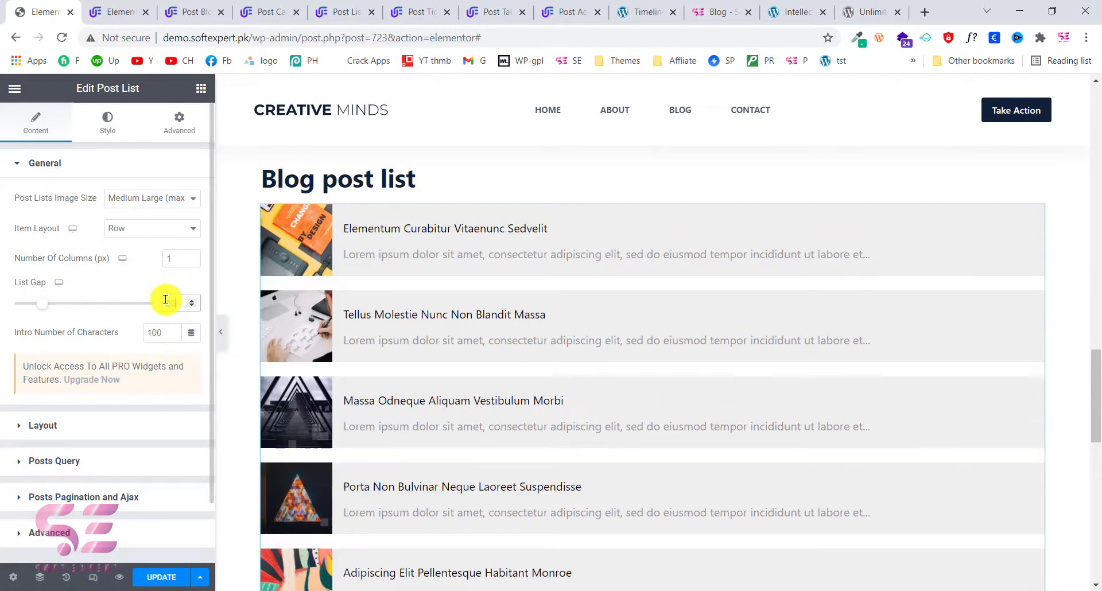
{"action": "scroll", "coordinate": [551, 350], "scroll_direction": "down", "scroll_amount": 2}
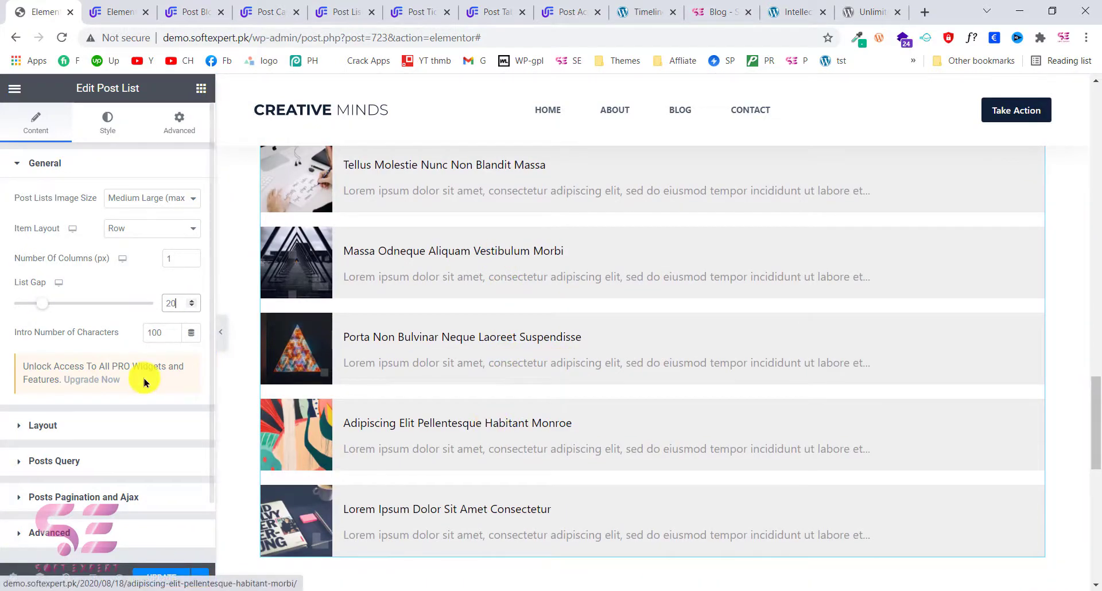
{"action": "scroll", "coordinate": [81, 442], "scroll_direction": "down", "scroll_amount": 1}
{"action": "scroll", "coordinate": [80, 443], "scroll_direction": "up", "scroll_amount": 1}
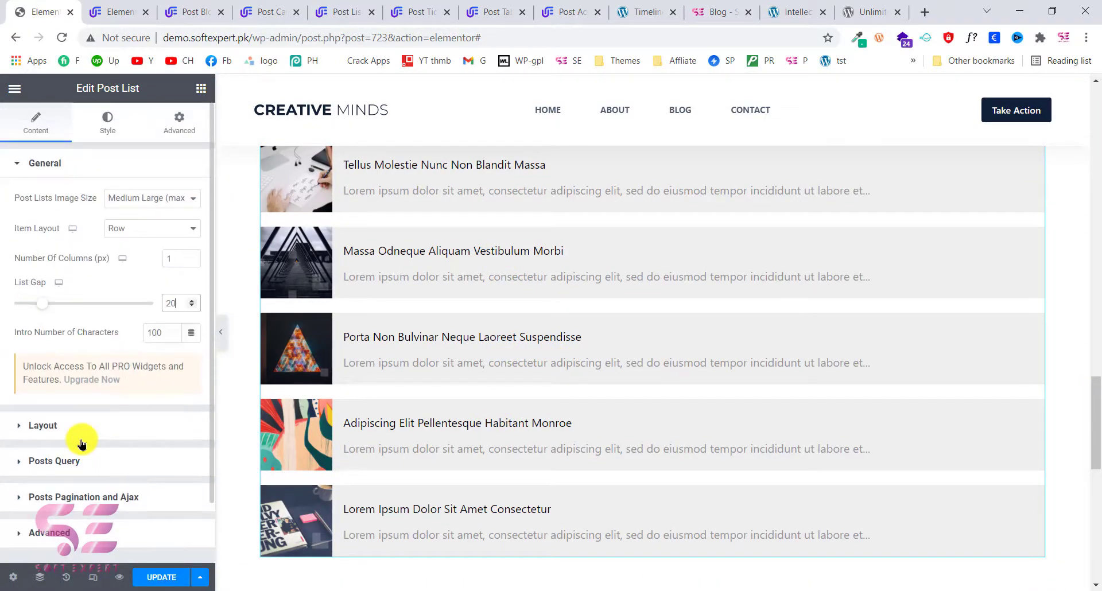
- In the Post List's image styling, set the image width to 245 px and the image height to 157
{"action": "left_click", "coordinate": [52, 426]}
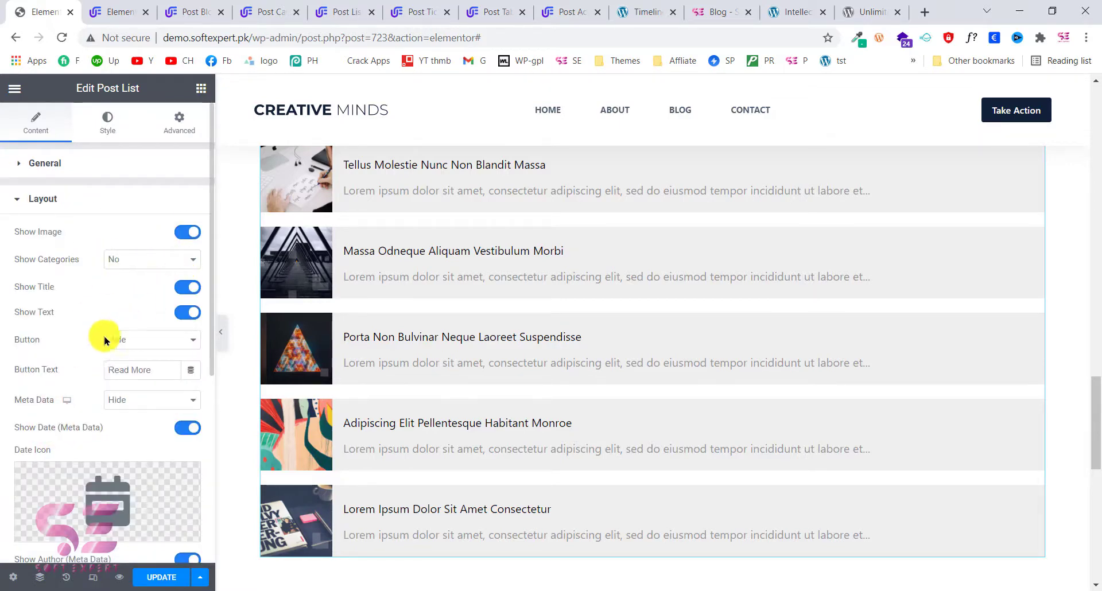
{"action": "left_click", "coordinate": [107, 119]}
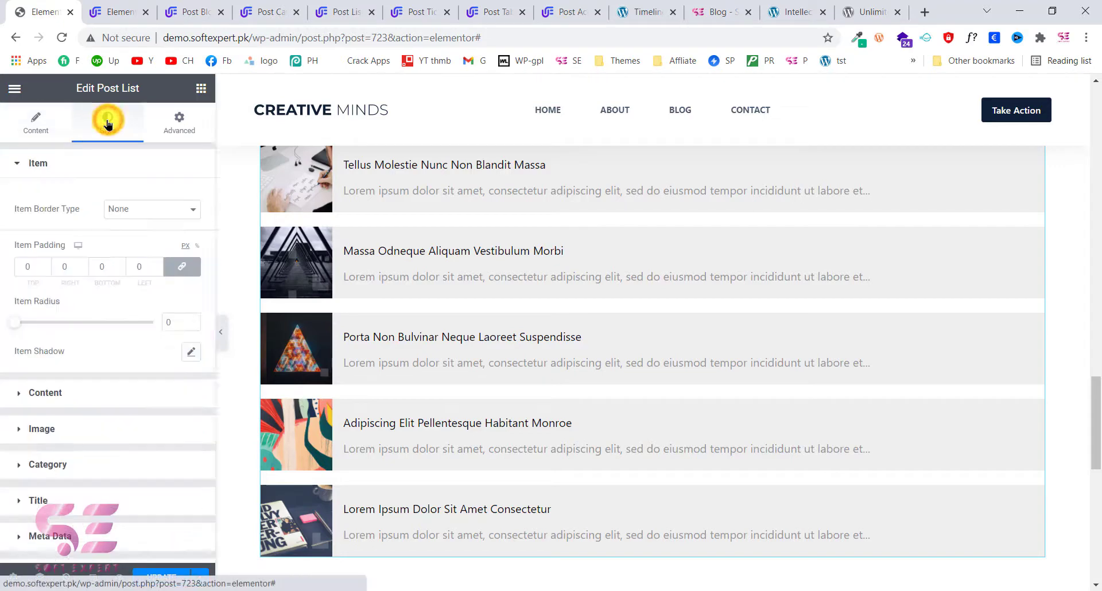
{"action": "left_click", "coordinate": [53, 429]}
{"action": "left_click_drag", "start_coordinate": [29, 294], "coordinate": [40, 292]}
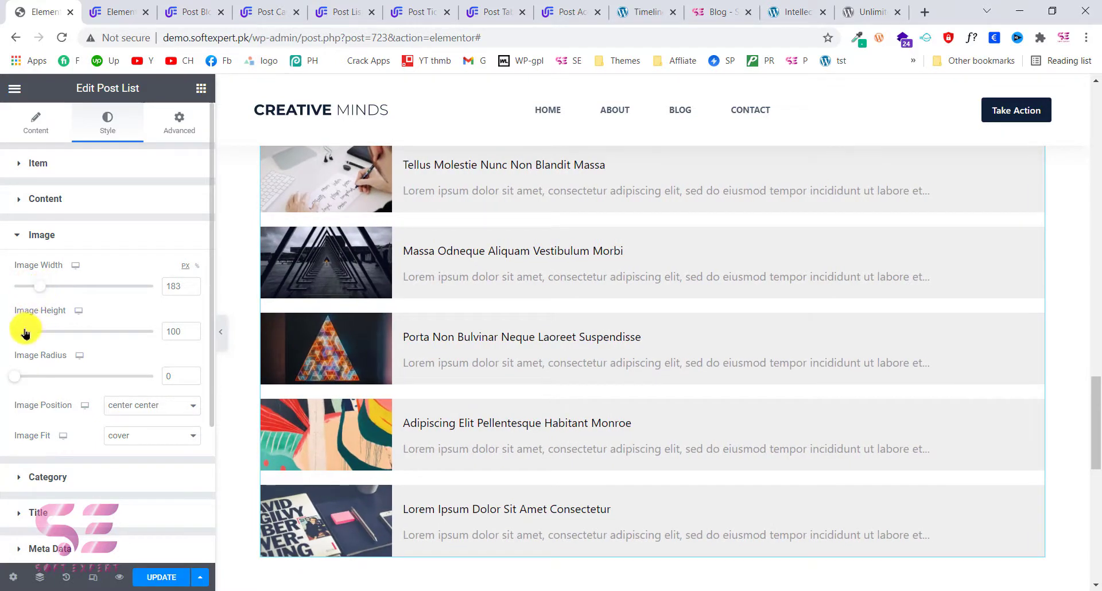
{"action": "left_click_drag", "start_coordinate": [28, 335], "coordinate": [36, 336]}
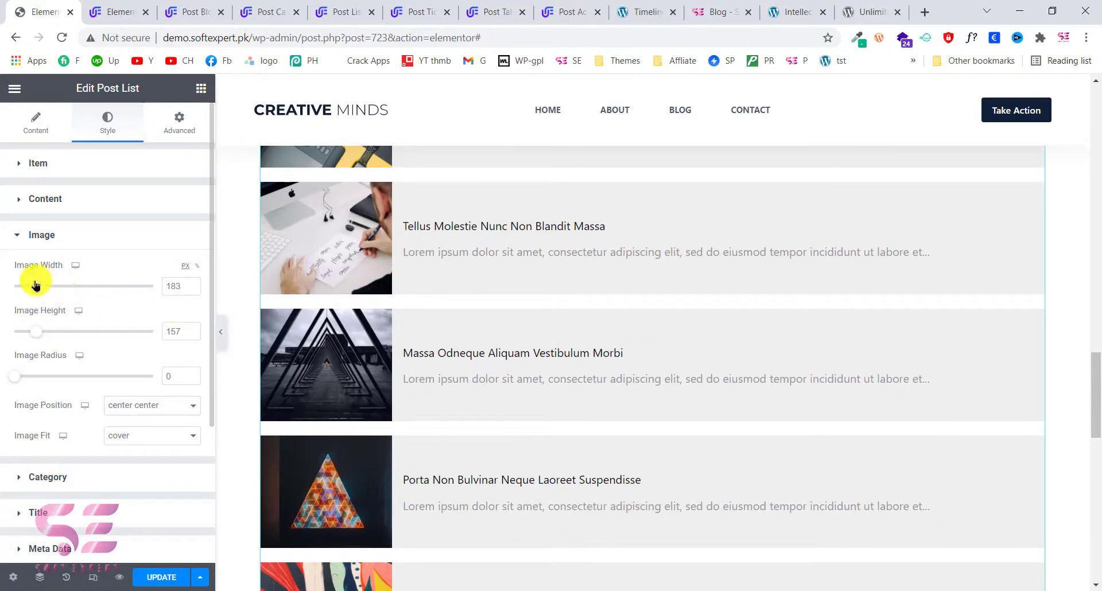
{"action": "left_click_drag", "start_coordinate": [38, 287], "coordinate": [49, 286]}
- Examine the restyled Post List on the page, check the Post Ticker demo page, and return to the Elementor editor
{"action": "scroll", "coordinate": [406, 336], "scroll_direction": "up", "scroll_amount": 2}
{"action": "scroll", "coordinate": [516, 339], "scroll_direction": "up", "scroll_amount": 1}
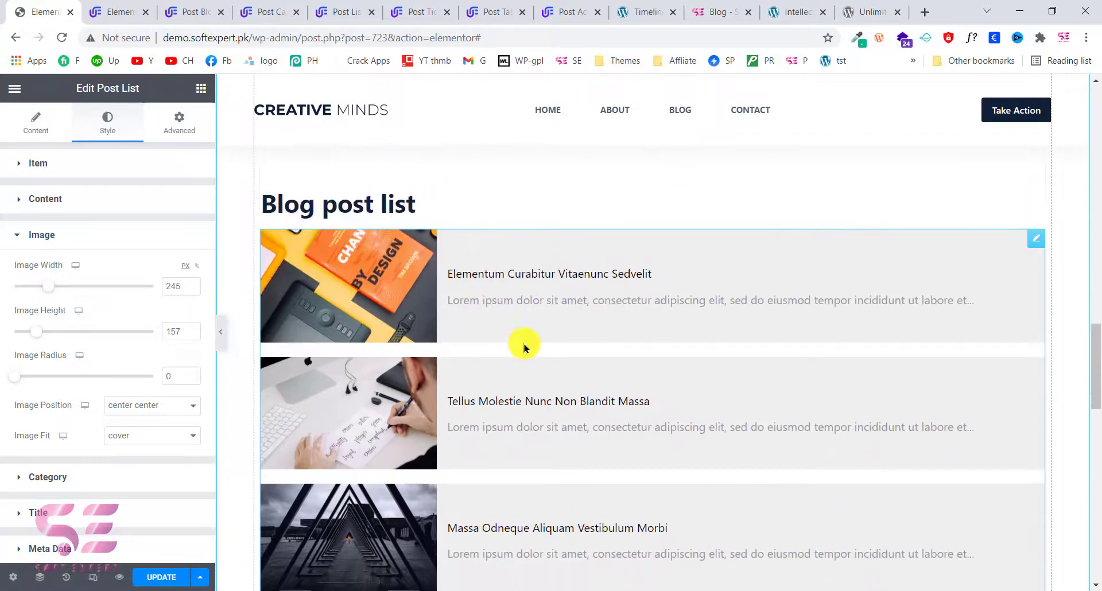
{"action": "scroll", "coordinate": [480, 293], "scroll_direction": "down", "scroll_amount": 7}
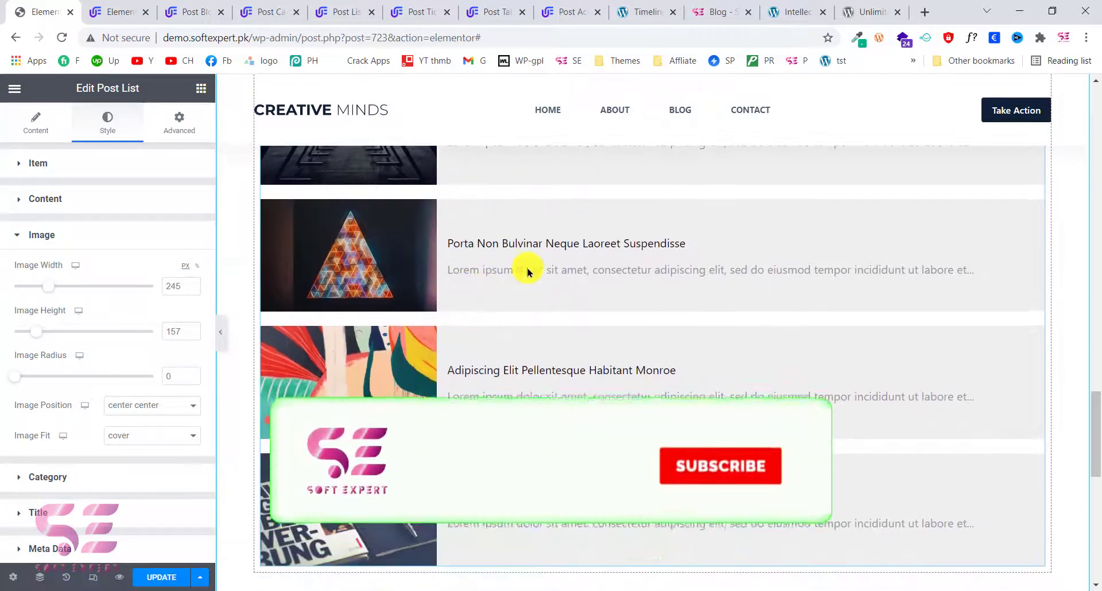
{"action": "scroll", "coordinate": [517, 264], "scroll_direction": "up", "scroll_amount": 3}
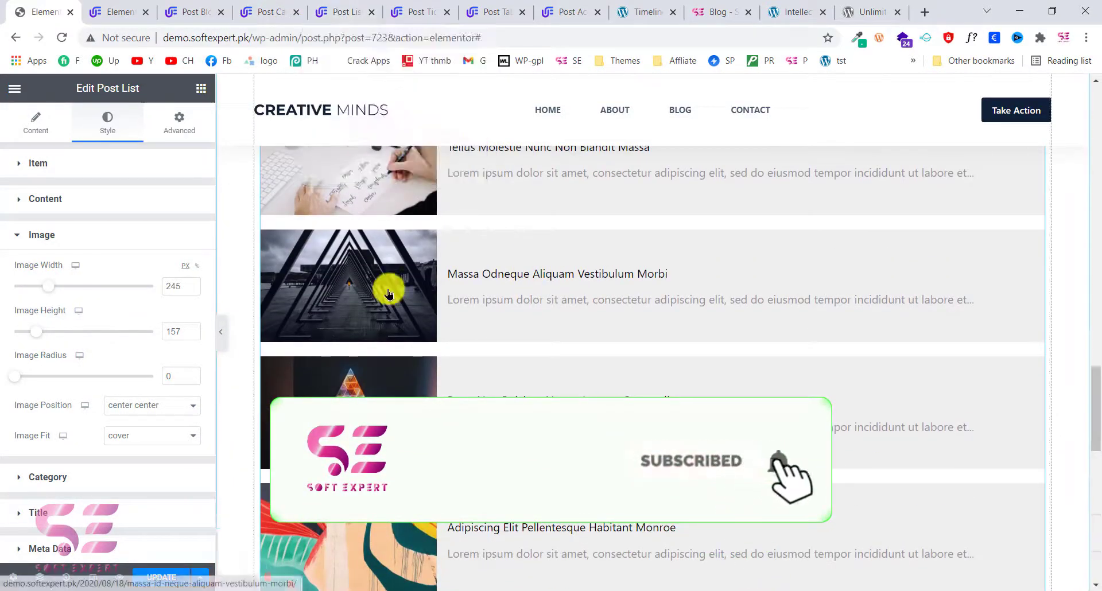
{"action": "scroll", "coordinate": [389, 294], "scroll_direction": "down", "scroll_amount": 4}
{"action": "scroll", "coordinate": [389, 294], "scroll_direction": "down", "scroll_amount": 2}
{"action": "scroll", "coordinate": [359, 266], "scroll_direction": "up", "scroll_amount": 4}
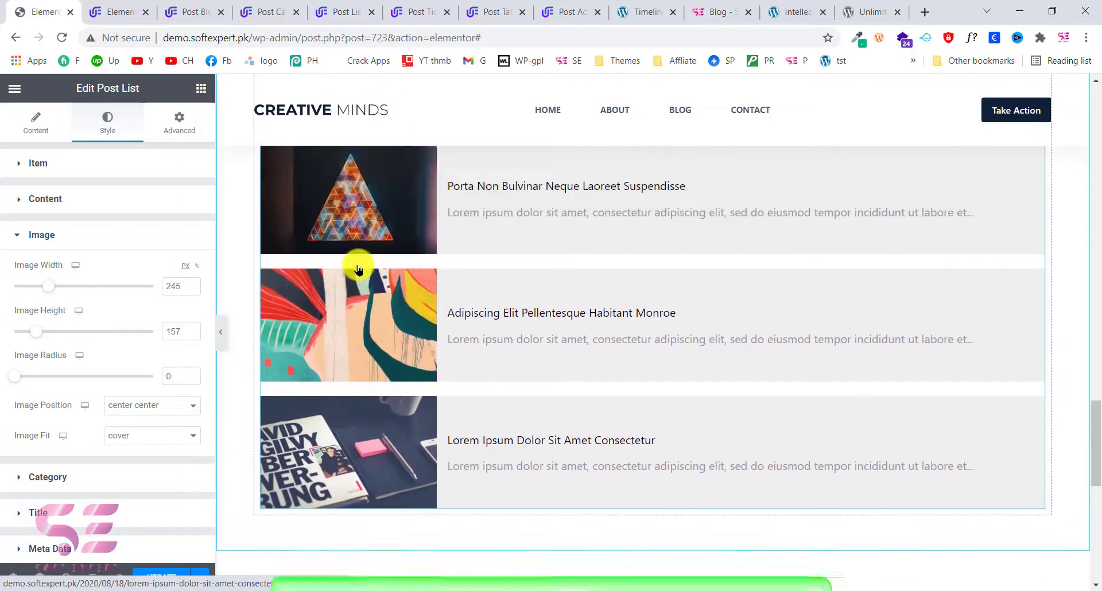
{"action": "scroll", "coordinate": [358, 270], "scroll_direction": "up", "scroll_amount": 7}
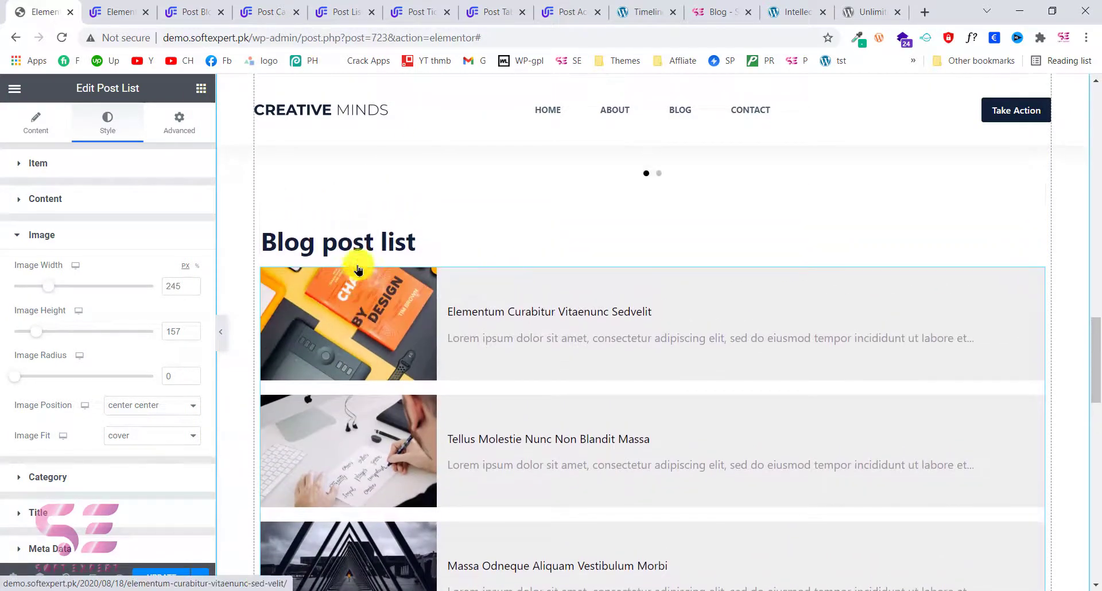
{"action": "scroll", "coordinate": [378, 236], "scroll_direction": "down", "scroll_amount": 1}
{"action": "scroll", "coordinate": [368, 172], "scroll_direction": "up", "scroll_amount": 1}
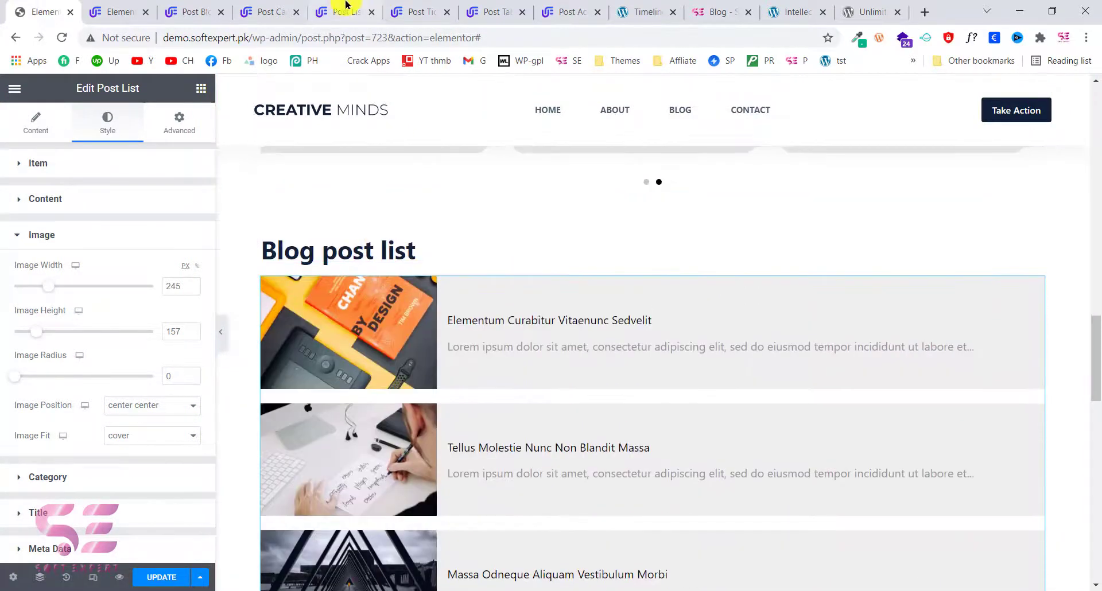
{"action": "left_click", "coordinate": [417, 12]}
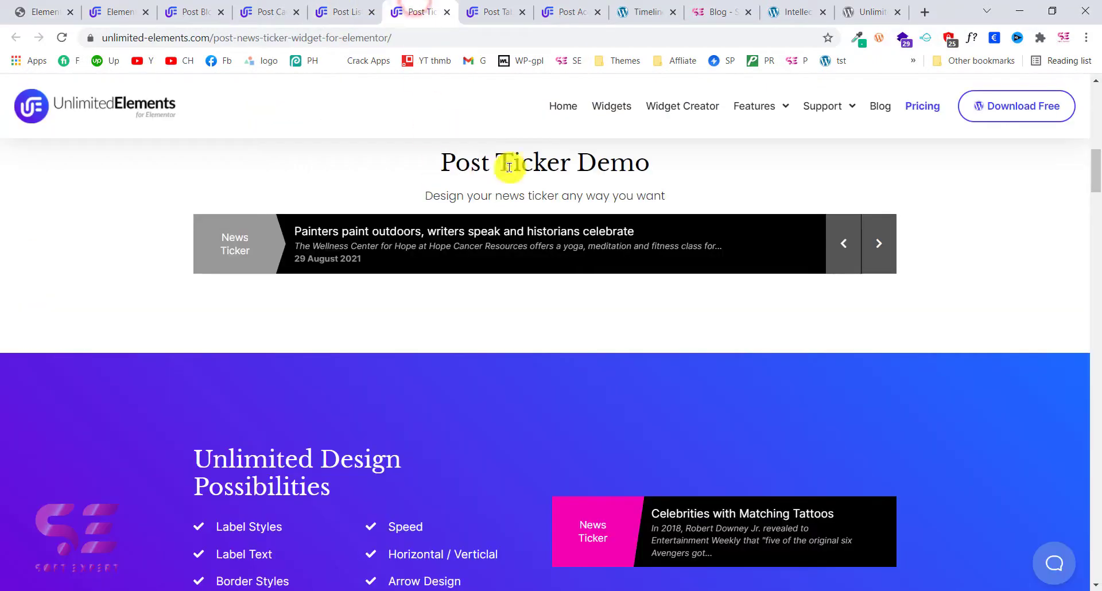
{"action": "left_click", "coordinate": [27, 6]}
- Paste a copy of the "Blog post list" heading below the post list and change its text to "Blog post ticker"
{"action": "right_click", "coordinate": [353, 240]}
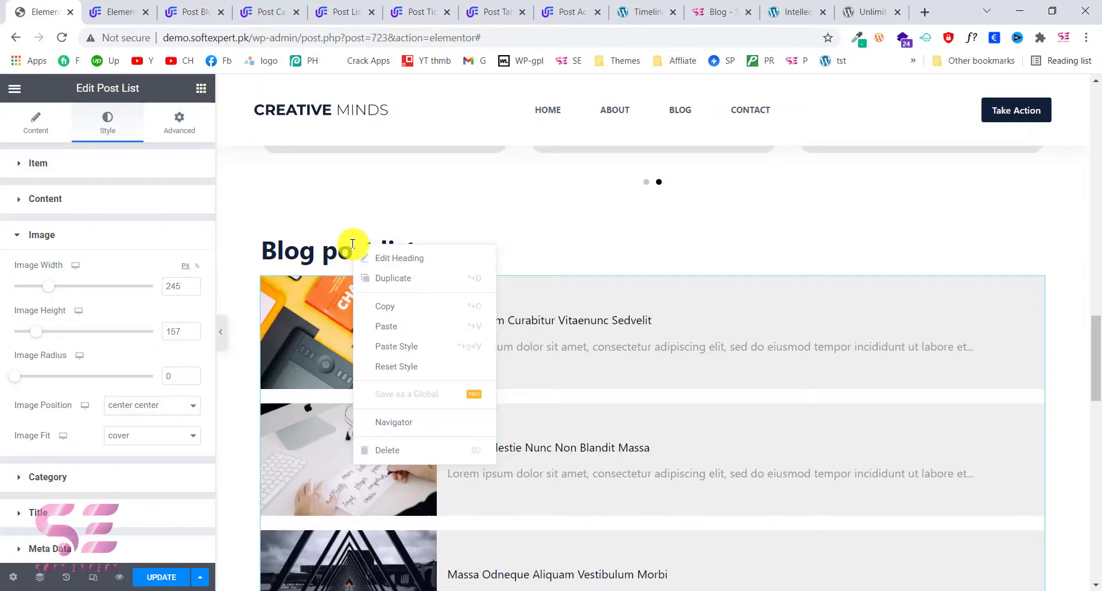
{"action": "left_click", "coordinate": [381, 306]}
{"action": "scroll", "coordinate": [382, 300], "scroll_direction": "down", "scroll_amount": 12}
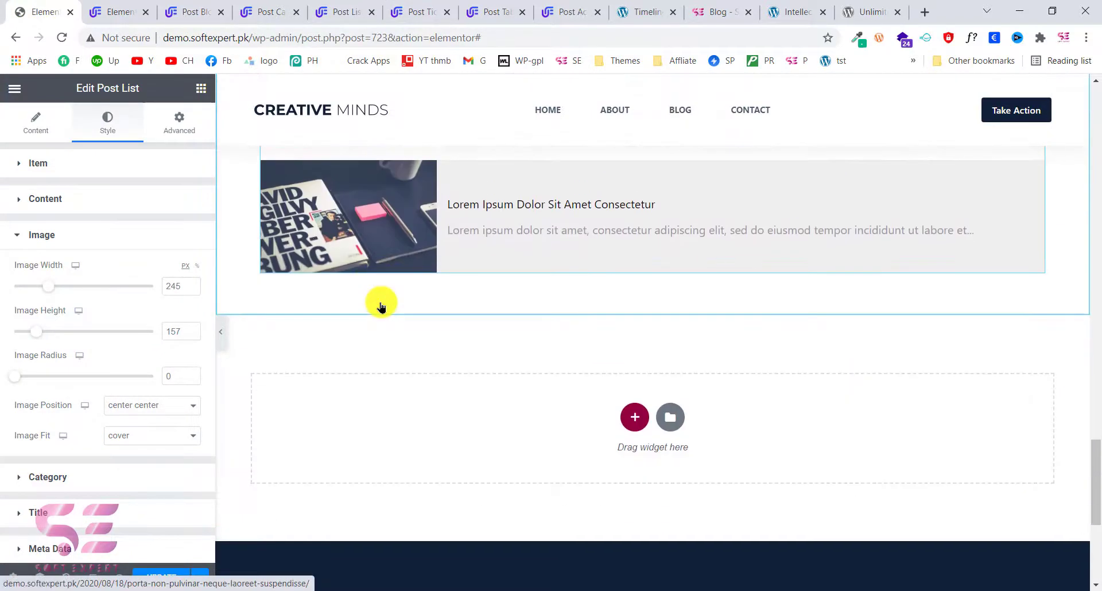
{"action": "right_click", "coordinate": [441, 250]}
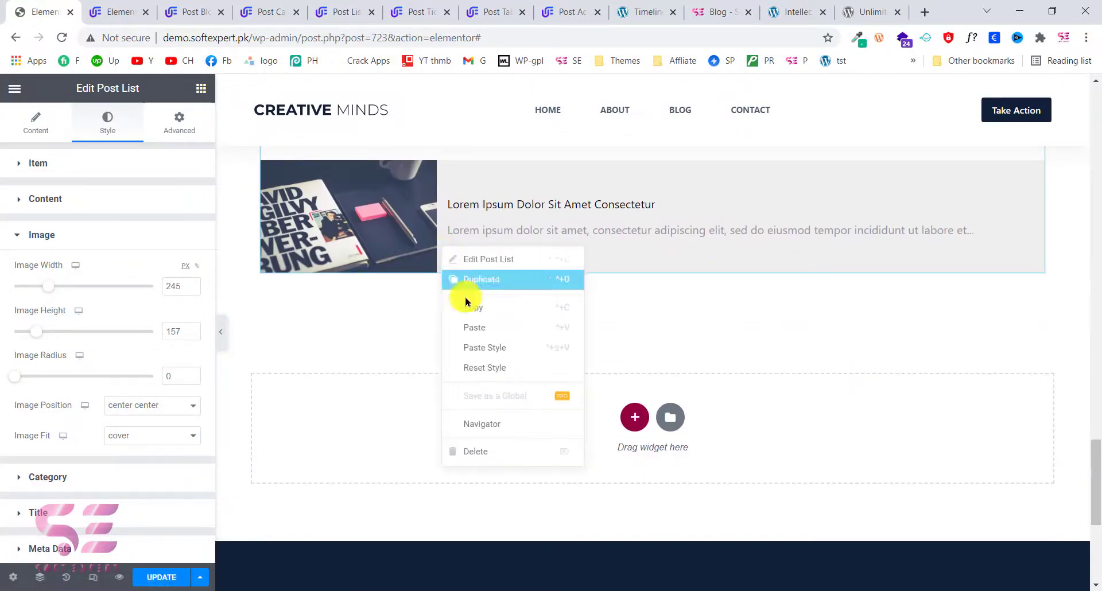
{"action": "left_click", "coordinate": [473, 328]}
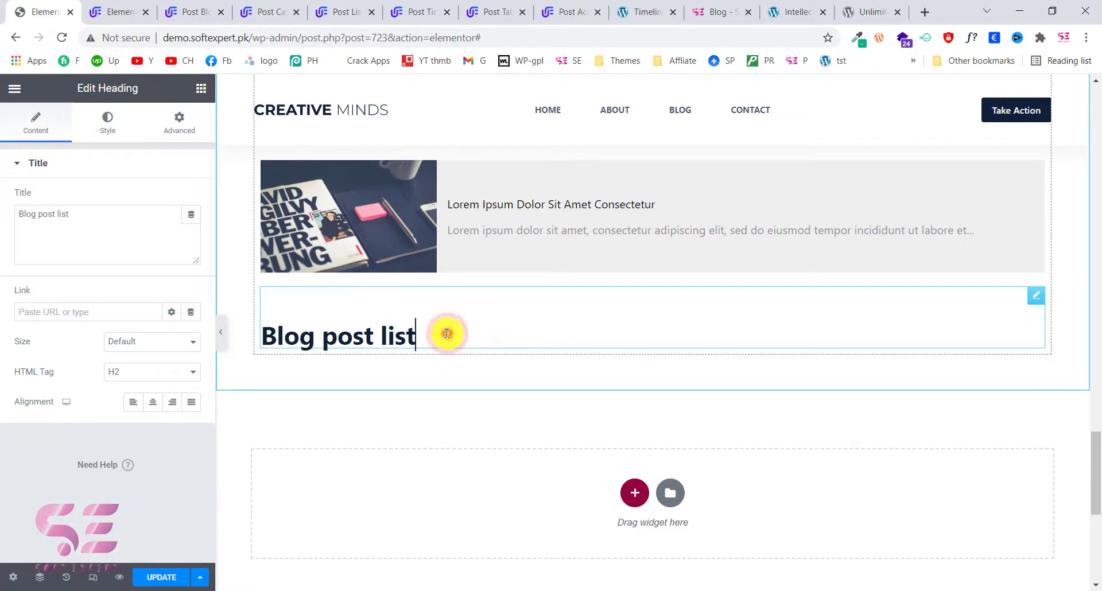
{"action": "left_click_drag", "start_coordinate": [447, 334], "coordinate": [382, 328]}
{"action": "type", "text": "ticket"}
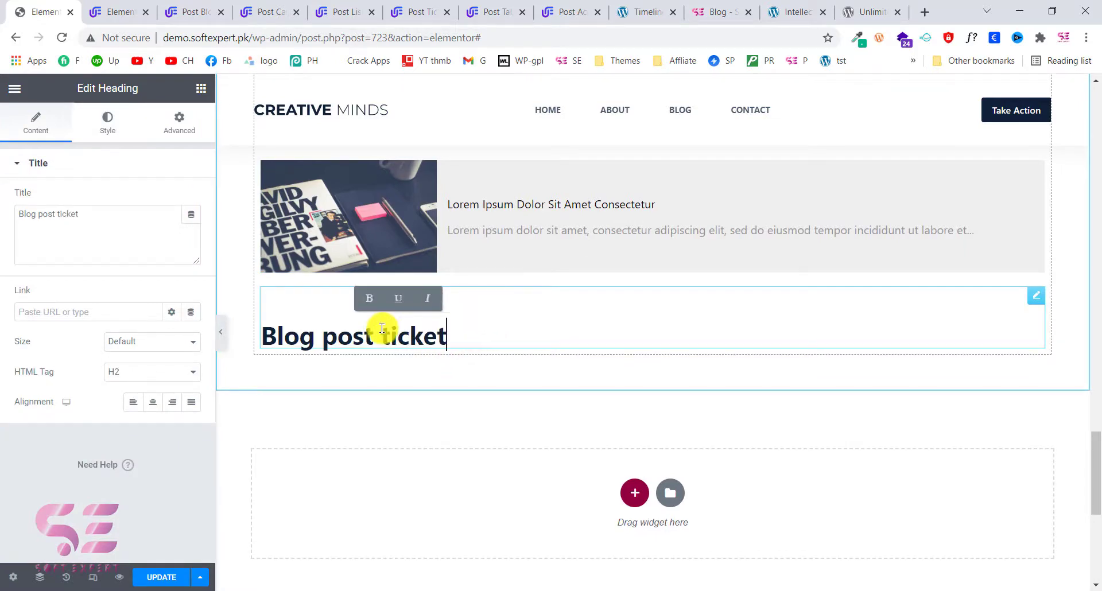
{"action": "key", "text": "BackSpace"}
{"action": "type", "text": "r"}
- Search the widgets for "tick" and place the Post Ticker widget under the "Blog post ticker" heading
{"action": "left_click", "coordinate": [201, 88]}
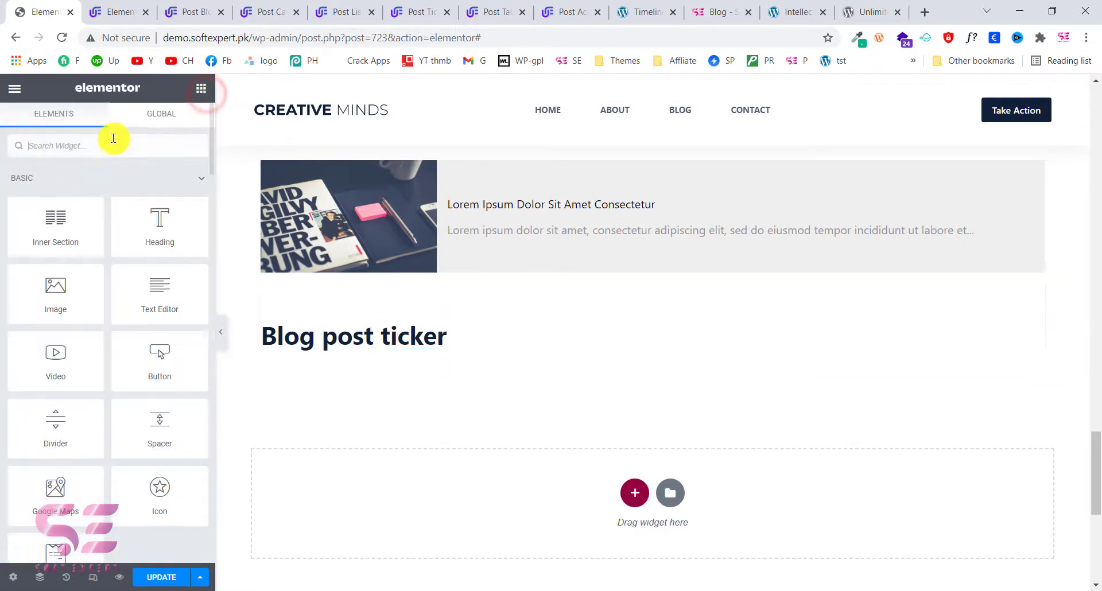
{"action": "type", "text": "tick"}
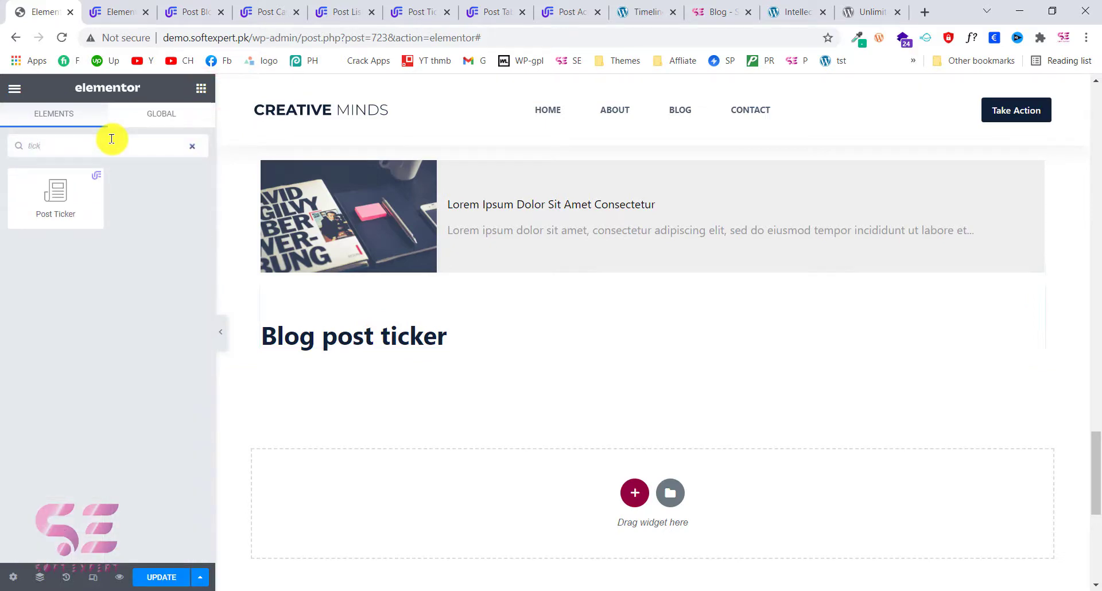
{"action": "left_click_drag", "start_coordinate": [68, 191], "coordinate": [320, 321]}
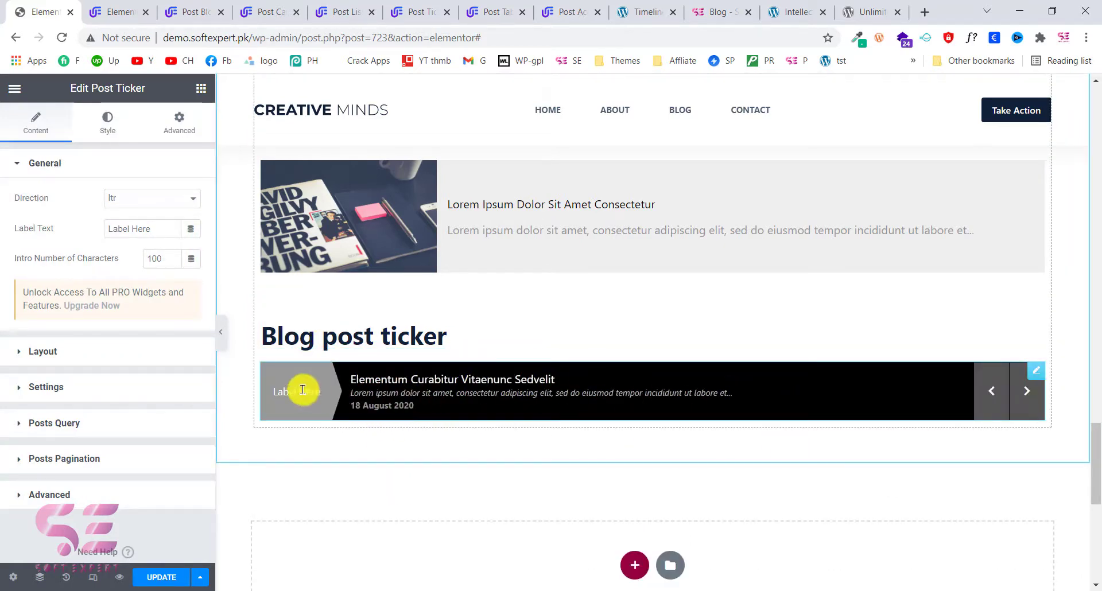
- Test the Post Ticker by advancing through its posts with the next arrow
{"action": "left_click", "coordinate": [1030, 411]}
{"action": "left_click", "coordinate": [1031, 412]}
{"action": "left_click", "coordinate": [1031, 411]}
{"action": "left_click", "coordinate": [1030, 411]}
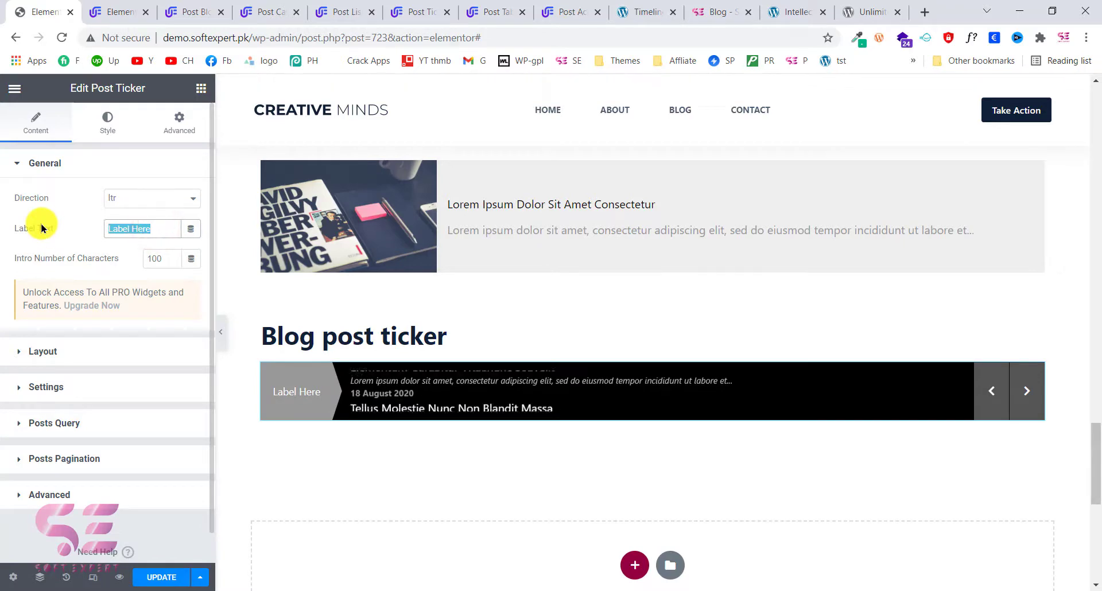
{"action": "type", "text": "Artic"}
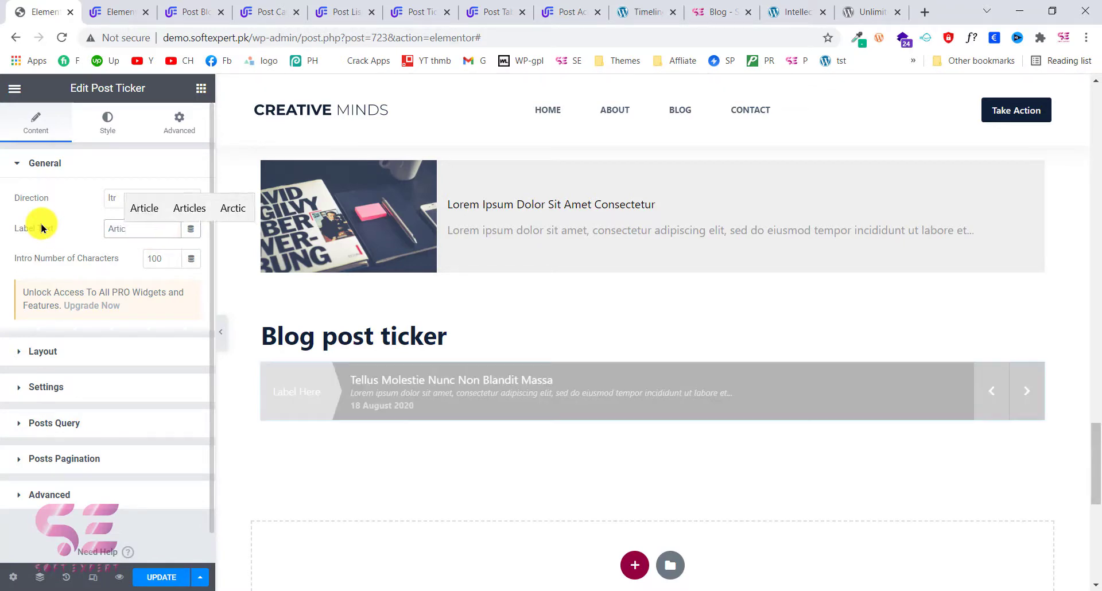
{"action": "key", "text": "BackSpace"}
{"action": "key", "text": "BackSpace"}
{"action": "key", "text": "BackSpace"}
{"action": "key", "text": "BackSpace"}
{"action": "key", "text": "BackSpace"}
{"action": "type", "text": "P"}
{"action": "key", "text": "BackSpace"}
- Set the Post Ticker's label text to "Recent posts"
{"action": "type", "text": "Recent"}
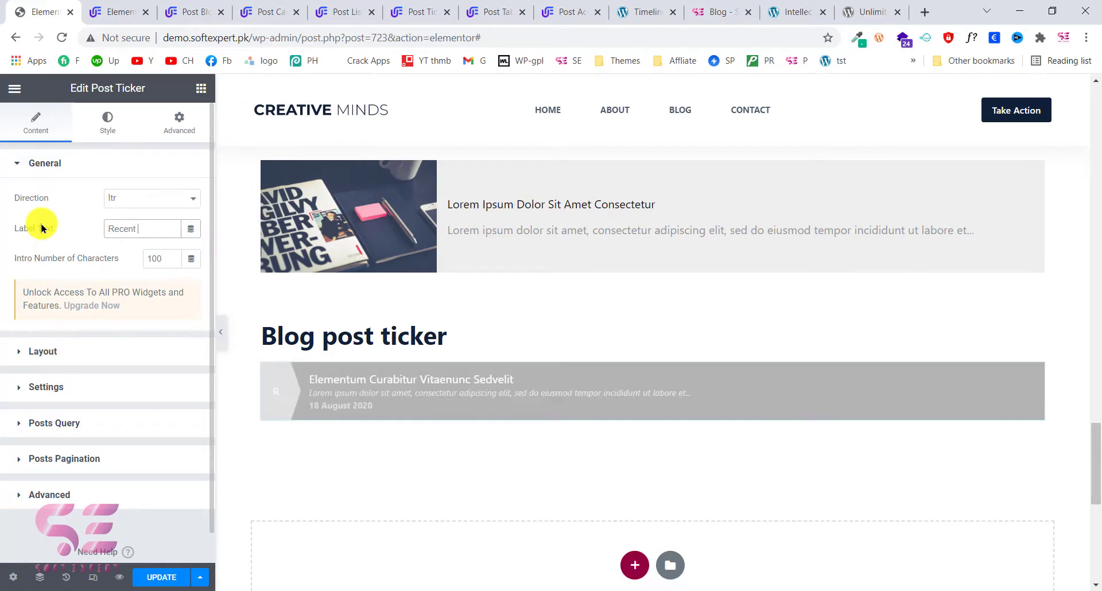
{"action": "type", "text": " posts"}
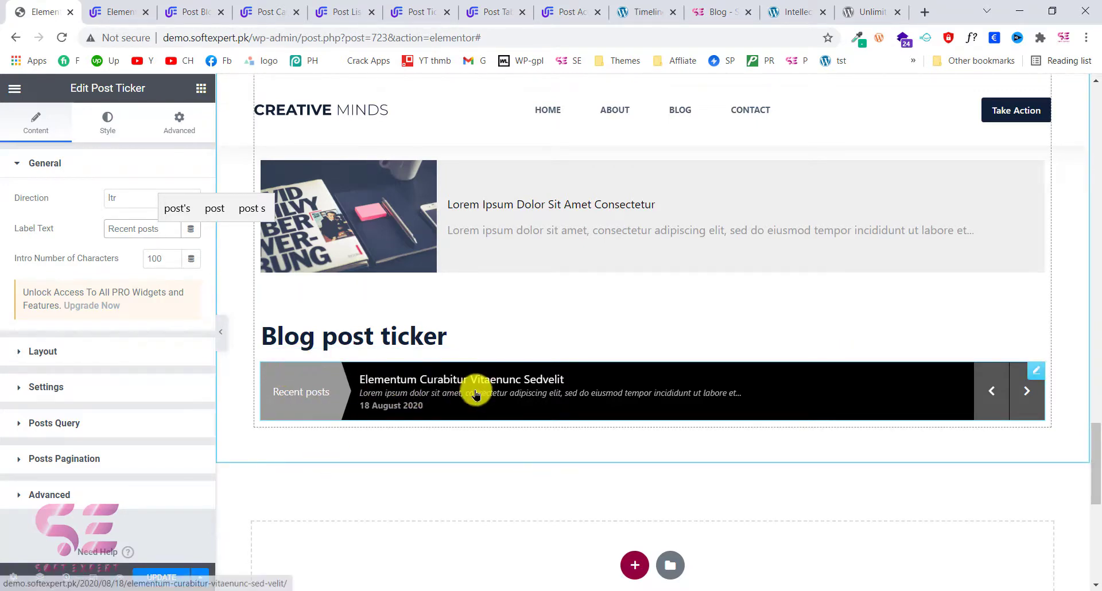
- Set the Post Ticker's label background to the global color Theme Color Palette 1
{"action": "left_click", "coordinate": [120, 121]}
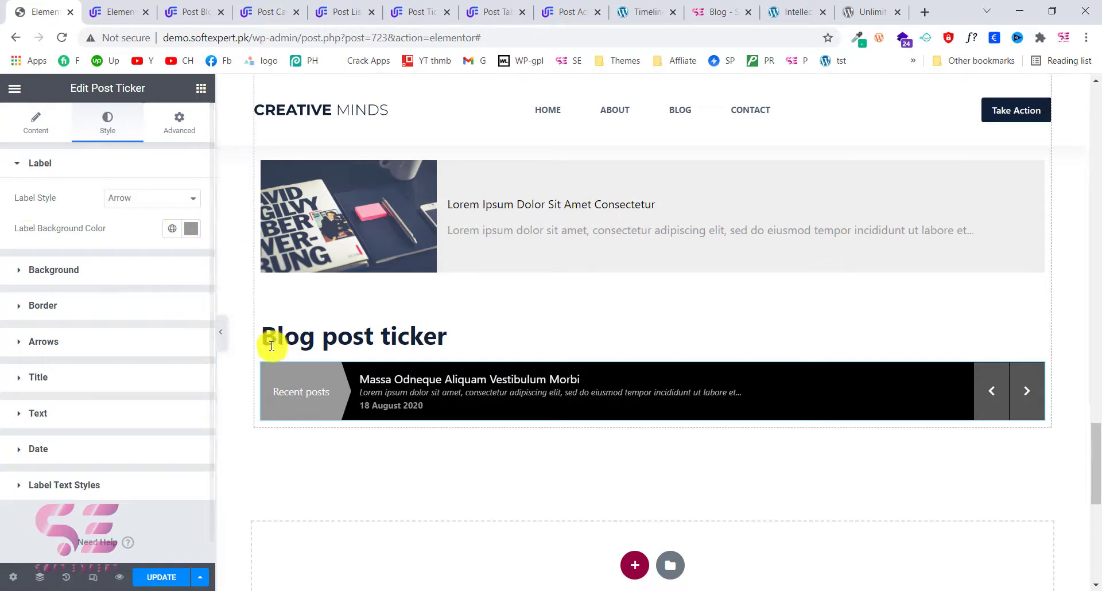
{"action": "left_click", "coordinate": [171, 233]}
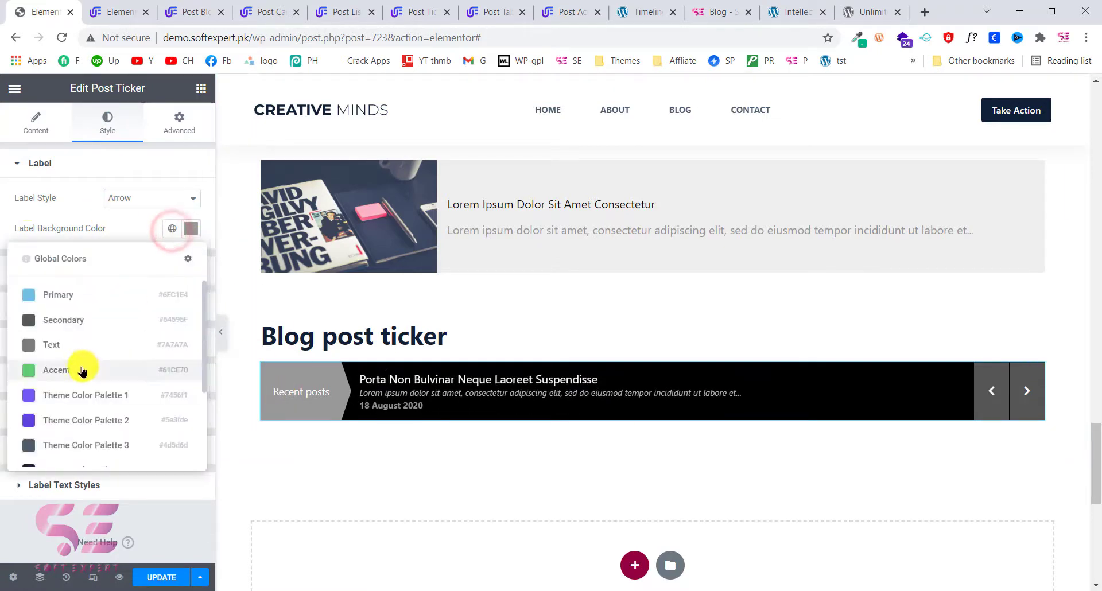
{"action": "left_click", "coordinate": [71, 396]}
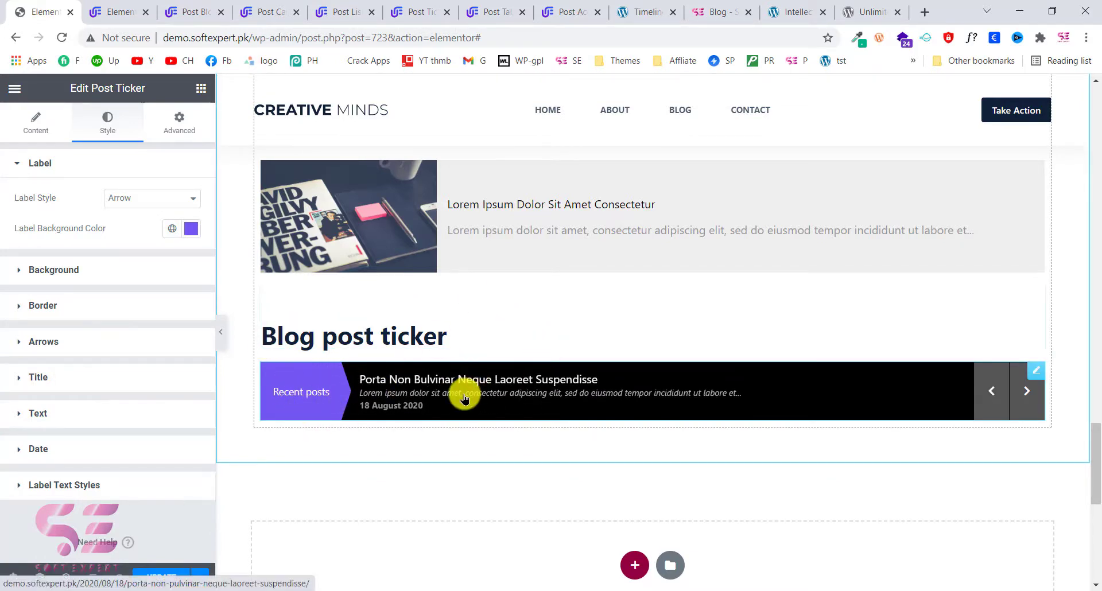
- Check the Post Tabs demo page and paste a copy of the "Blog post ticker" heading below the Post Ticker widget
{"action": "left_click", "coordinate": [499, 12]}
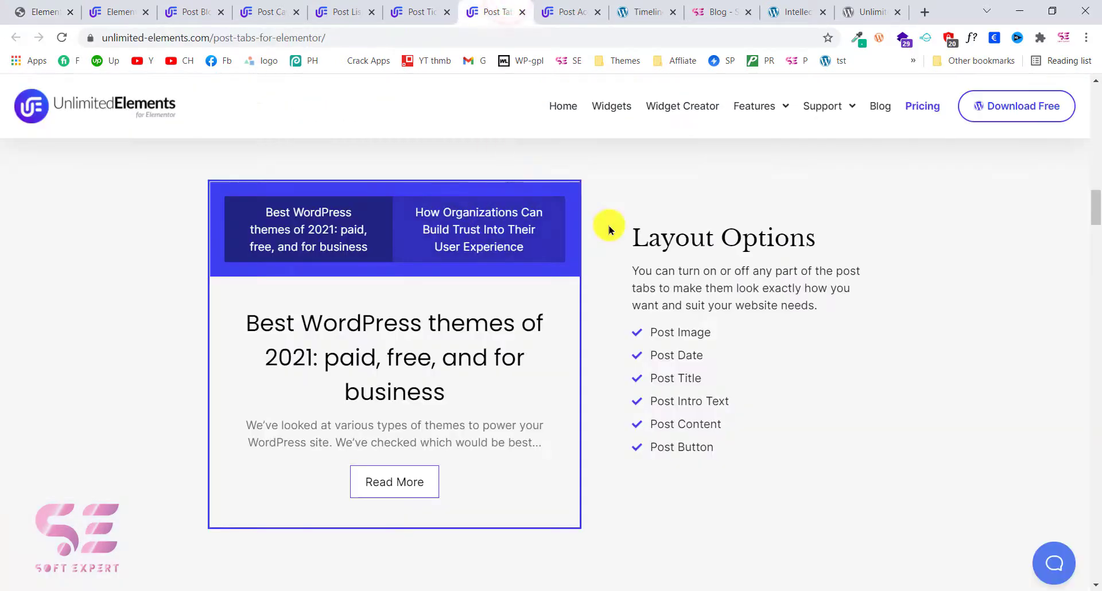
{"action": "left_click", "coordinate": [33, 7]}
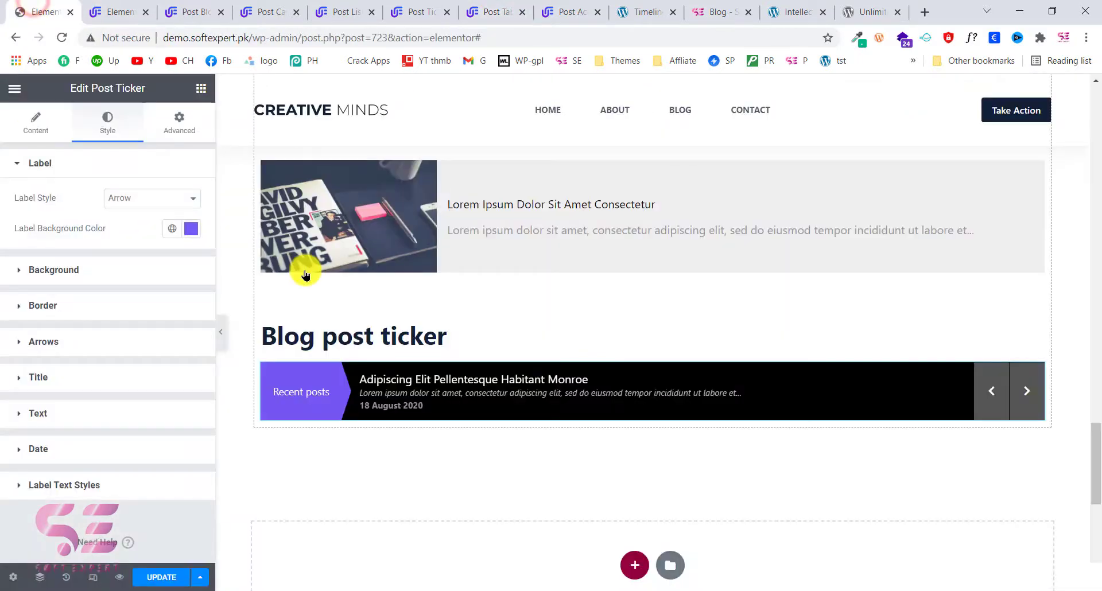
{"action": "right_click", "coordinate": [315, 328]}
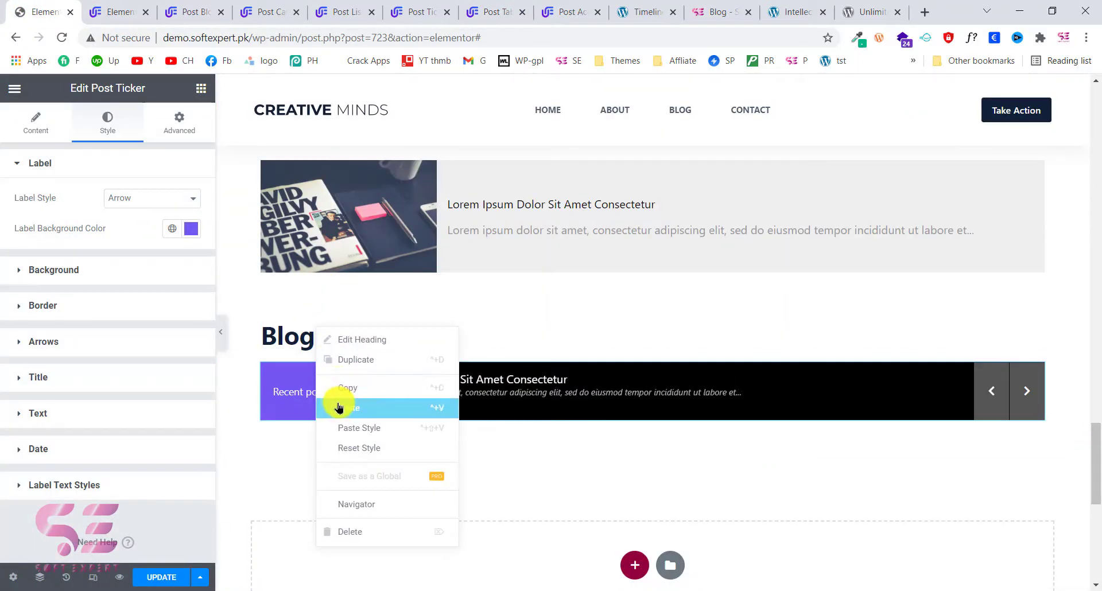
{"action": "left_click", "coordinate": [344, 388]}
{"action": "right_click", "coordinate": [347, 372]}
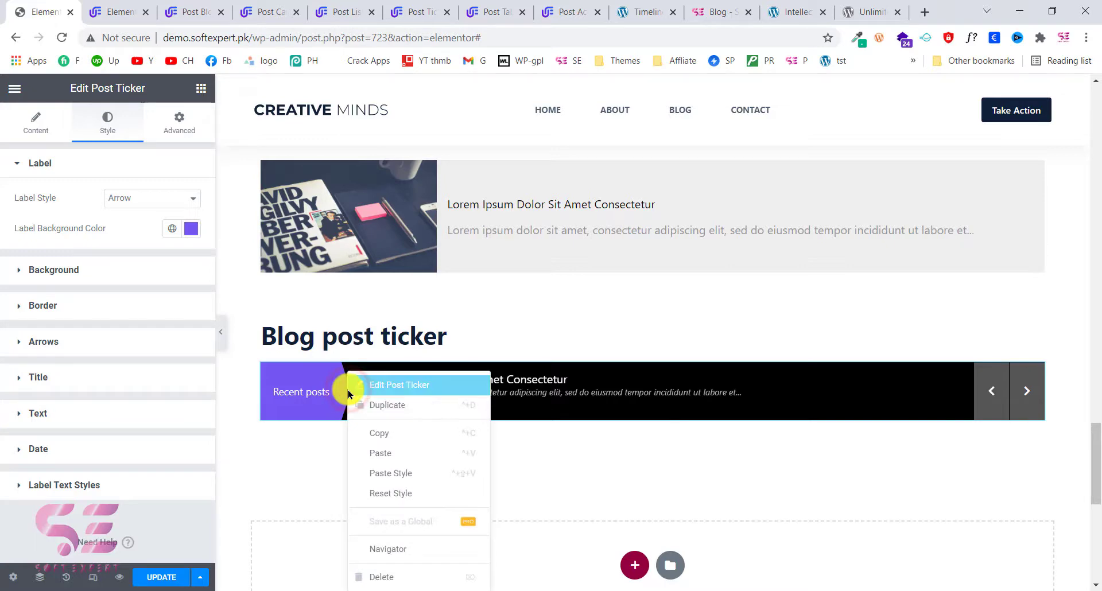
{"action": "left_click", "coordinate": [376, 453]}
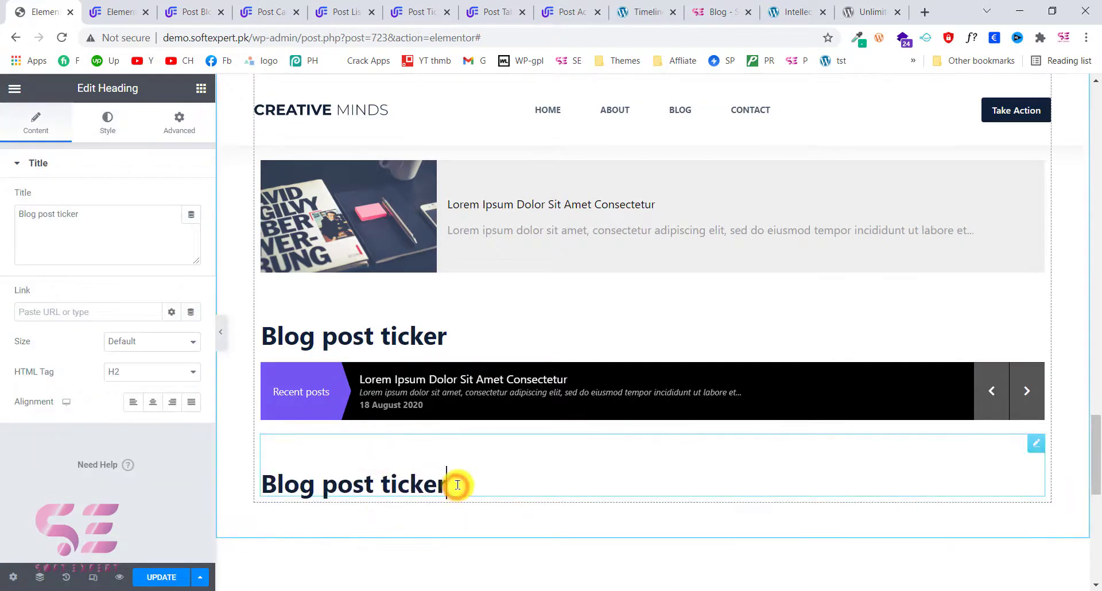
- Change the copied heading's text to "Blog post tabs"
{"action": "left_click_drag", "start_coordinate": [464, 481], "coordinate": [389, 485]}
{"action": "key", "text": "BackSpace"}
{"action": "type", "text": "abs"}
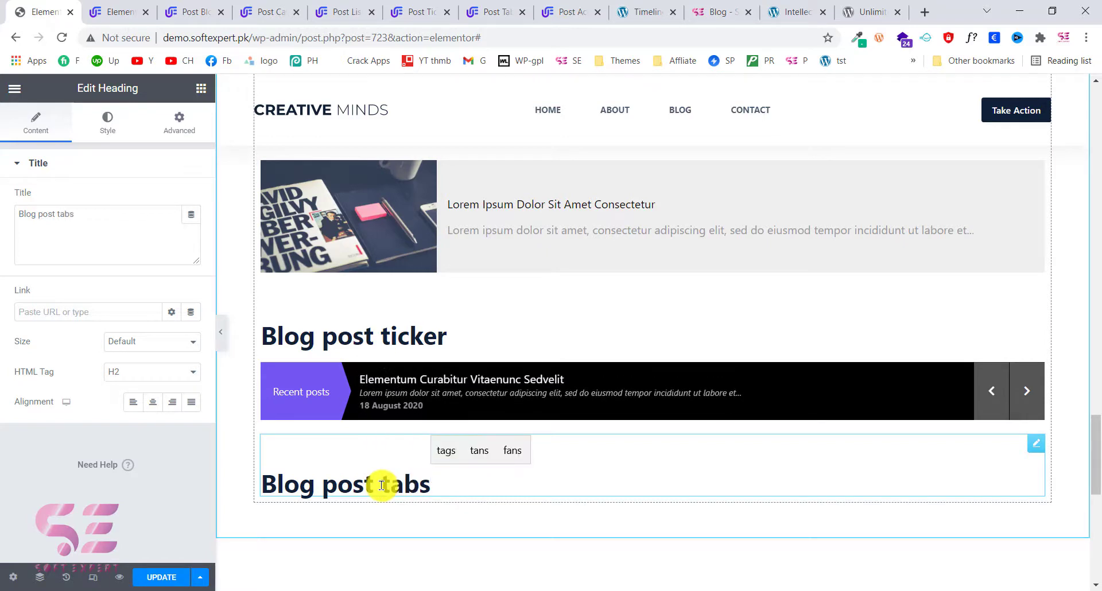
- Search the widgets for "tabs" and place the Post Tabs widget under the "Blog post tabs" heading
{"action": "left_click", "coordinate": [201, 88]}
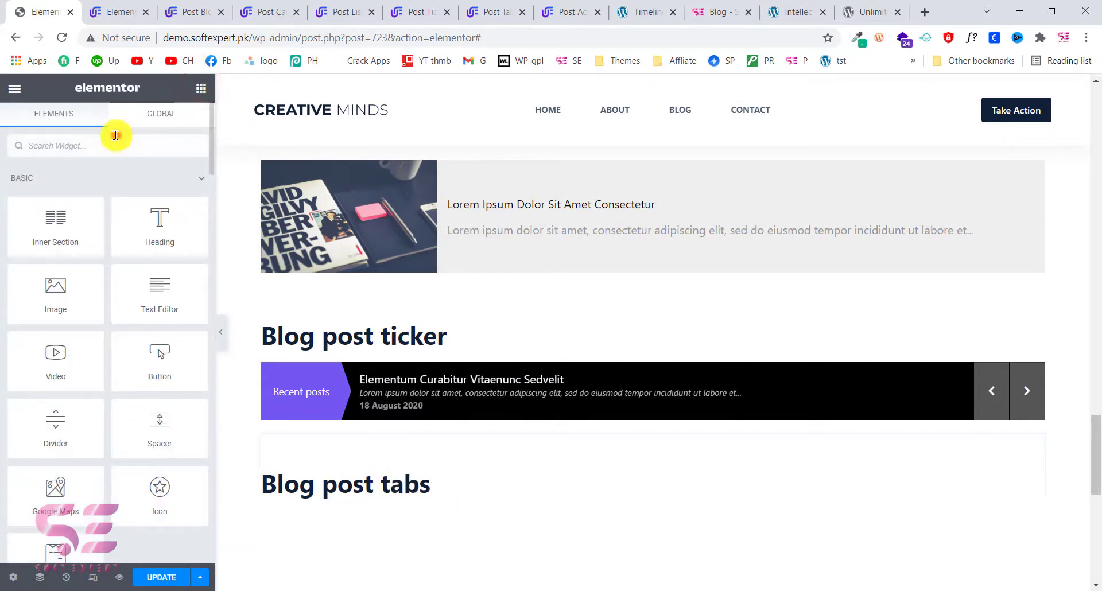
{"action": "left_click", "coordinate": [116, 143]}
{"action": "type", "text": "tabs"}
{"action": "left_click_drag", "start_coordinate": [159, 264], "coordinate": [163, 310]}
{"action": "left_click_drag", "start_coordinate": [160, 269], "coordinate": [313, 486]}
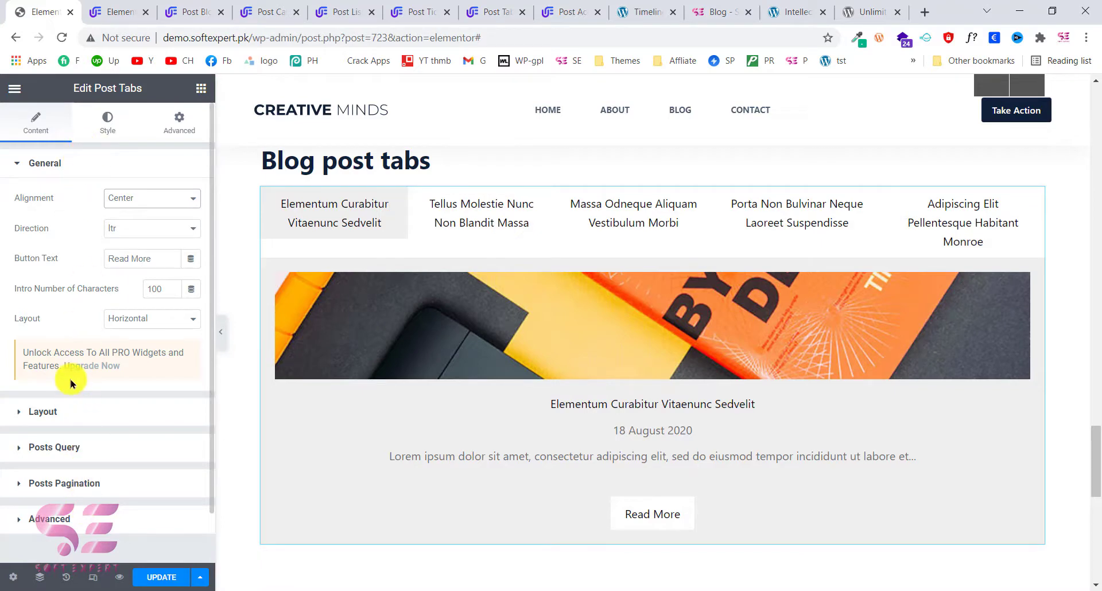
- Set the Post Tabs' active tab background to the global color Theme Color Palette 1
{"action": "left_click", "coordinate": [107, 124]}
{"action": "scroll", "coordinate": [100, 396], "scroll_direction": "down", "scroll_amount": 2}
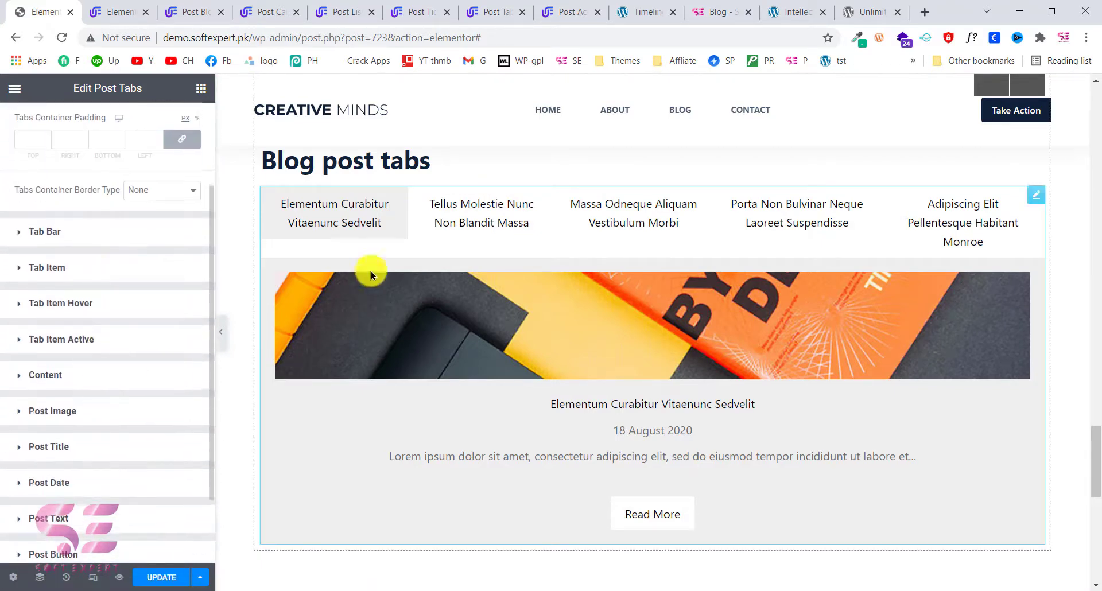
{"action": "left_click", "coordinate": [83, 268]}
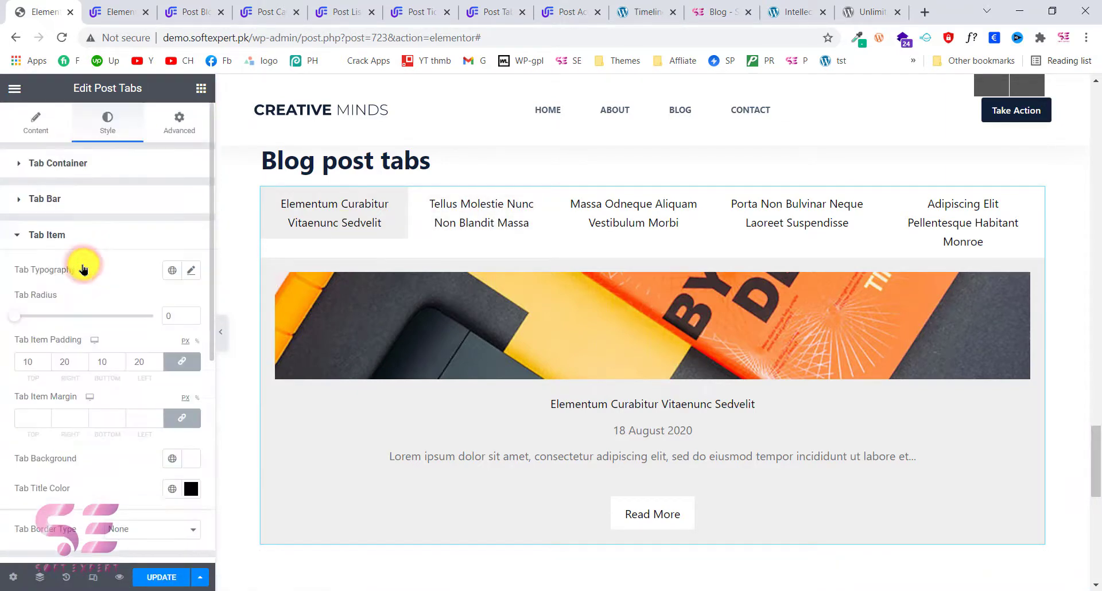
{"action": "scroll", "coordinate": [84, 268], "scroll_direction": "down", "scroll_amount": 3}
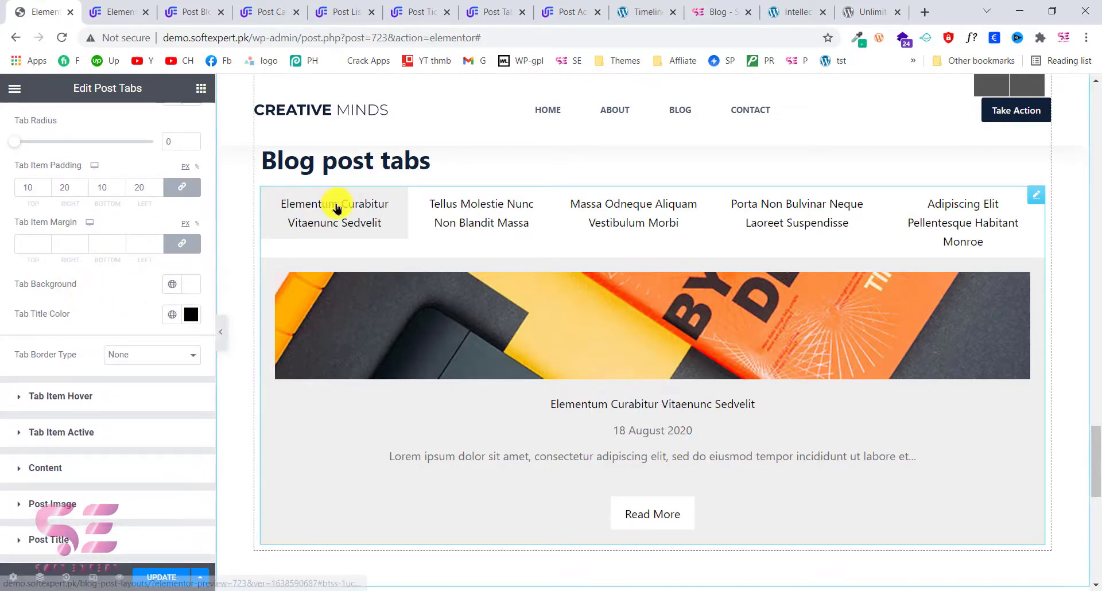
{"action": "scroll", "coordinate": [132, 338], "scroll_direction": "down", "scroll_amount": 1}
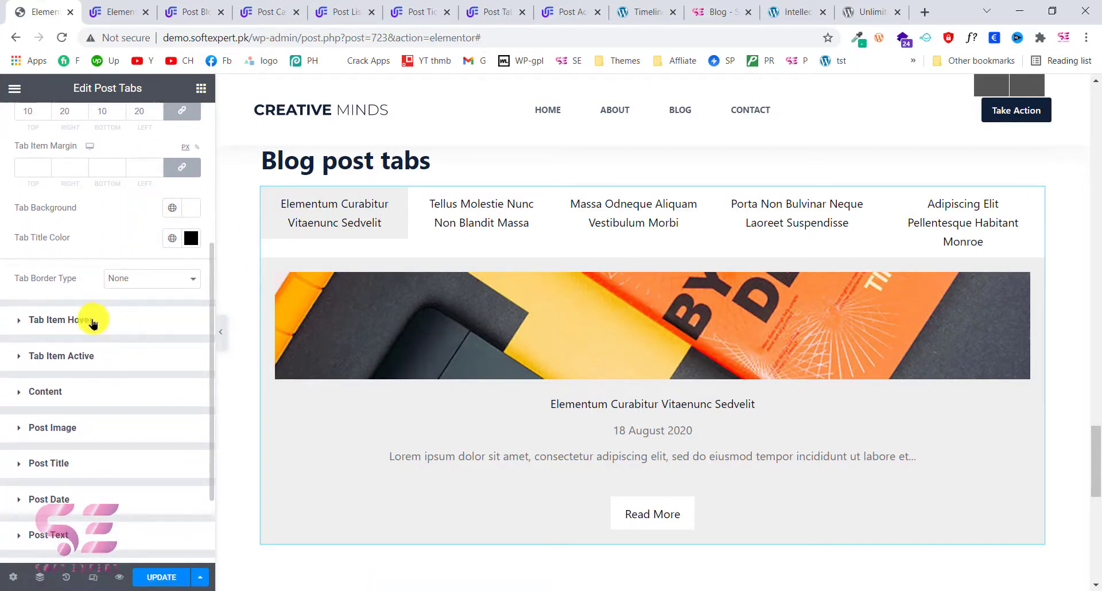
{"action": "left_click", "coordinate": [72, 357]}
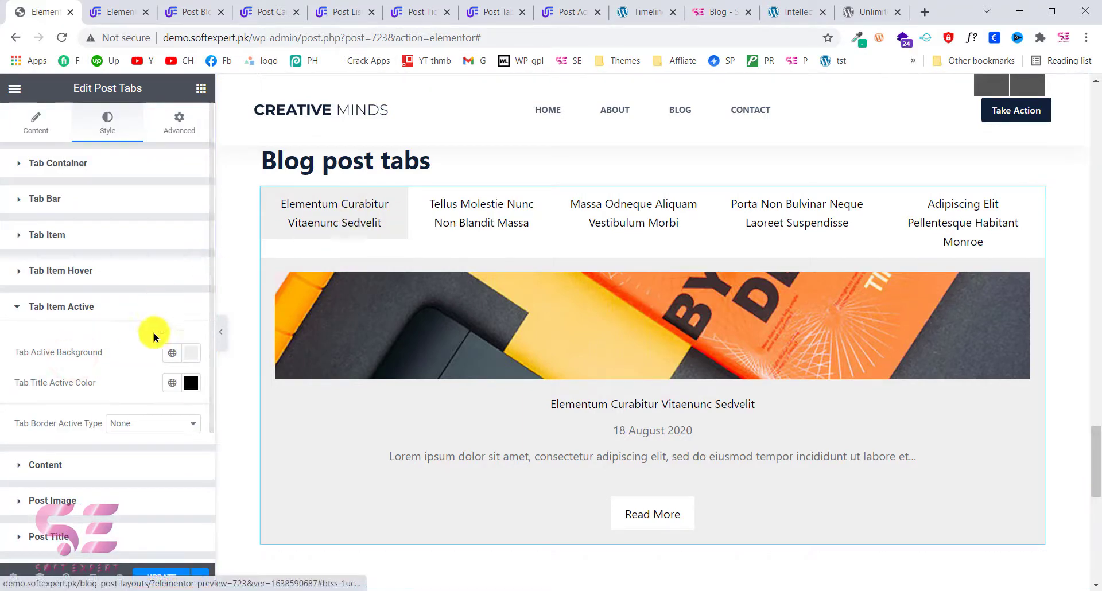
{"action": "left_click", "coordinate": [172, 357]}
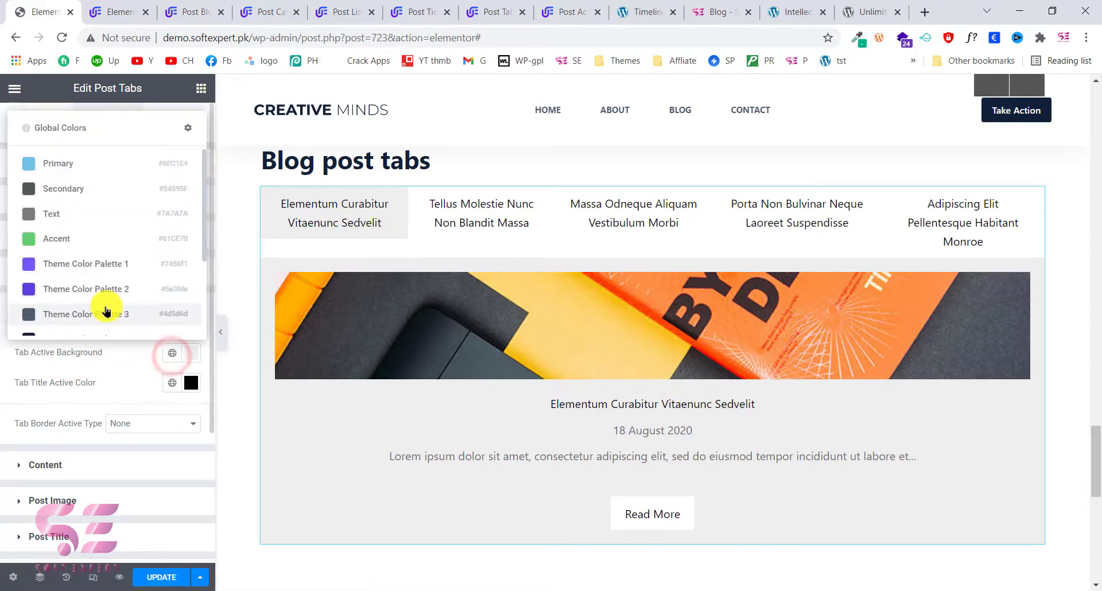
{"action": "left_click", "coordinate": [75, 266]}
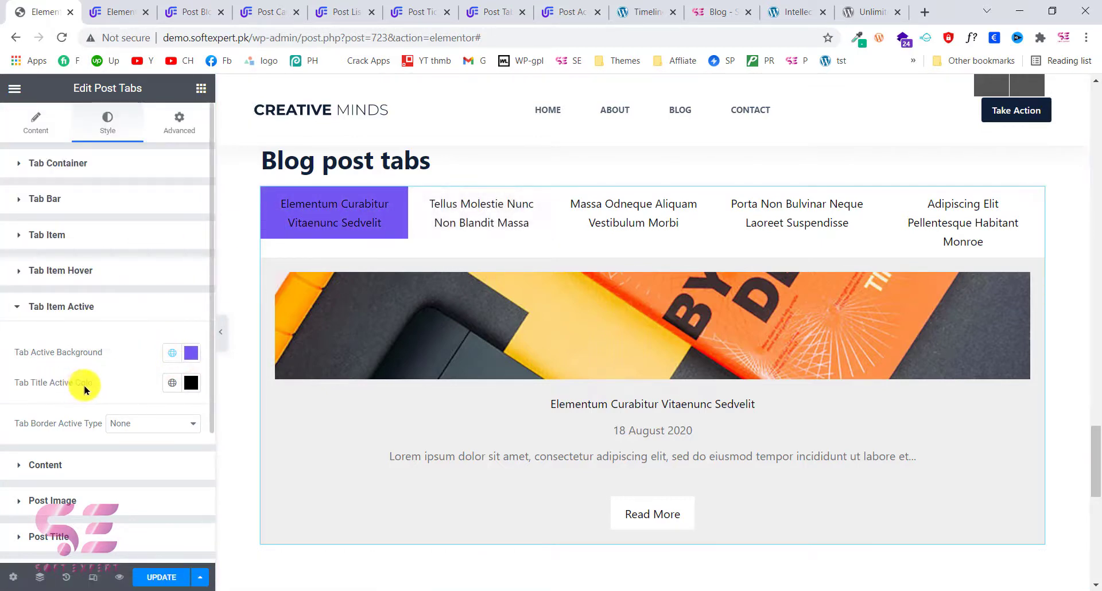
- Set the Post Tabs' active tab title color to white
{"action": "left_click", "coordinate": [191, 383]}
{"action": "left_click_drag", "start_coordinate": [98, 227], "coordinate": [8, 184]}
{"action": "left_click", "coordinate": [129, 382]}
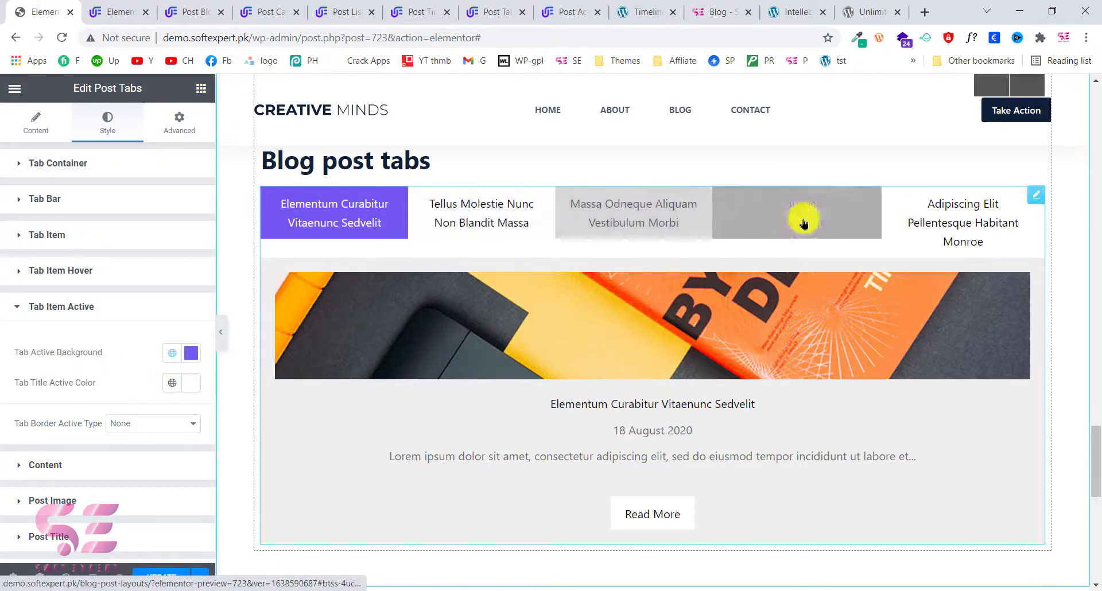
- Test the Post Tabs by switching to the "Tellus Molestie Nunc Non Blandit Massa" tab
{"action": "left_click", "coordinate": [431, 232]}
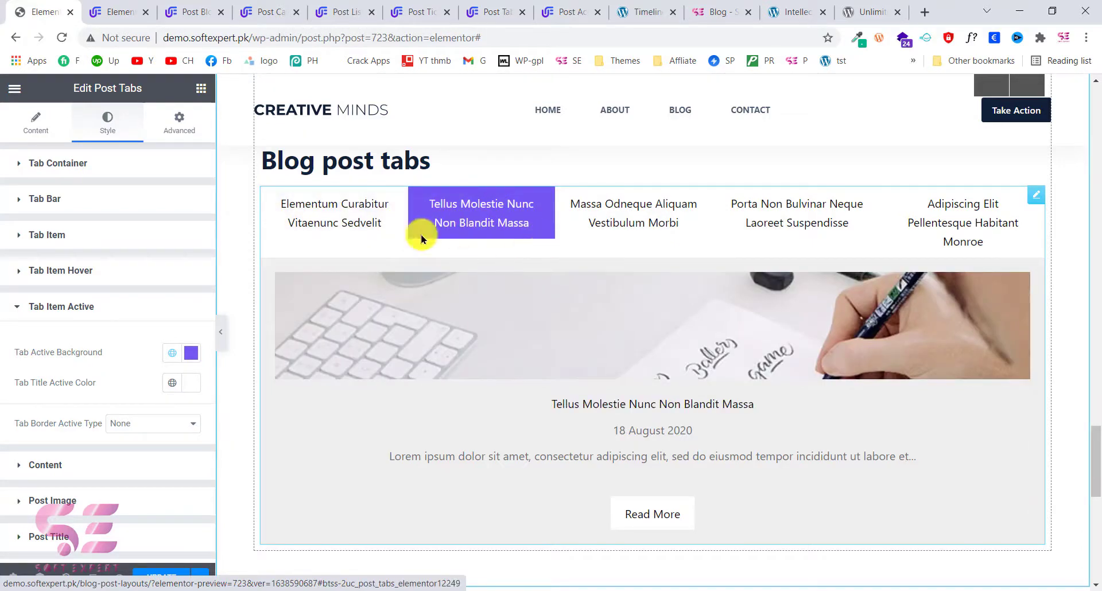
{"action": "scroll", "coordinate": [499, 243], "scroll_direction": "up", "scroll_amount": 1}
{"action": "scroll", "coordinate": [499, 245], "scroll_direction": "down", "scroll_amount": 2}
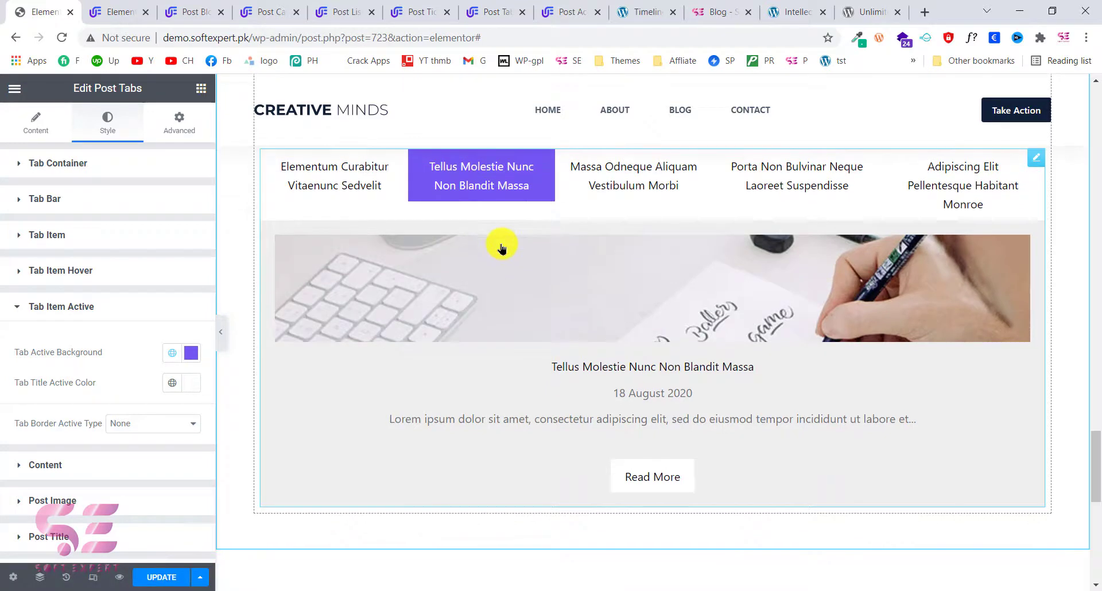
- Check the Post Accordion demo page and paste a copy of the "Blog post tabs" heading below the Post Tabs widget
{"action": "left_click", "coordinate": [555, 6]}
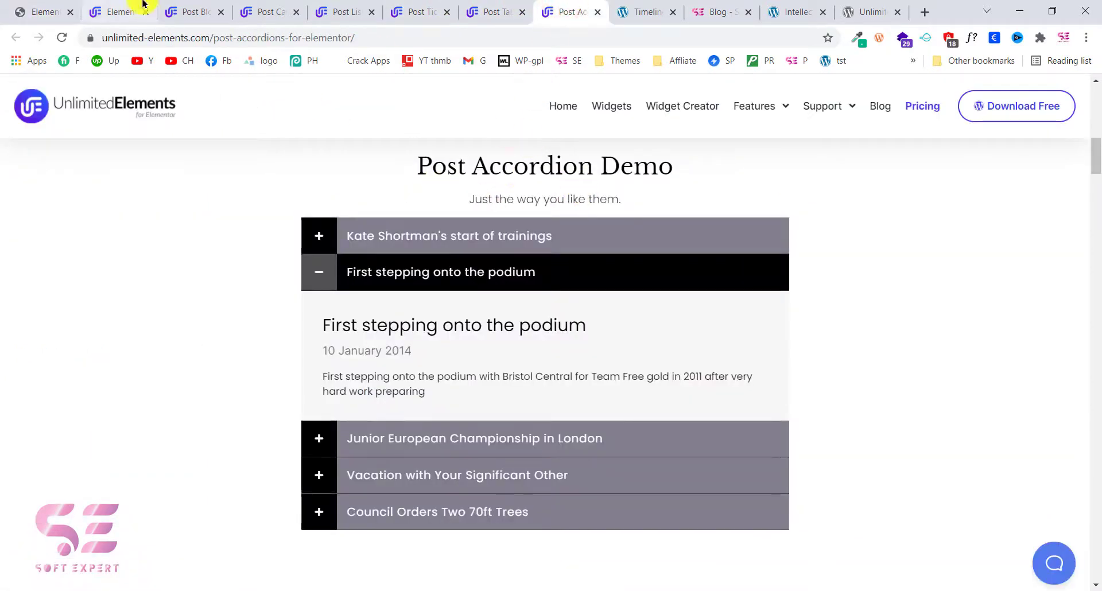
{"action": "left_click", "coordinate": [23, 12]}
{"action": "scroll", "coordinate": [331, 290], "scroll_direction": "up", "scroll_amount": 3}
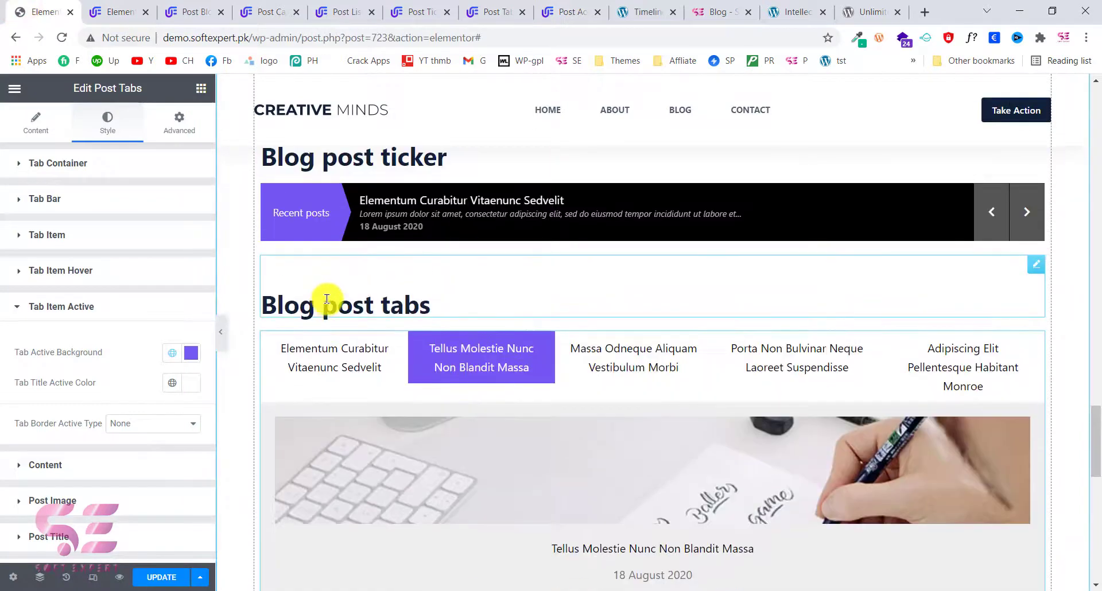
{"action": "right_click", "coordinate": [330, 292]}
{"action": "left_click", "coordinate": [355, 363]}
{"action": "scroll", "coordinate": [356, 373], "scroll_direction": "down", "scroll_amount": 5}
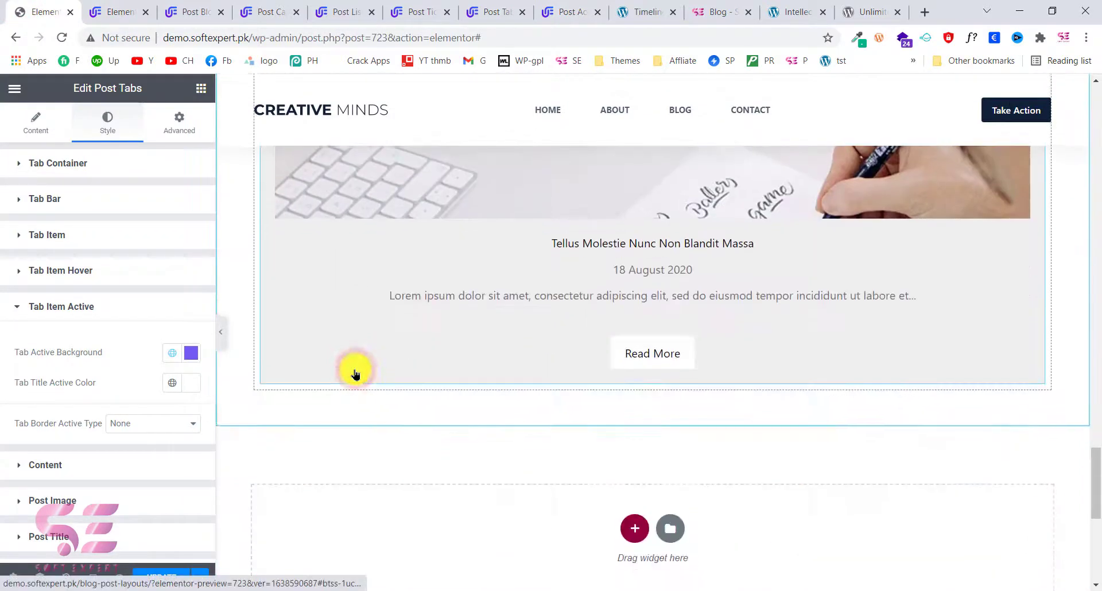
{"action": "right_click", "coordinate": [388, 348]}
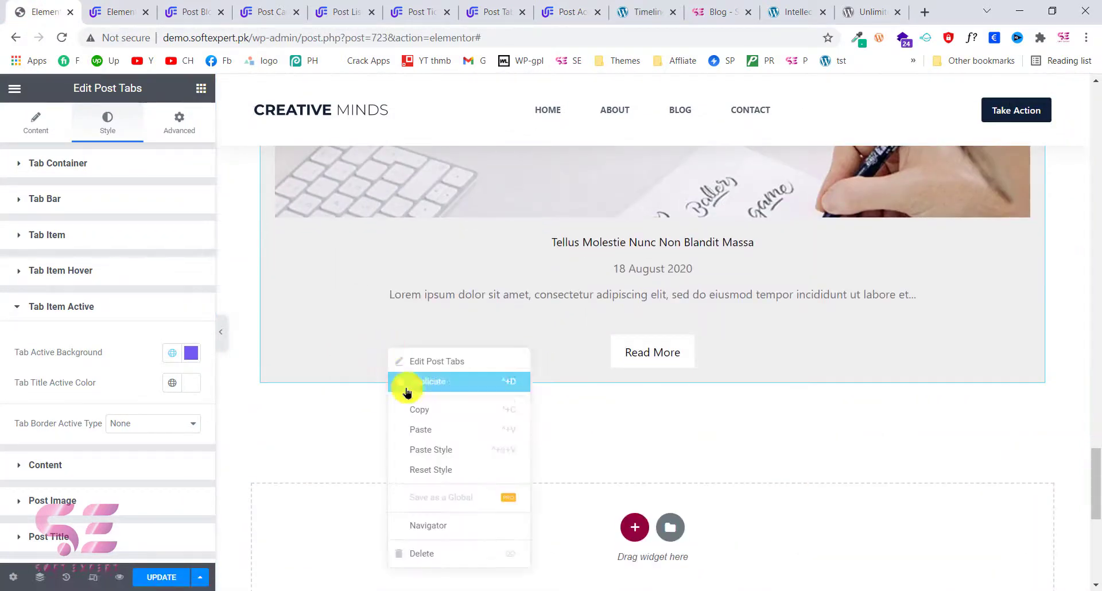
{"action": "left_click", "coordinate": [418, 430]}
- Change the pasted heading's text to "Blog post accordion", correcting the spelling with the suggested word
{"action": "left_click_drag", "start_coordinate": [449, 446], "coordinate": [394, 447]}
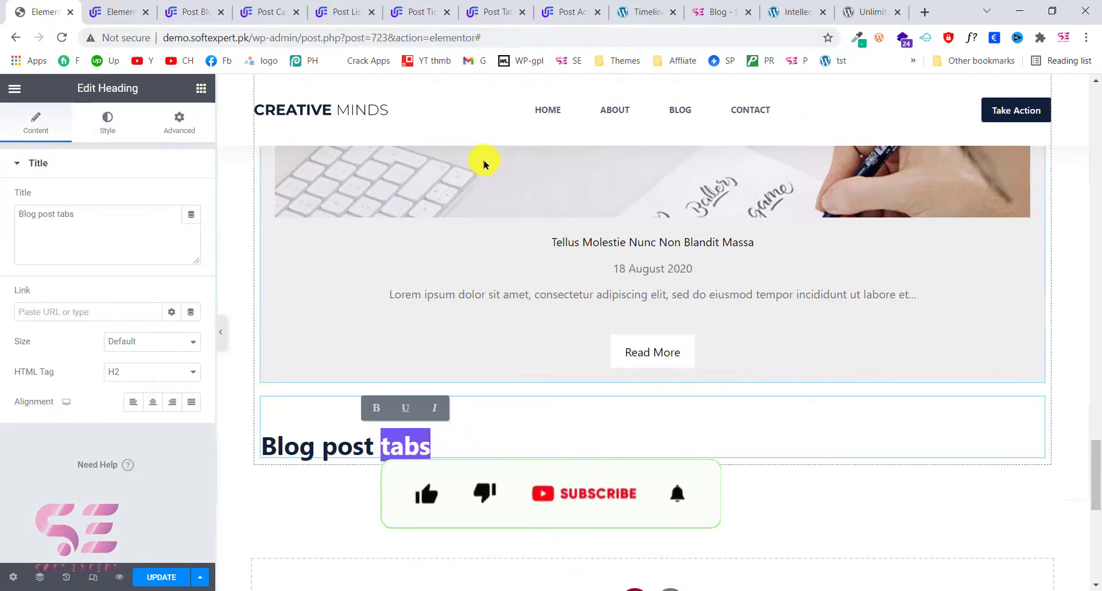
{"action": "type", "text": "acco"}
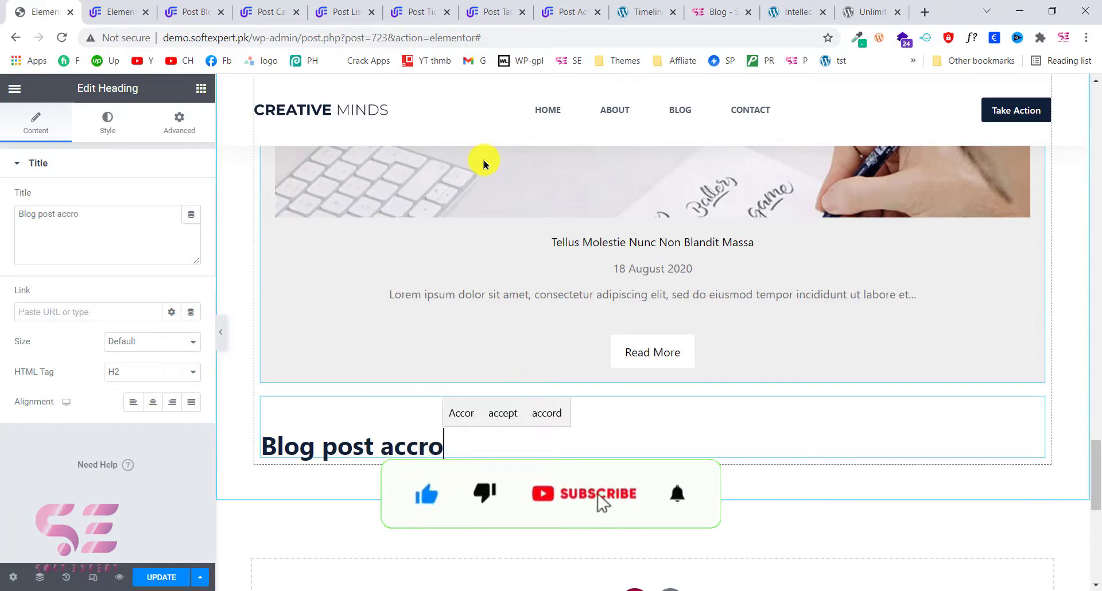
{"action": "type", "text": "rdian"}
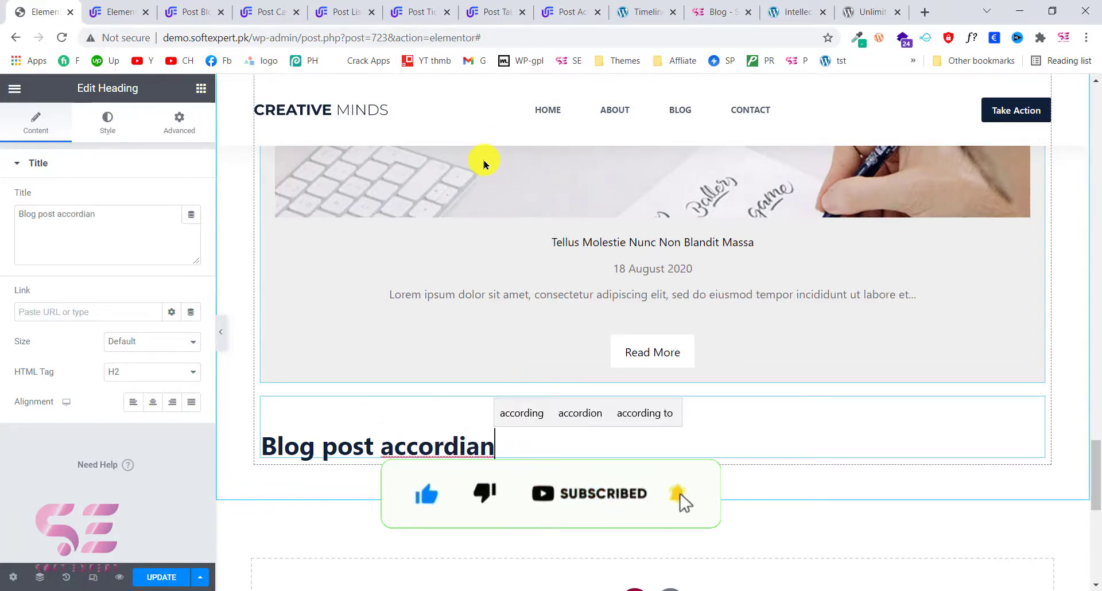
{"action": "left_click", "coordinate": [580, 413]}
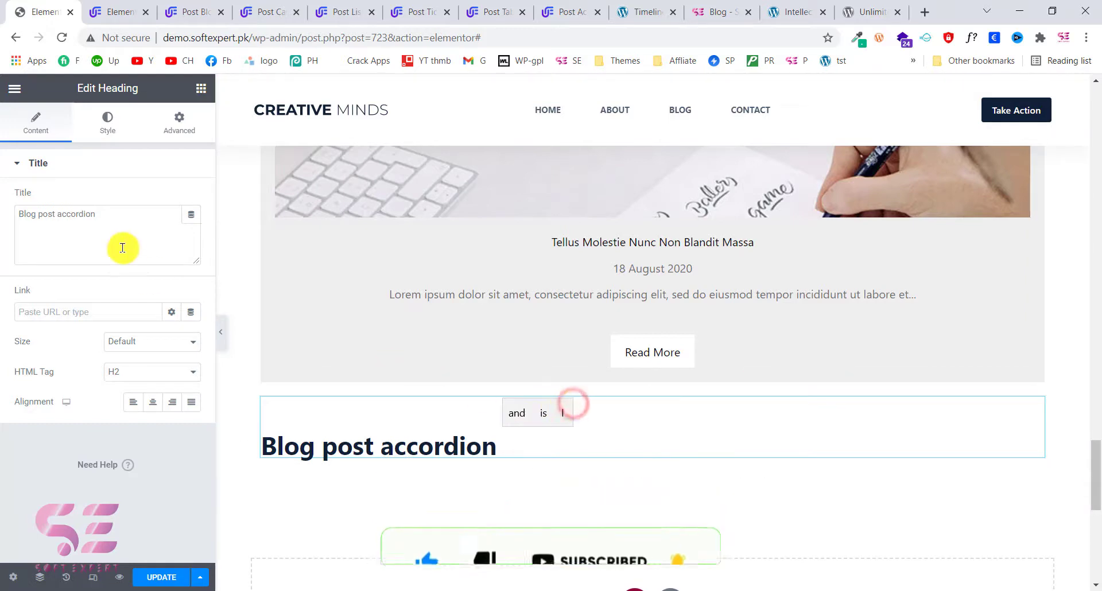
- Search the widgets for "acc" and place the Post Accordion widget under the "Blog post accordion" heading
{"action": "left_click", "coordinate": [201, 90]}
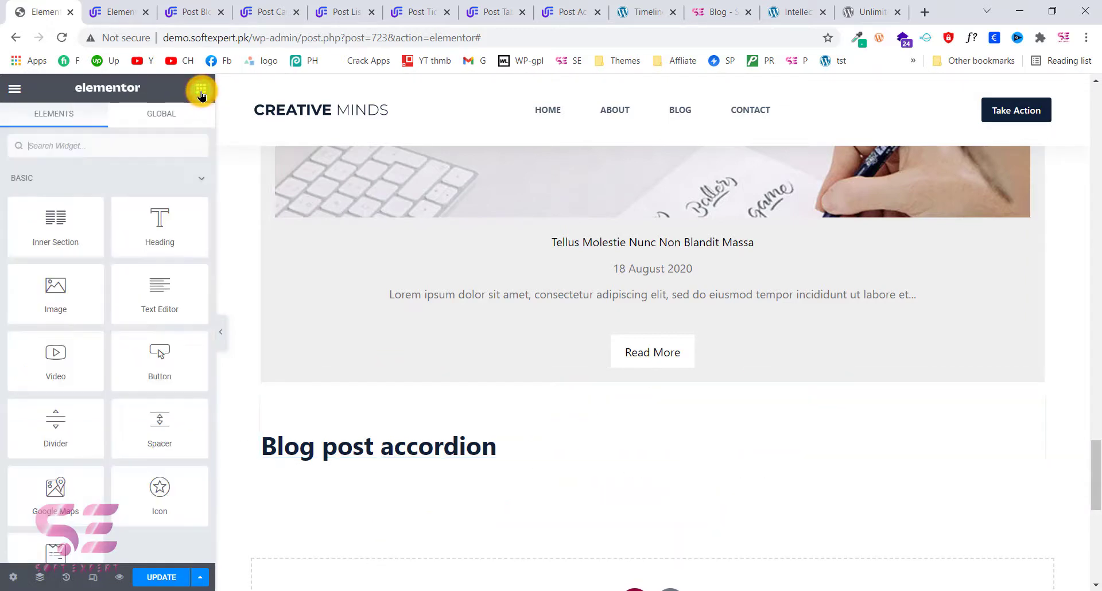
{"action": "left_click", "coordinate": [135, 153]}
{"action": "type", "text": "acc"}
{"action": "left_click_drag", "start_coordinate": [154, 177], "coordinate": [172, 312]}
{"action": "left_click_drag", "start_coordinate": [176, 274], "coordinate": [334, 457]}
- Test the Post Accordion by expanding its second, third and fourth posts in turn
{"action": "scroll", "coordinate": [450, 455], "scroll_direction": "down", "scroll_amount": 6}
{"action": "scroll", "coordinate": [332, 288], "scroll_direction": "up", "scroll_amount": 2}
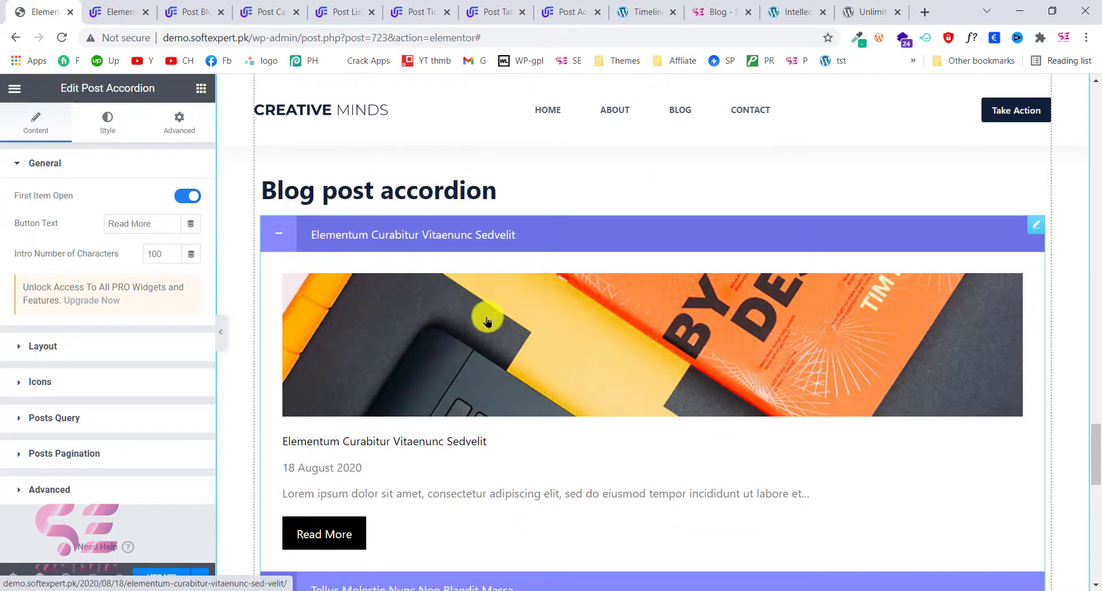
{"action": "scroll", "coordinate": [482, 324], "scroll_direction": "down", "scroll_amount": 3}
{"action": "left_click", "coordinate": [314, 413]}
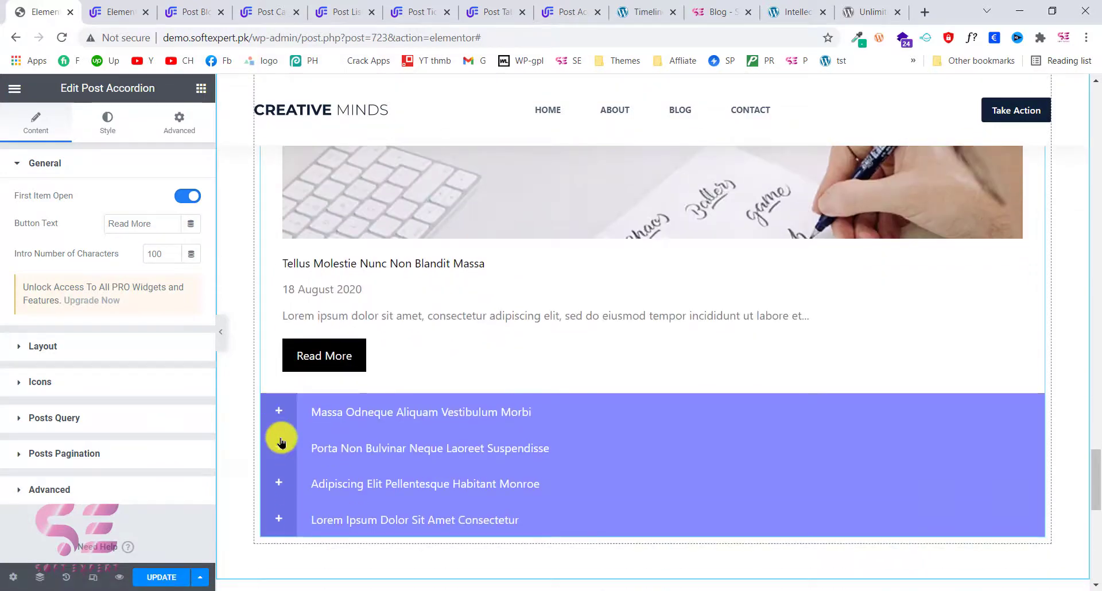
{"action": "left_click", "coordinate": [320, 411]}
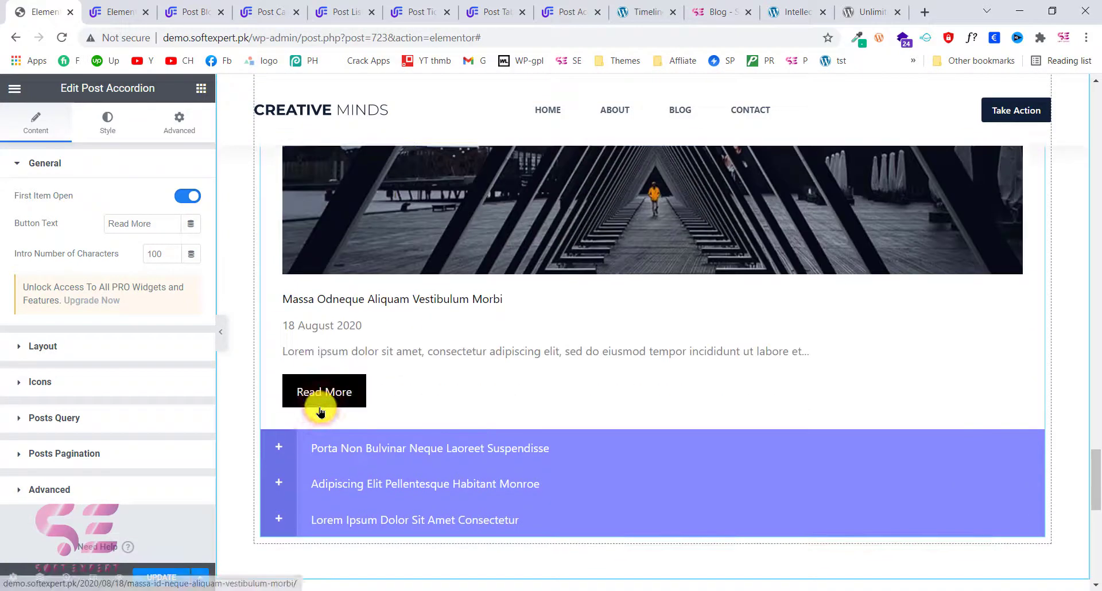
{"action": "left_click", "coordinate": [322, 445]}
{"action": "scroll", "coordinate": [453, 355], "scroll_direction": "up", "scroll_amount": 3}
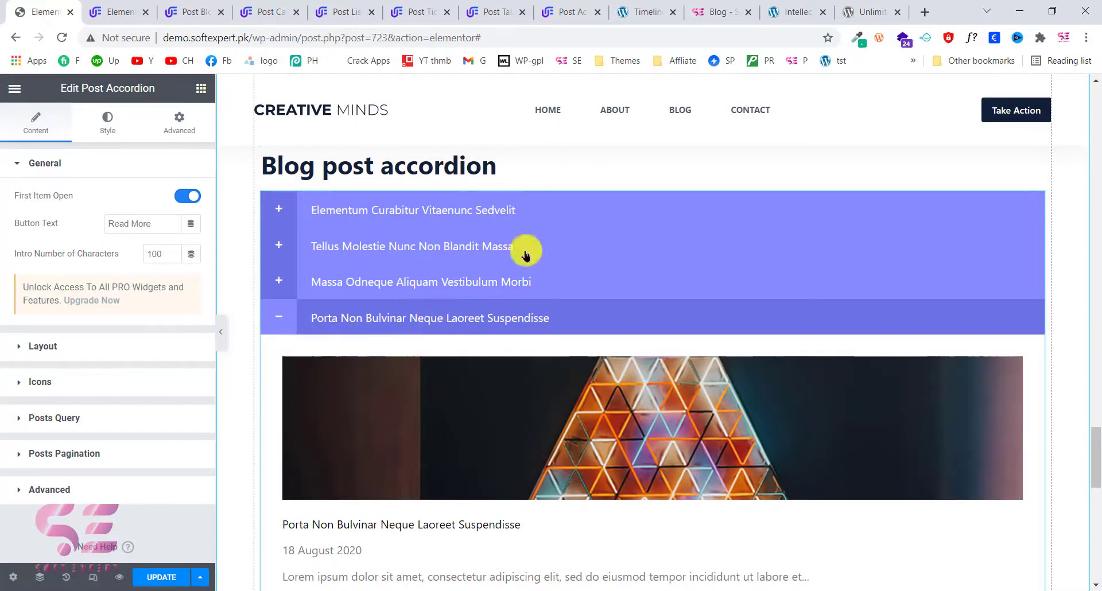
{"action": "scroll", "coordinate": [529, 432], "scroll_direction": "down", "scroll_amount": 3}
{"action": "scroll", "coordinate": [529, 434], "scroll_direction": "up", "scroll_amount": 10}
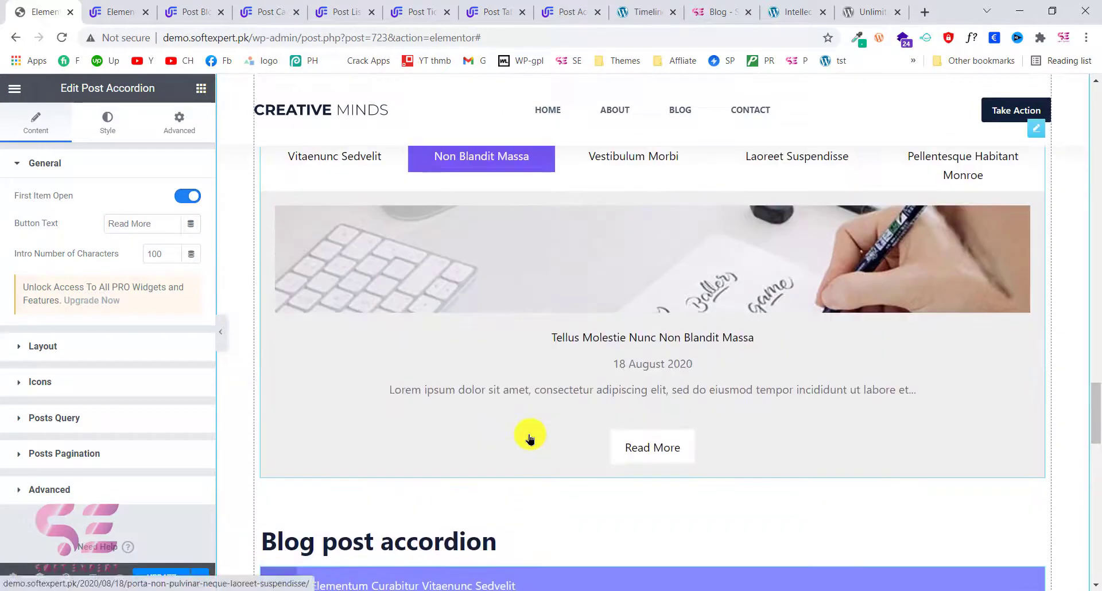
- Update the page and open its preview to check the post grid, carousel and list sections
{"action": "left_click", "coordinate": [163, 578]}
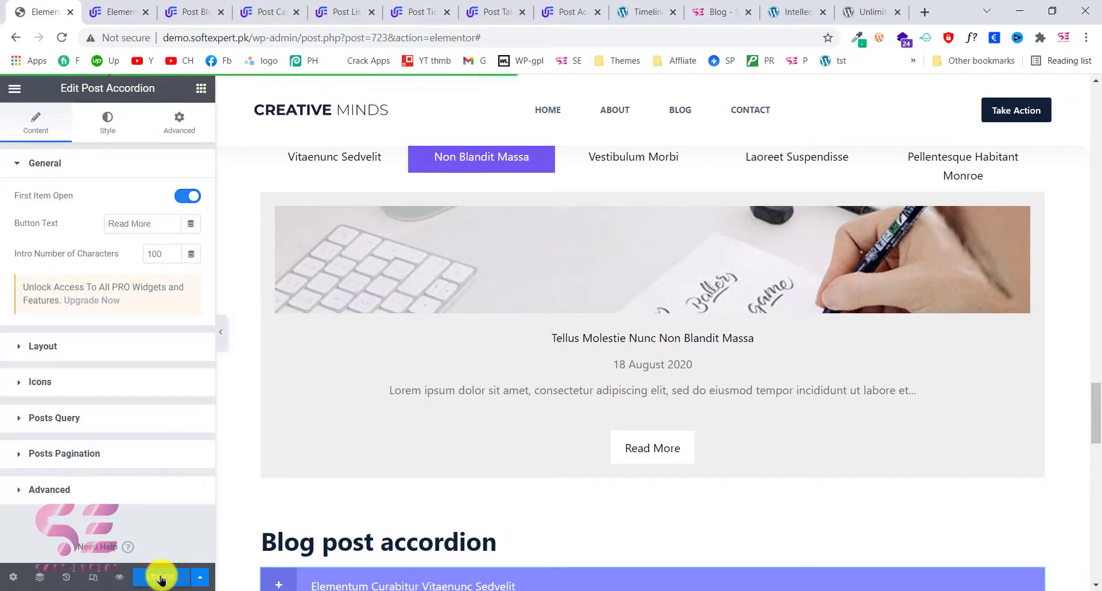
{"action": "left_click", "coordinate": [114, 582]}
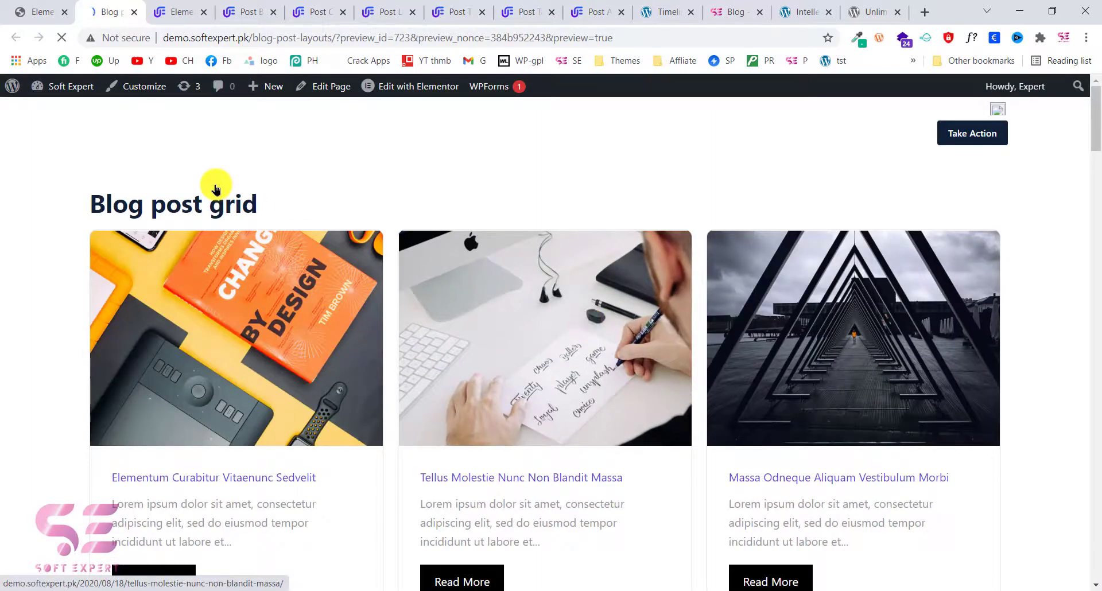
{"action": "scroll", "coordinate": [162, 187], "scroll_direction": "down", "scroll_amount": 1}
{"action": "scroll", "coordinate": [278, 272], "scroll_direction": "down", "scroll_amount": 15}
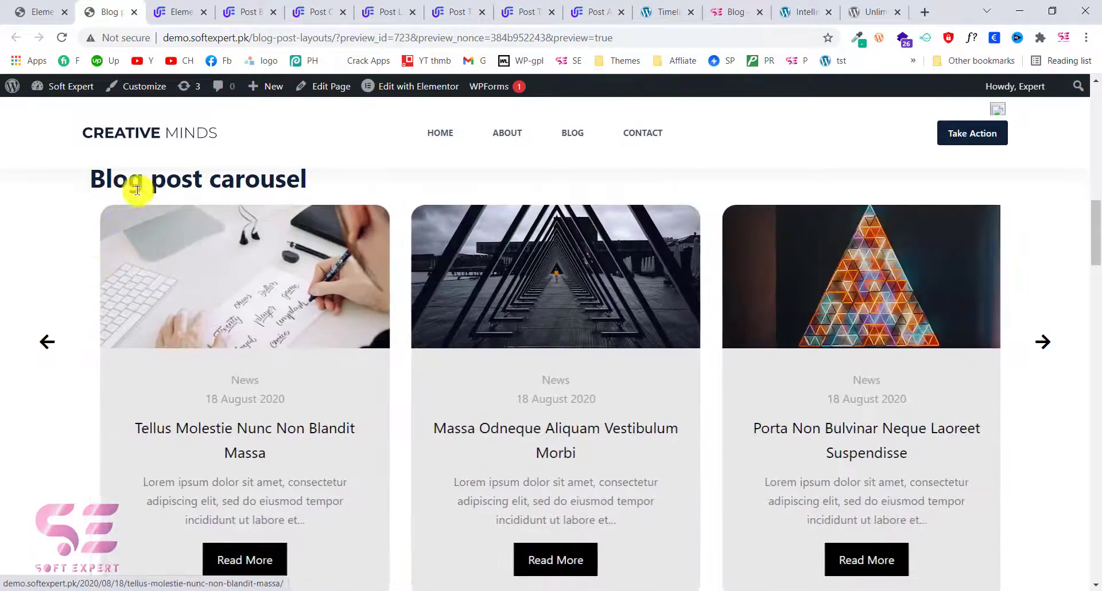
{"action": "scroll", "coordinate": [291, 185], "scroll_direction": "down", "scroll_amount": 8}
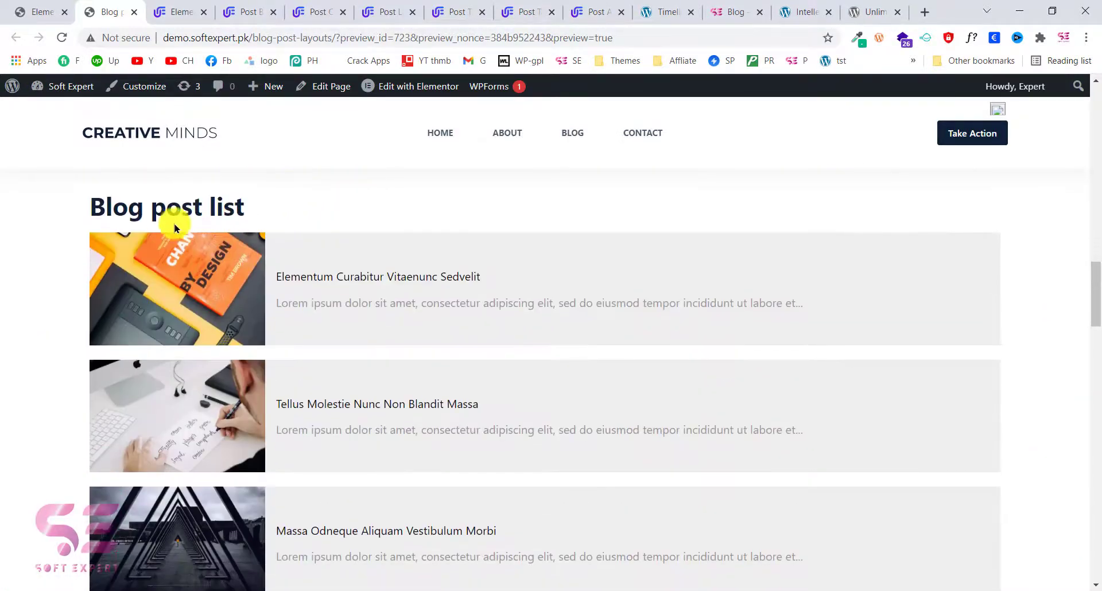
{"action": "scroll", "coordinate": [397, 300], "scroll_direction": "down", "scroll_amount": 14}
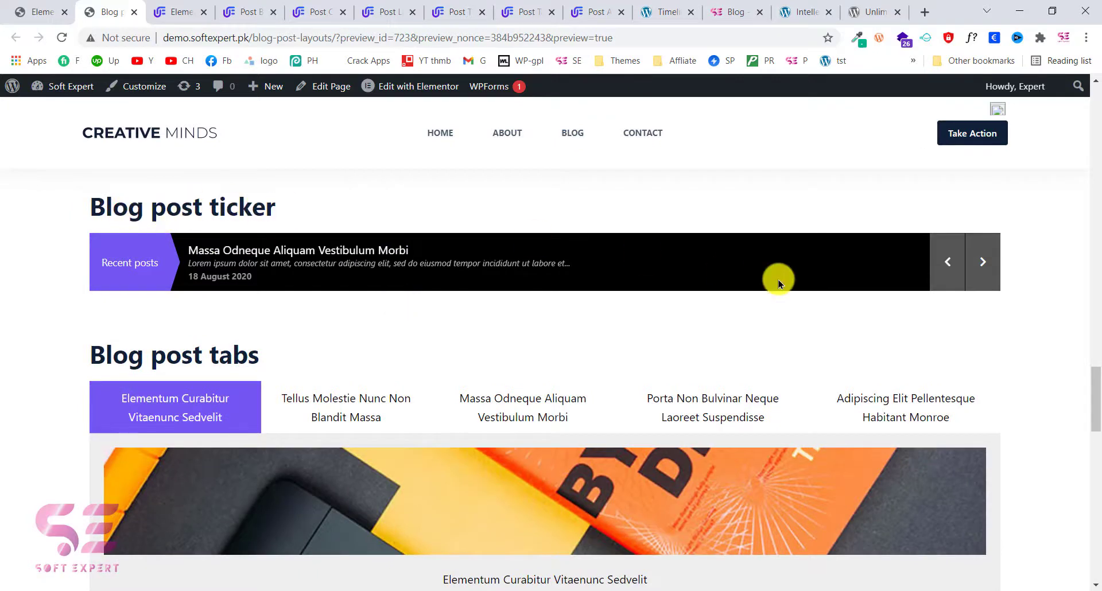
- Test the preview's post ticker by advancing it twice, and view the second, third and fourth posts in the tabs section
{"action": "left_click", "coordinate": [983, 265]}
{"action": "left_click", "coordinate": [987, 271]}
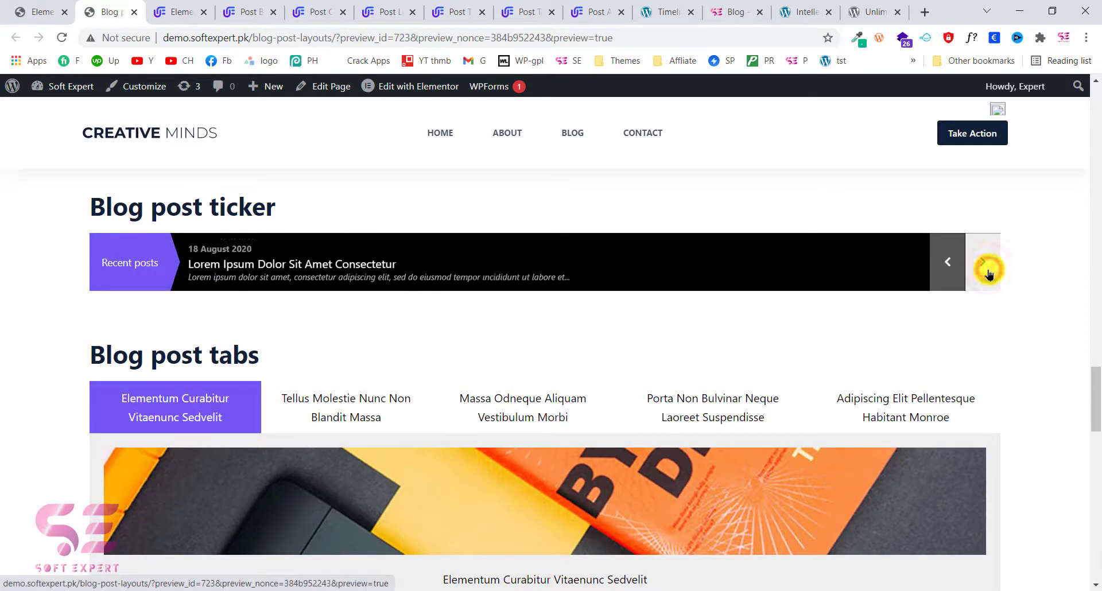
{"action": "scroll", "coordinate": [256, 375], "scroll_direction": "down", "scroll_amount": 2}
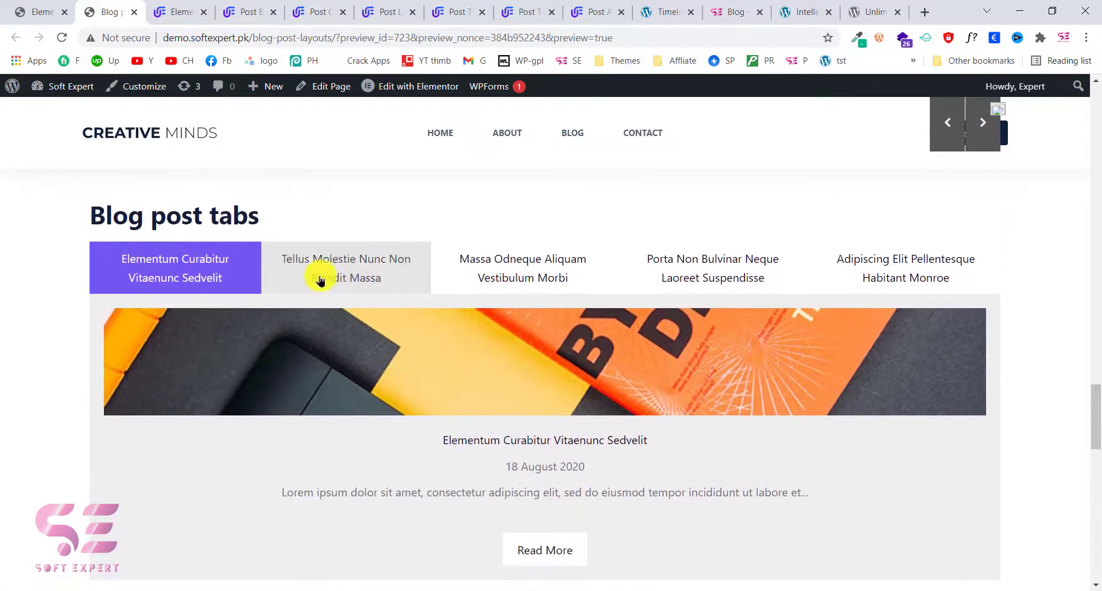
{"action": "left_click", "coordinate": [309, 285]}
{"action": "left_click", "coordinate": [508, 276]}
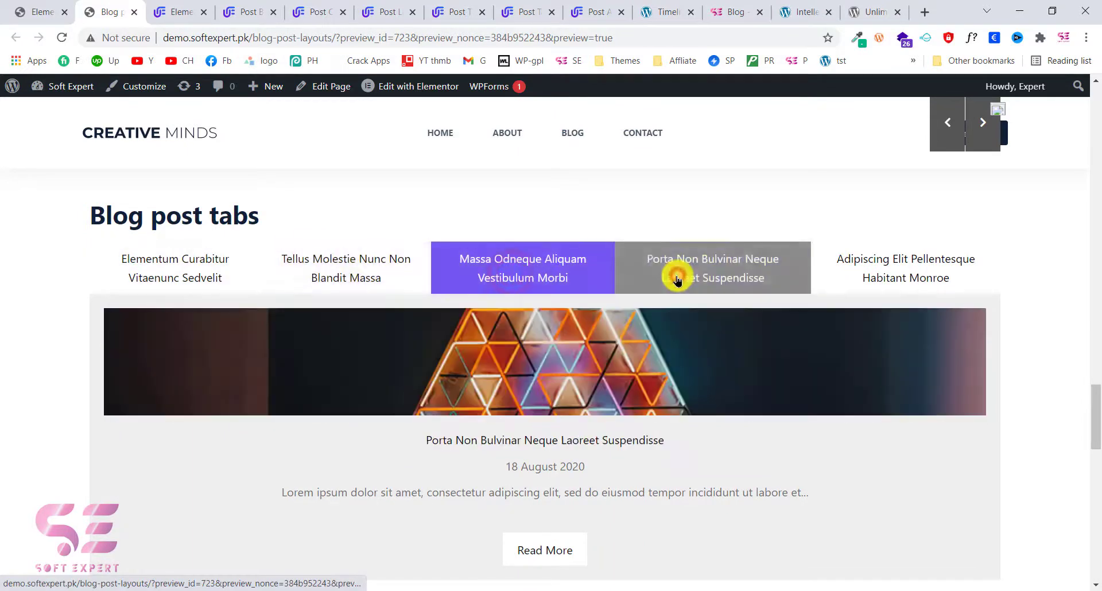
{"action": "left_click", "coordinate": [677, 279]}
- Test the "Blog post accordion" section in the preview by collapsing its first post and expanding the second
{"action": "scroll", "coordinate": [675, 276], "scroll_direction": "down", "scroll_amount": 7}
{"action": "scroll", "coordinate": [332, 267], "scroll_direction": "up", "scroll_amount": 1}
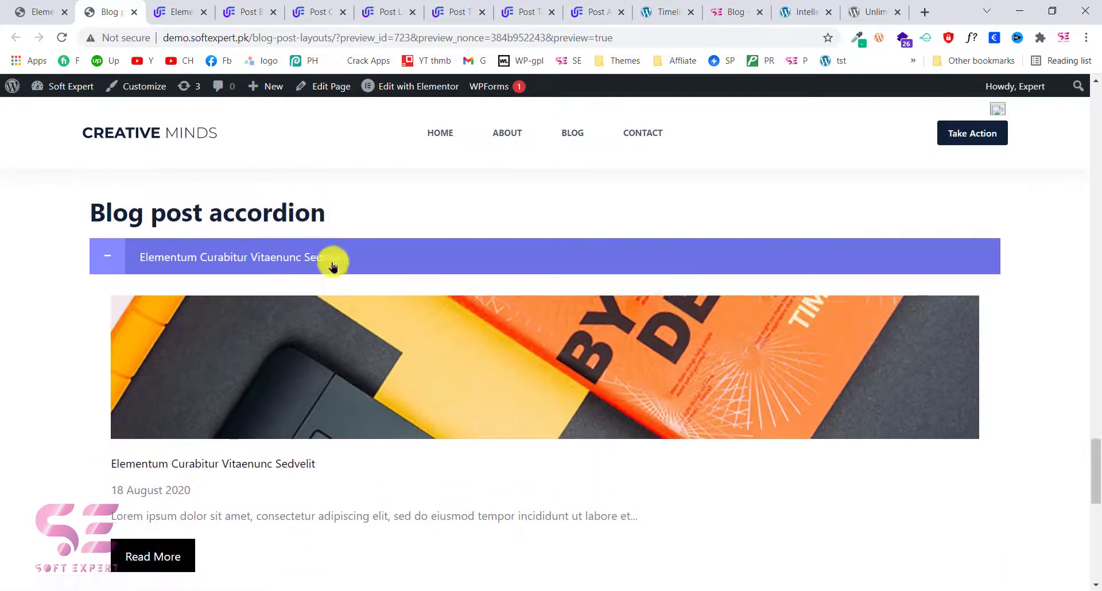
{"action": "left_click", "coordinate": [177, 264]}
{"action": "left_click", "coordinate": [203, 298]}
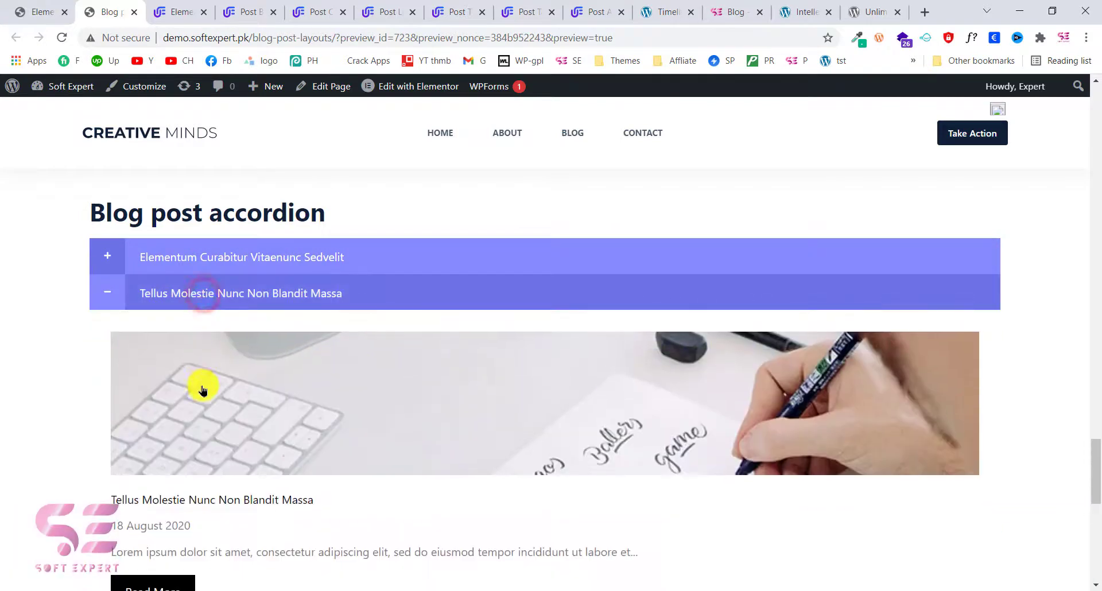
{"action": "scroll", "coordinate": [209, 445], "scroll_direction": "down", "scroll_amount": 6}
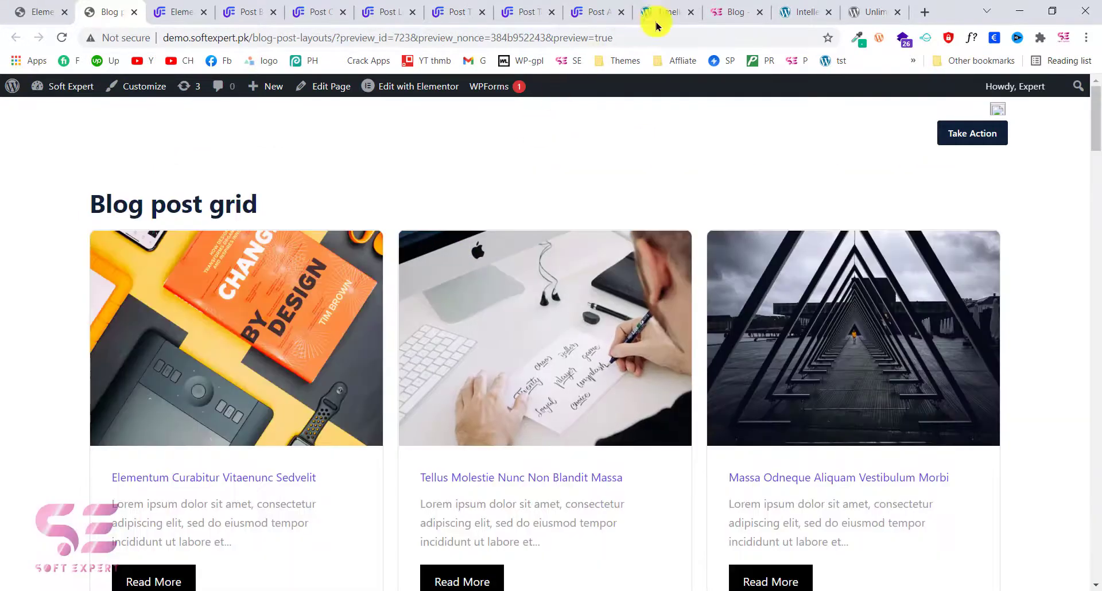
- Switch to the elementoraddons.com timeline demo page and examine the Content Timeline layout through its first three entries
{"action": "left_click", "coordinate": [663, 12]}
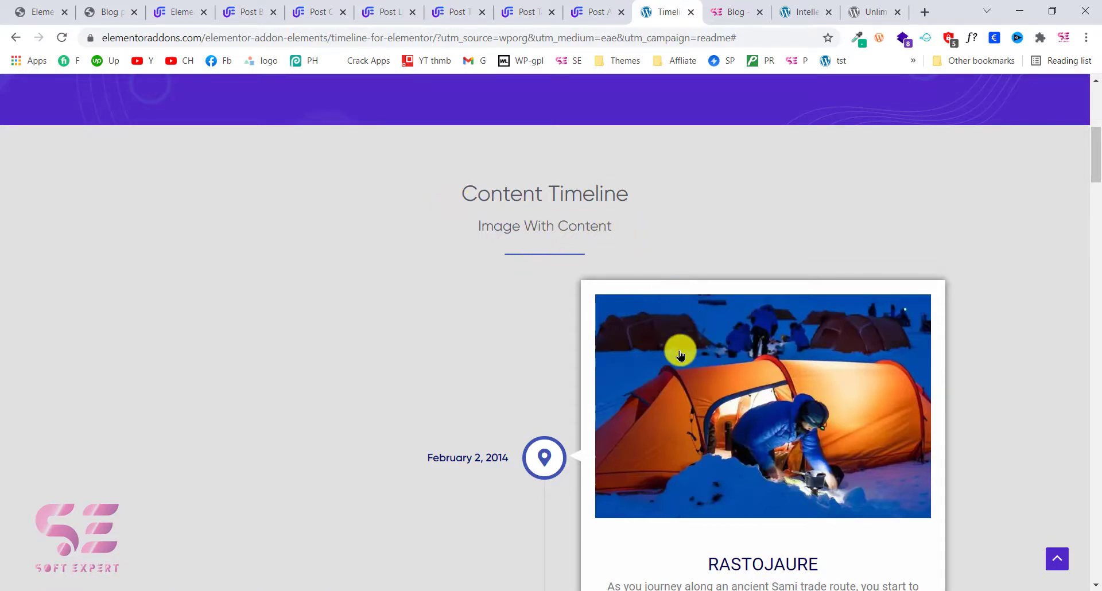
{"action": "scroll", "coordinate": [681, 354], "scroll_direction": "down", "scroll_amount": 3}
{"action": "scroll", "coordinate": [680, 354], "scroll_direction": "down", "scroll_amount": 2}
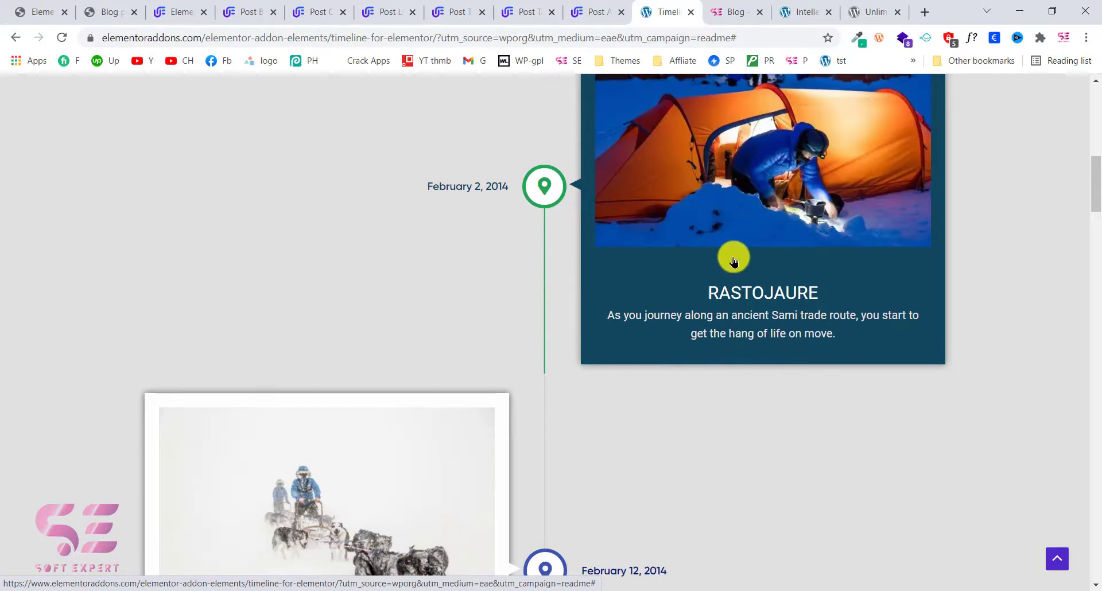
{"action": "scroll", "coordinate": [658, 374], "scroll_direction": "down", "scroll_amount": 3}
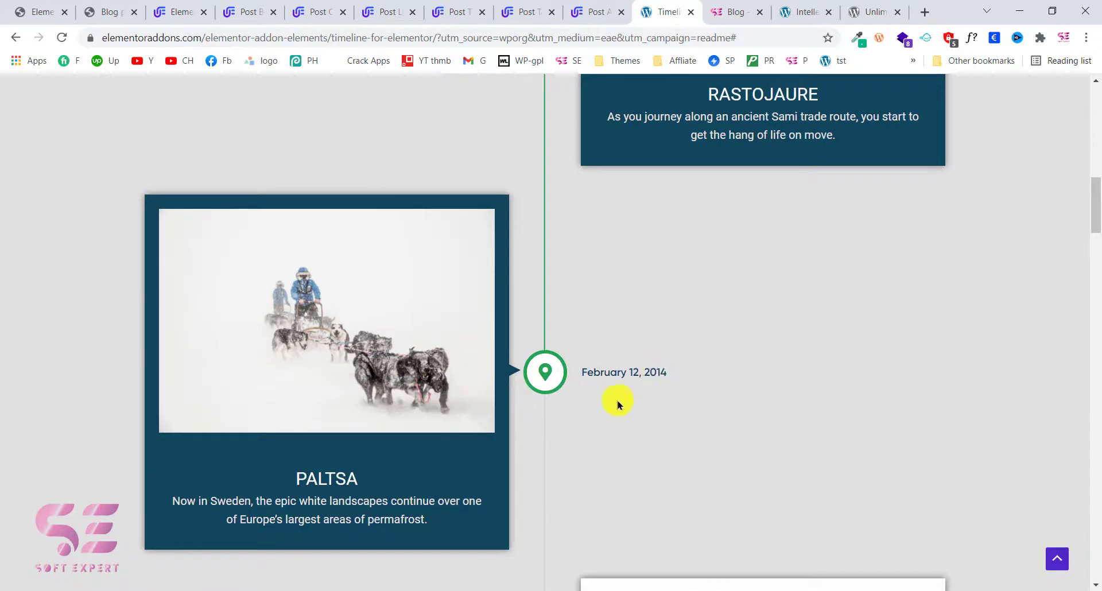
{"action": "scroll", "coordinate": [618, 404], "scroll_direction": "down", "scroll_amount": 3}
{"action": "scroll", "coordinate": [617, 405], "scroll_direction": "down", "scroll_amount": 2}
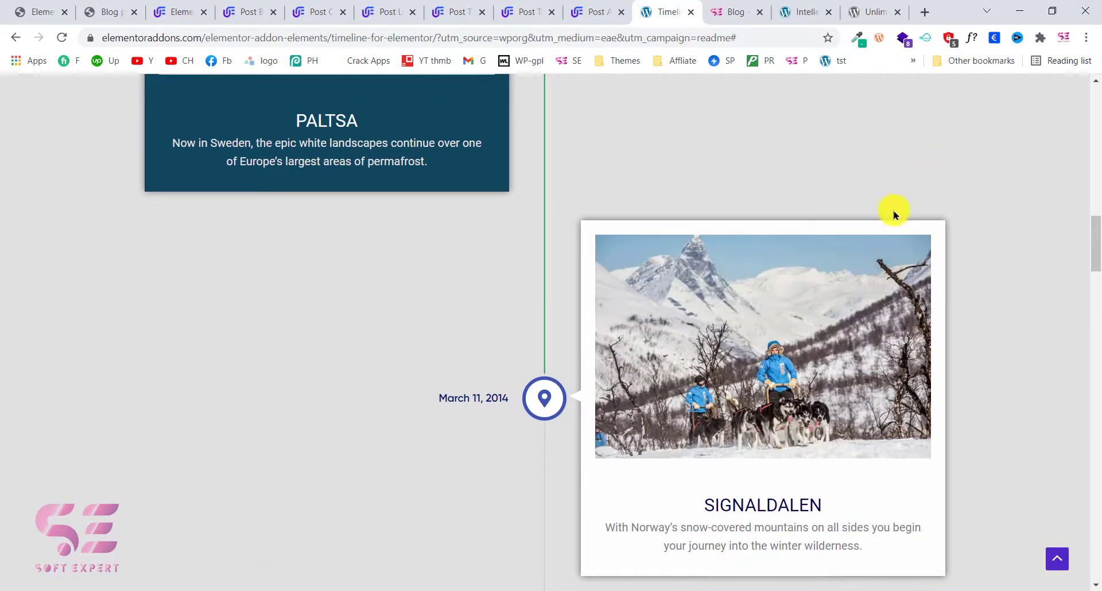
- Return to the blog post layouts preview and review the post grid, carousel and list sections again
{"action": "left_click", "coordinate": [125, 7]}
{"action": "scroll", "coordinate": [214, 225], "scroll_direction": "down", "scroll_amount": 8}
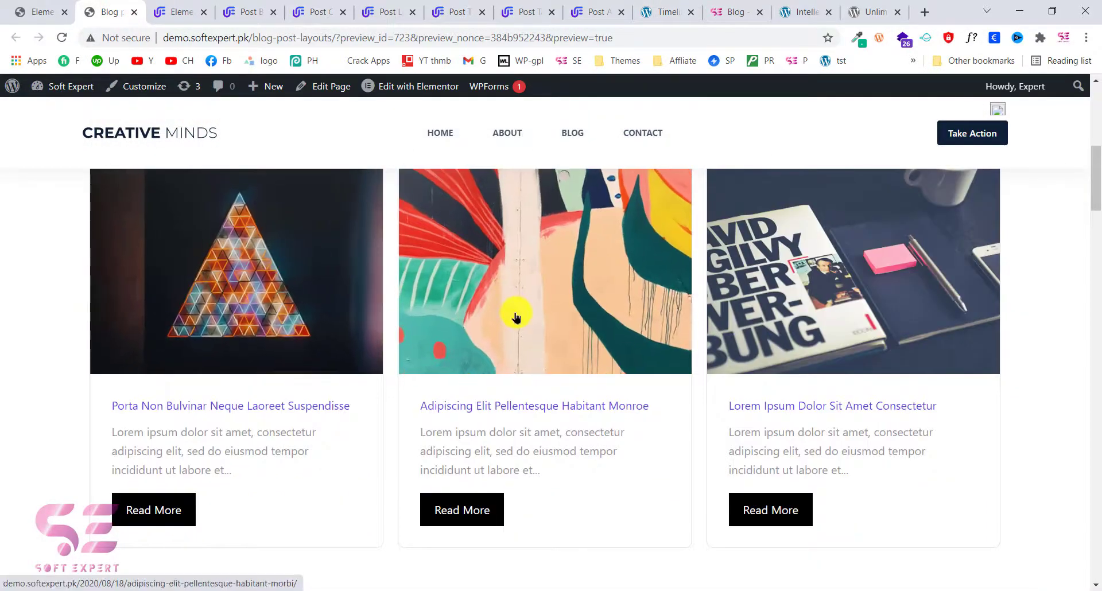
{"action": "scroll", "coordinate": [612, 313], "scroll_direction": "down", "scroll_amount": 12}
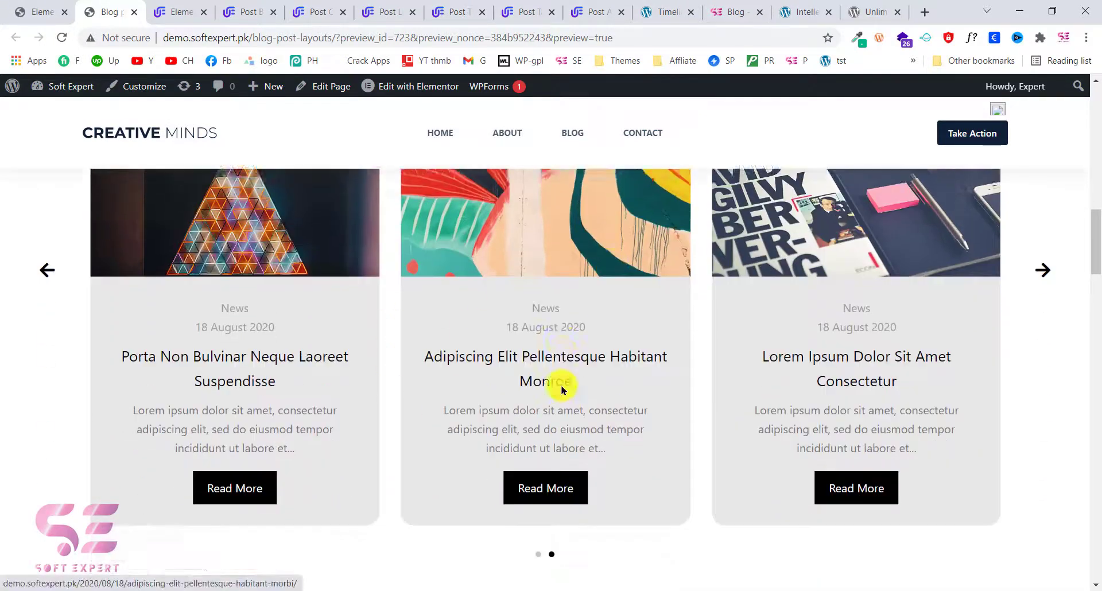
{"action": "scroll", "coordinate": [507, 439], "scroll_direction": "down", "scroll_amount": 5}
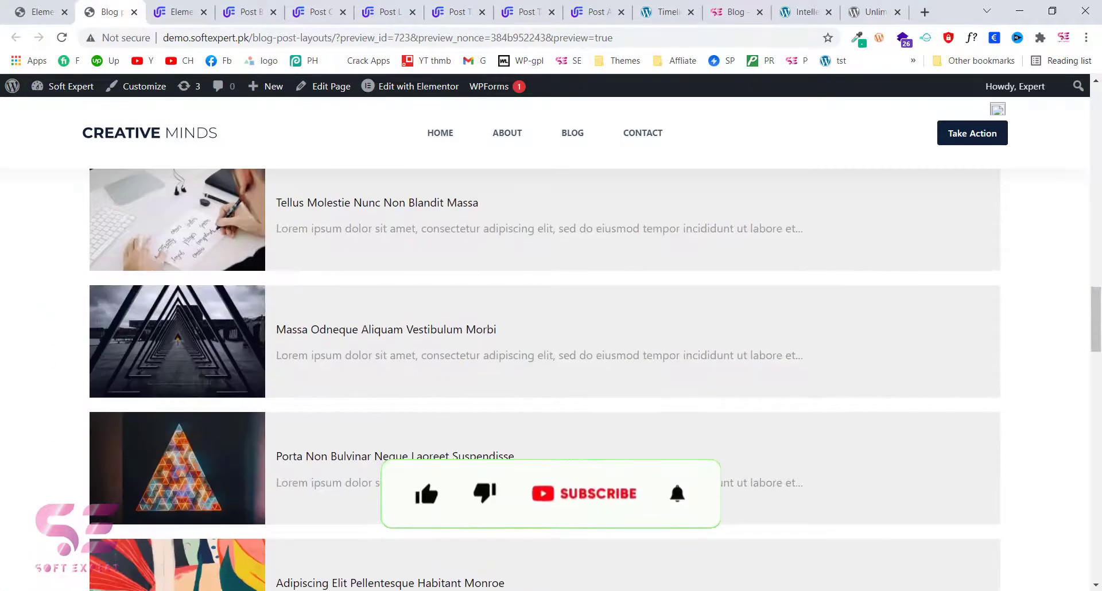